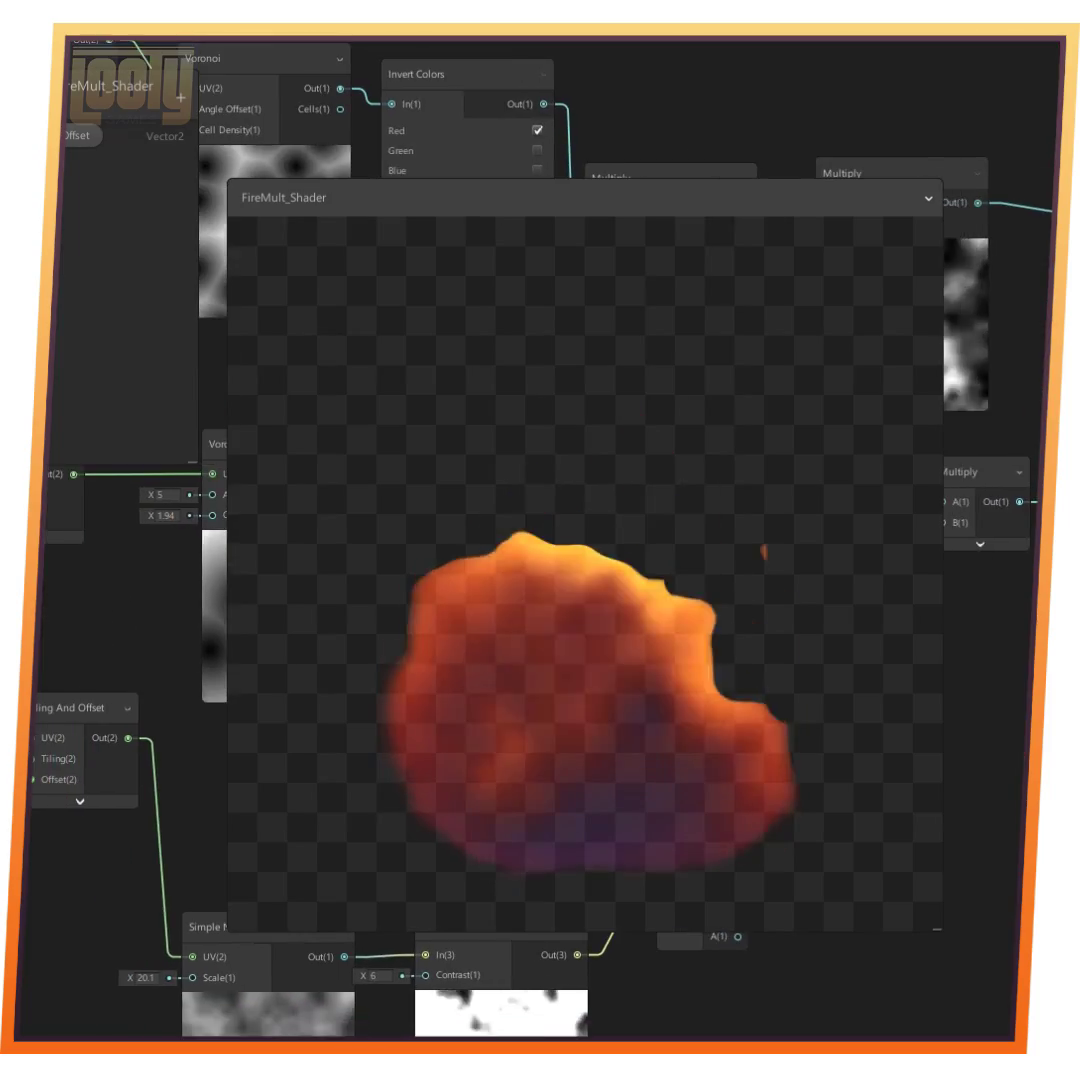
Adjust the B value of the Multiply node that feeds the Vector 2 node's Y input, entering 32
middle_click_drag(600, 985, 573, 990)
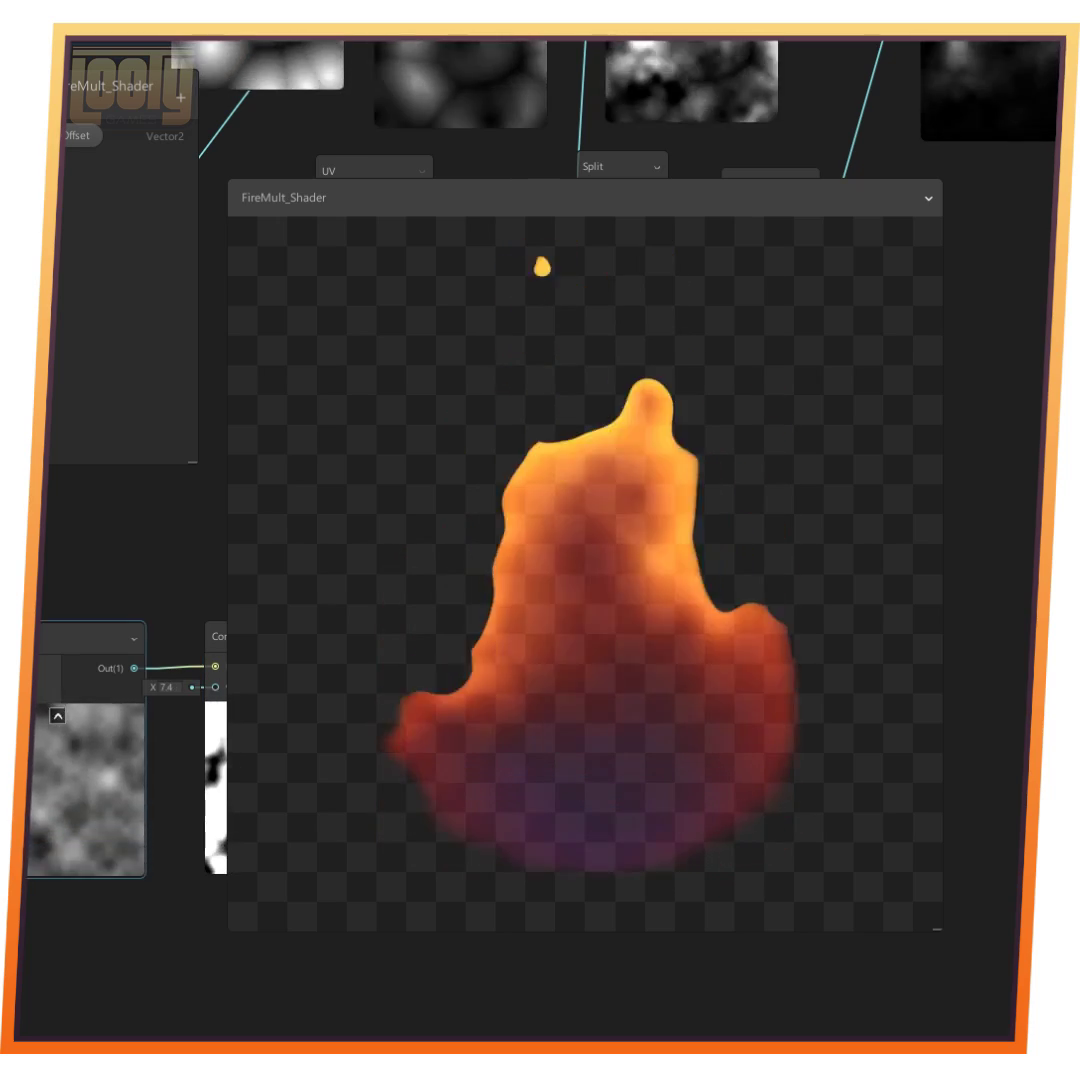
middle_click_drag(985, 550, 237, 694)
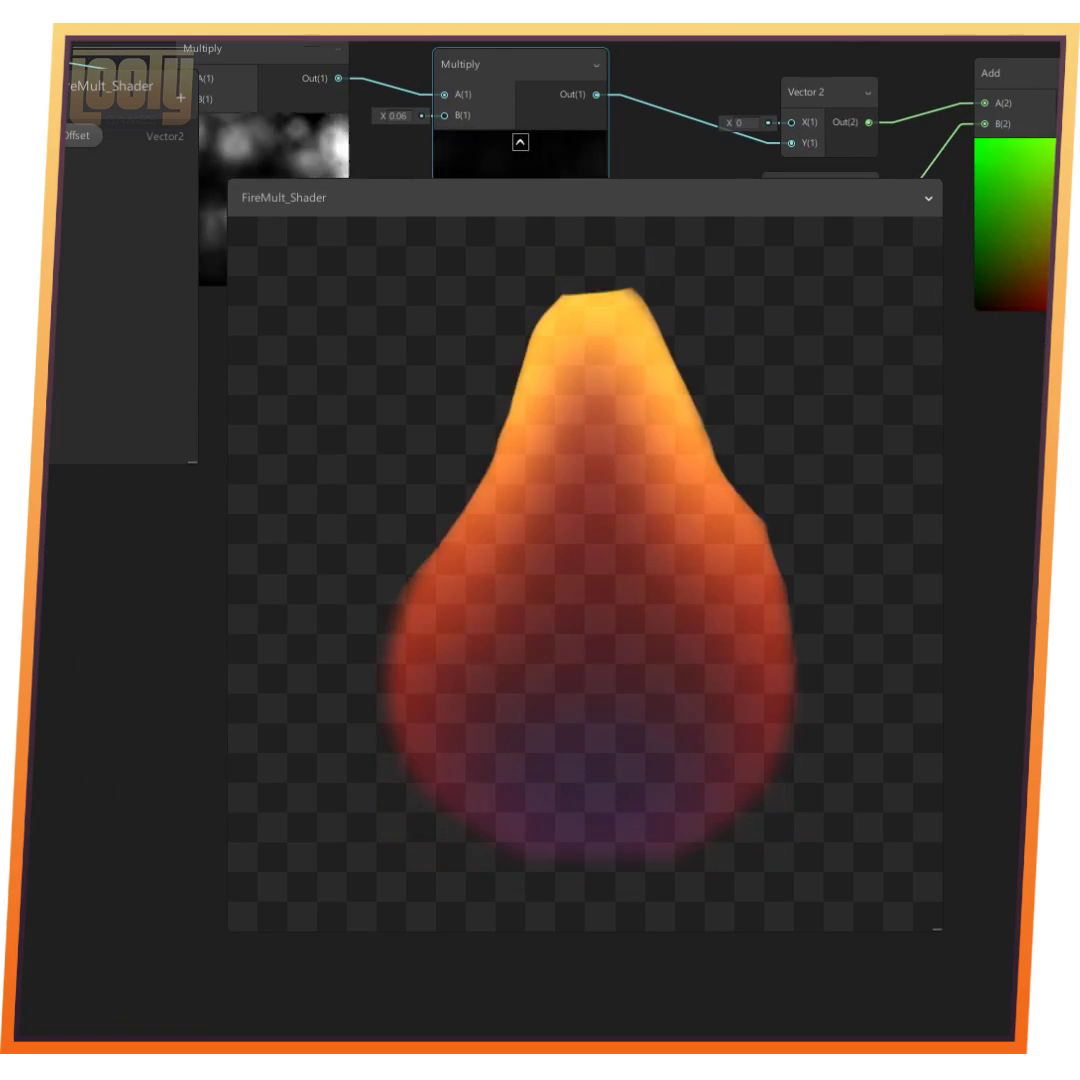
left_click_drag(383, 116, 450, 116)
left_click(398, 116)
type("32")
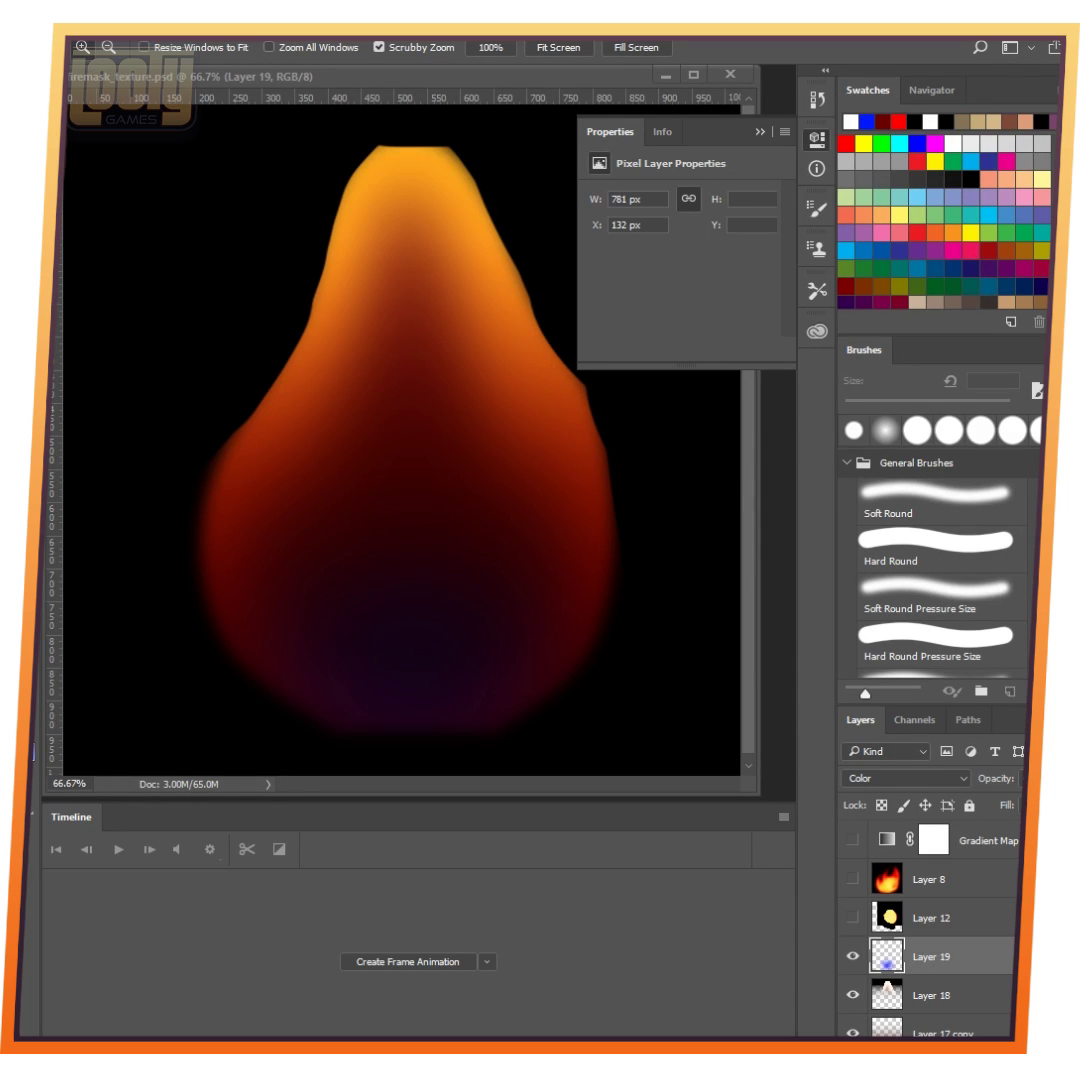
Switch to Photoshop and hide the colour layers of firemask_texture.psd step by step until only the greyscale flame mask shows
left_click_drag(430, 76, 451, 157)
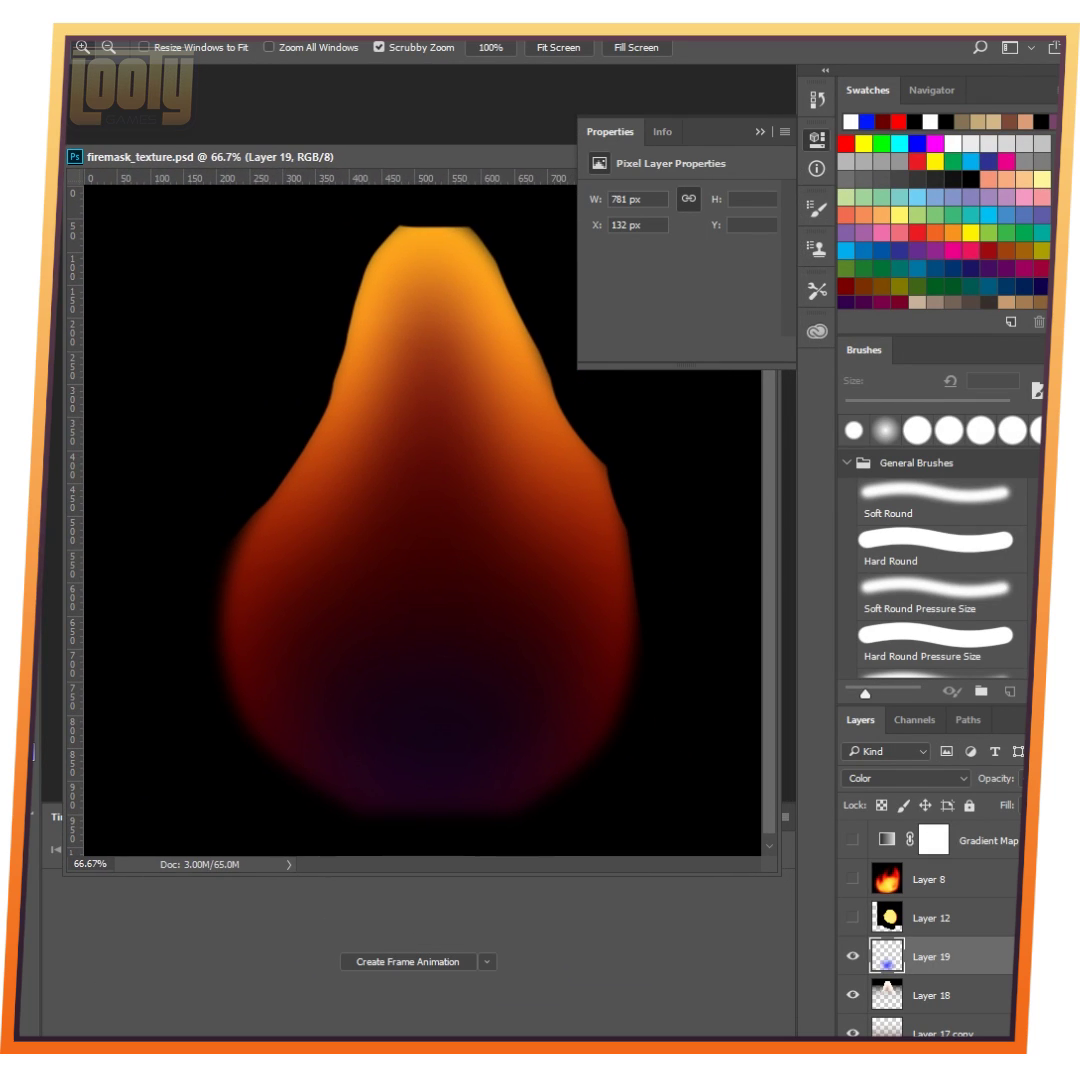
left_click(852, 840)
left_click(852, 840)
scroll(900, 917, "down", 1)
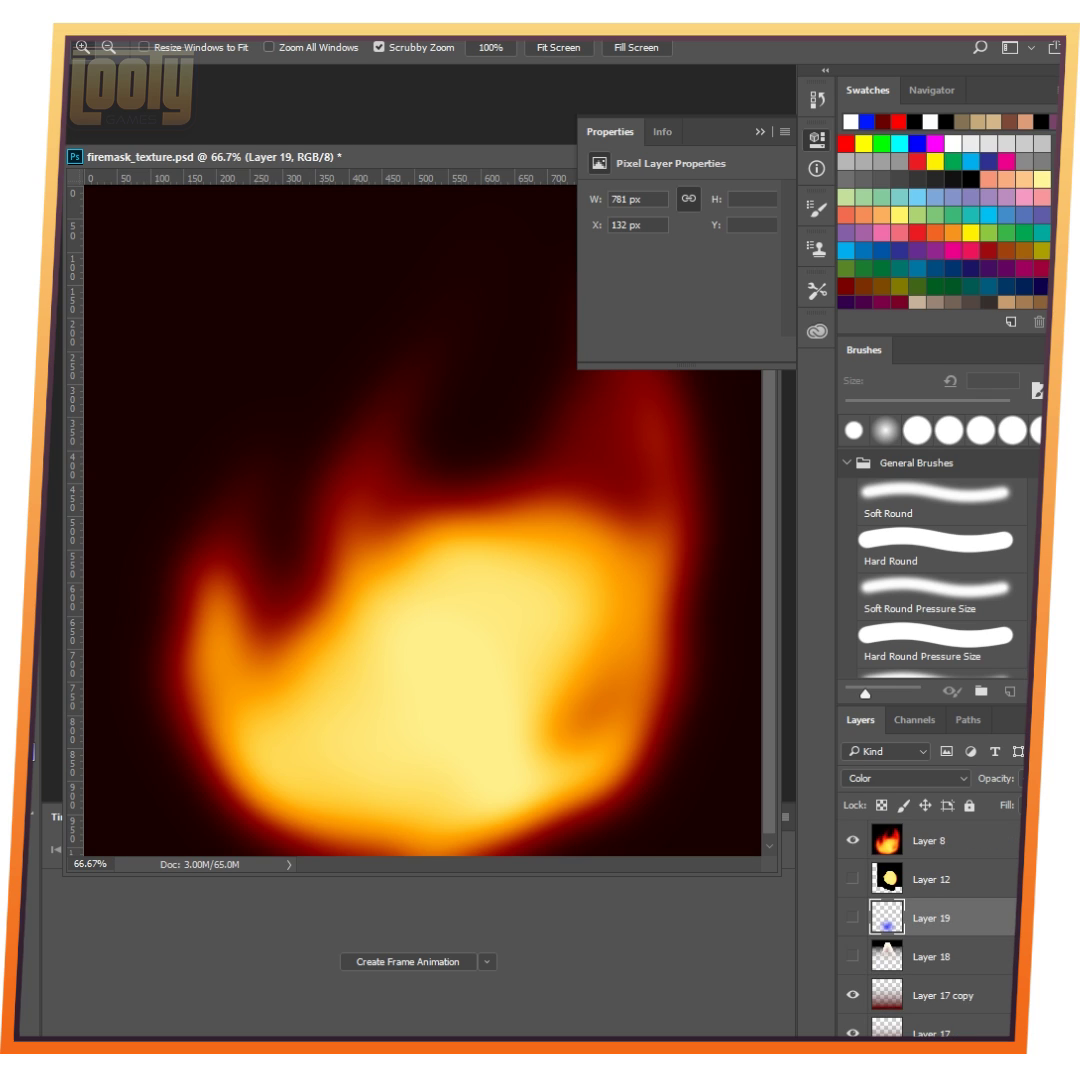
scroll(900, 917, "down", 2)
left_click_drag(931, 957, 931, 1012)
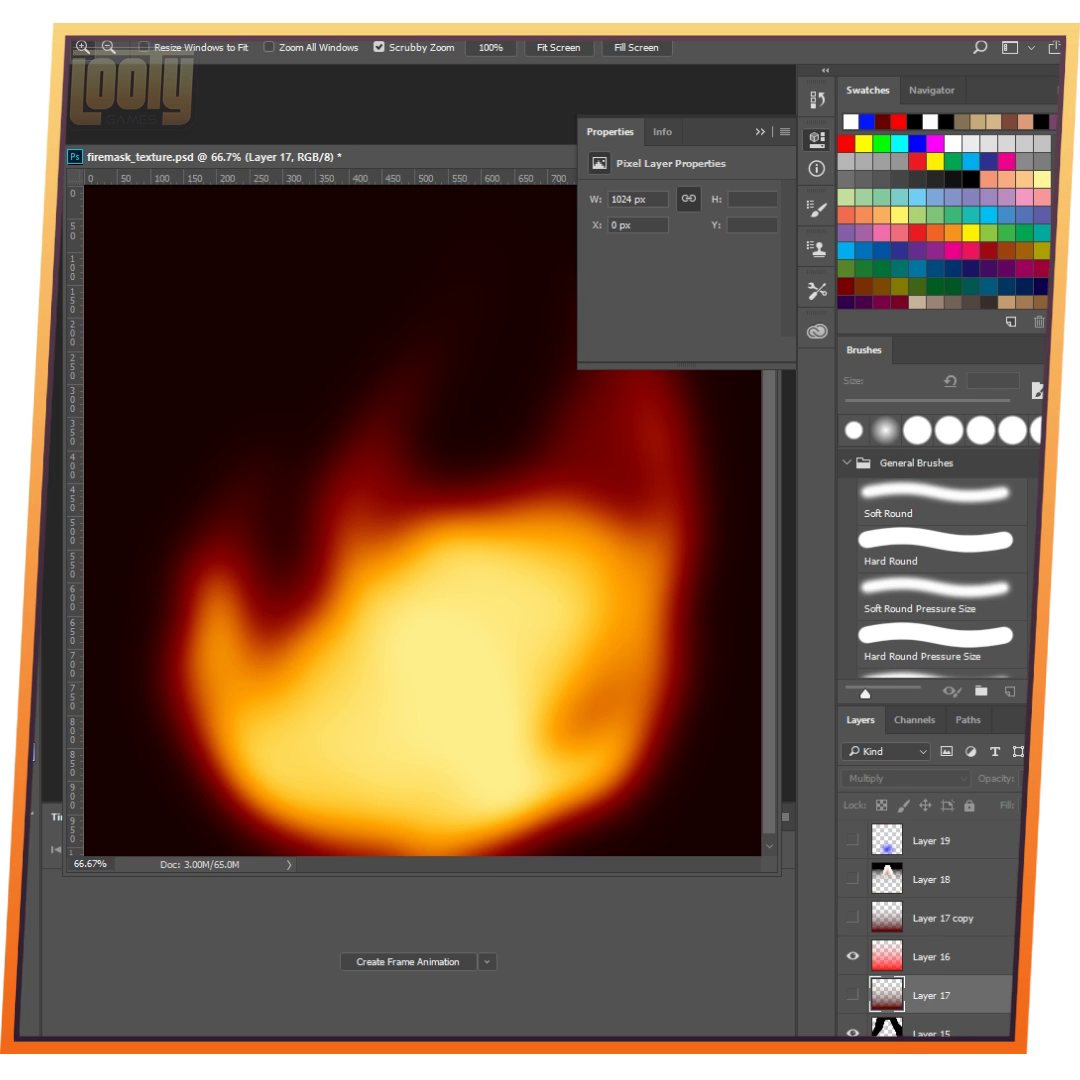
scroll(900, 917, "down", 3)
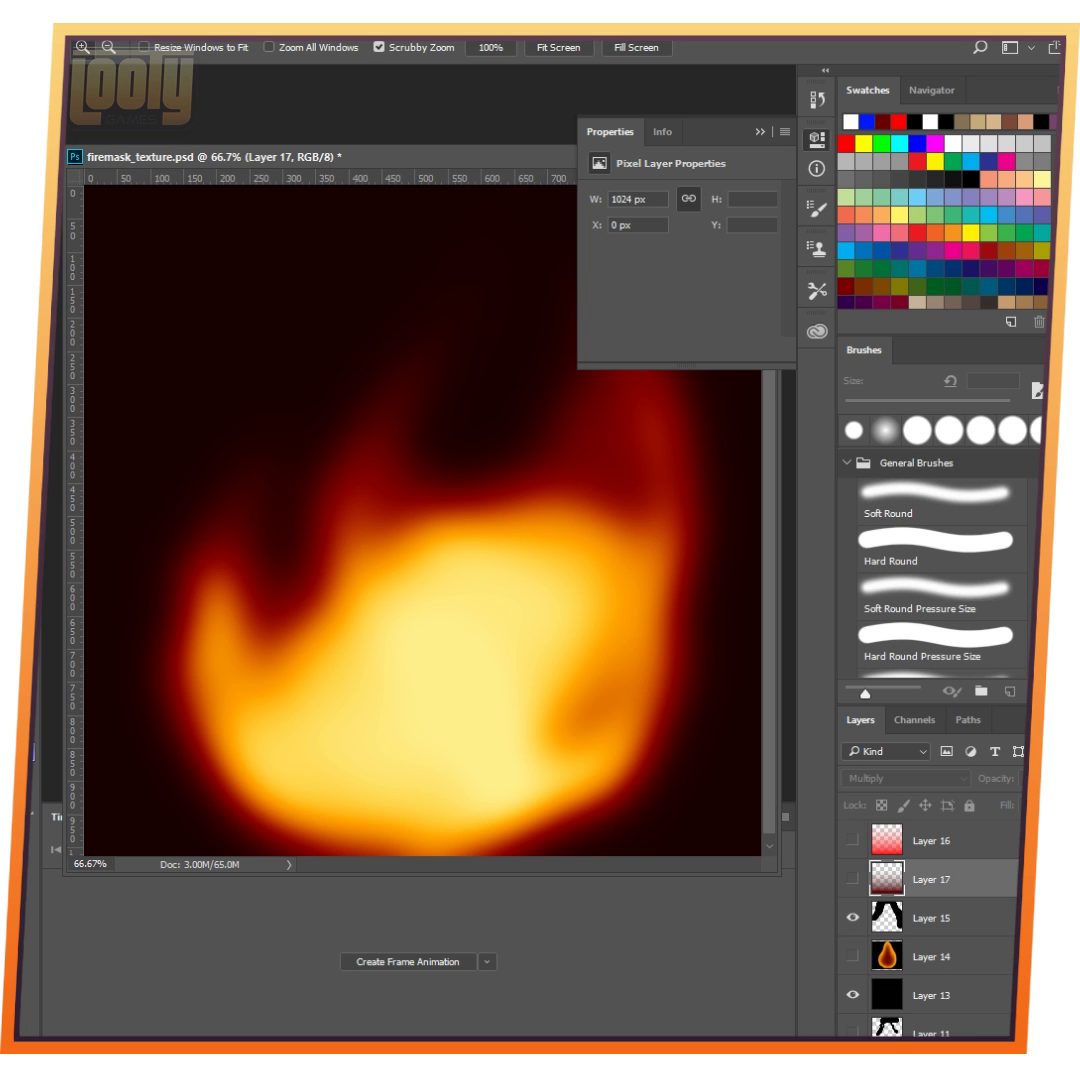
scroll(900, 917, "down", 2)
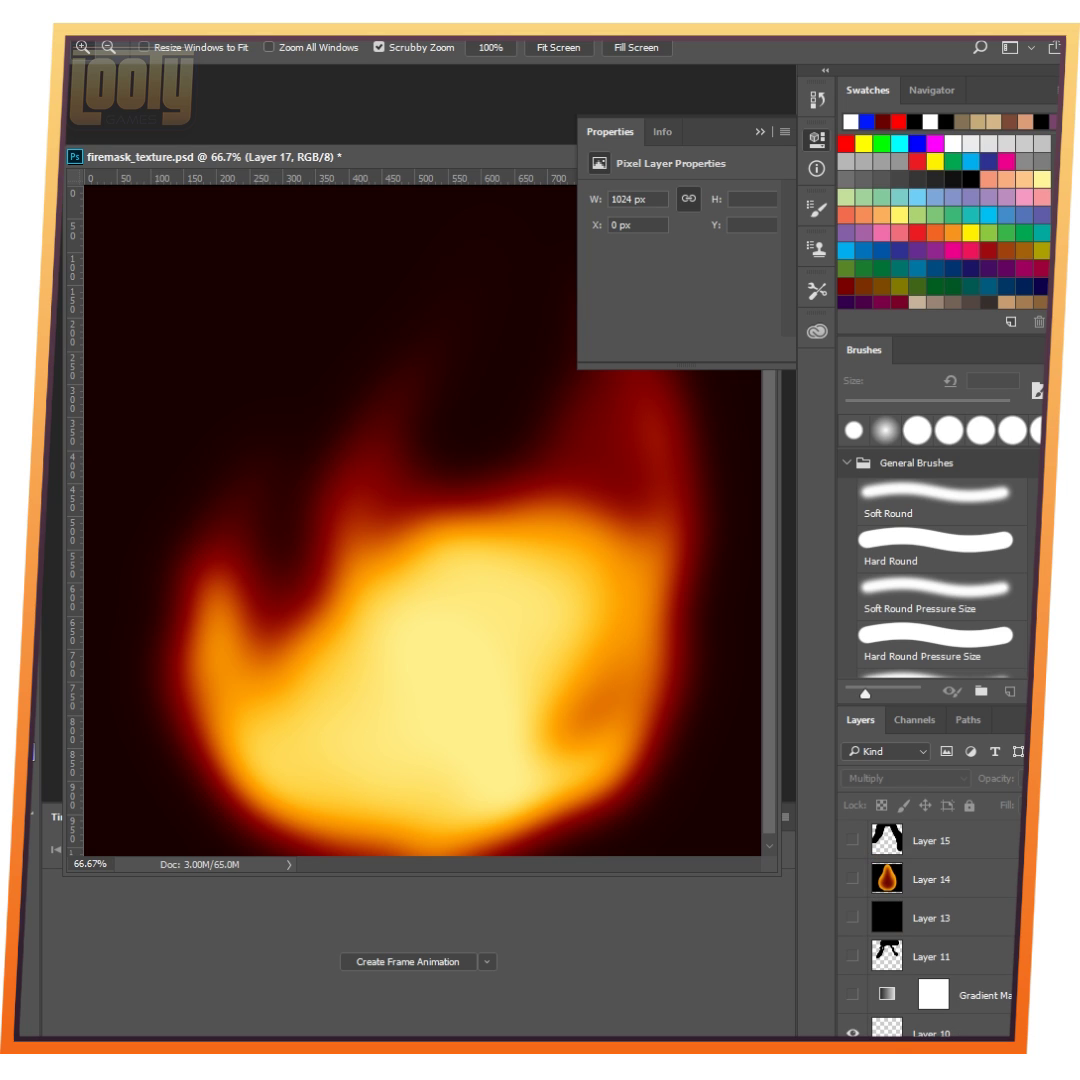
scroll(900, 917, "down", 2)
scroll(900, 917, "up", 11)
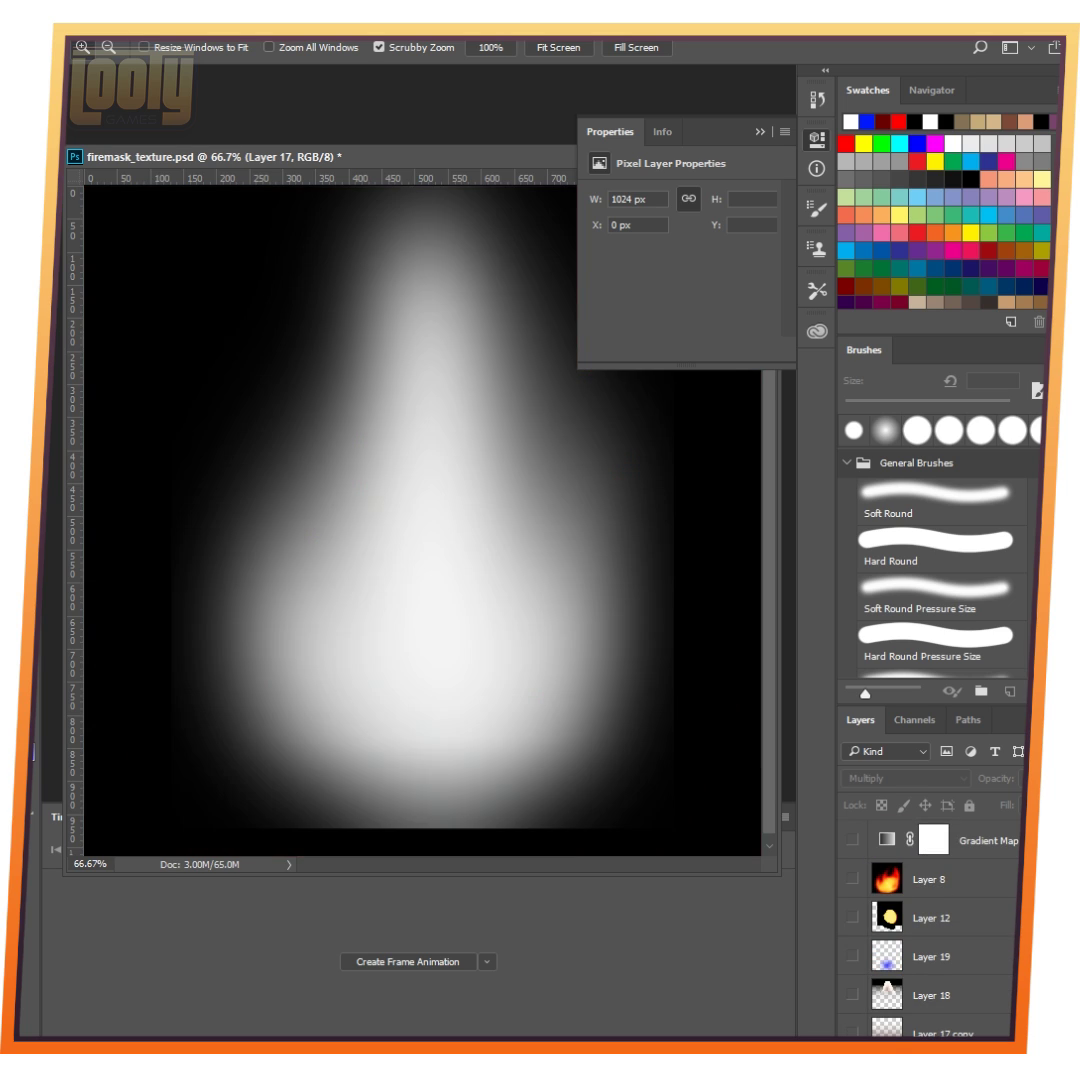
Review how the mask is coloured by showing Layer 14 with Layer 15, and the Gradient Map above Layer 10
scroll(930, 930, "down", 3)
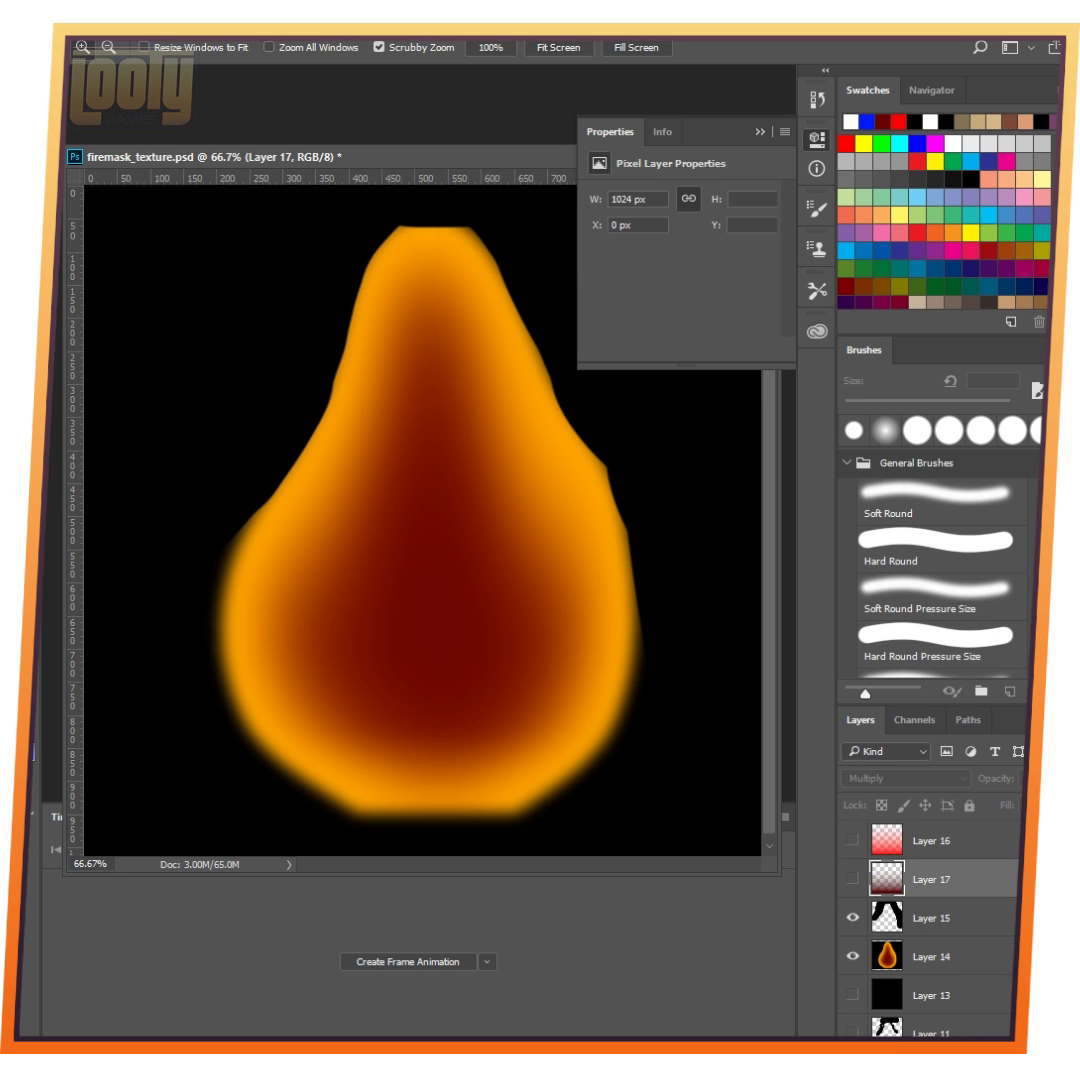
scroll(930, 930, "down", 3)
scroll(930, 930, "up", 3)
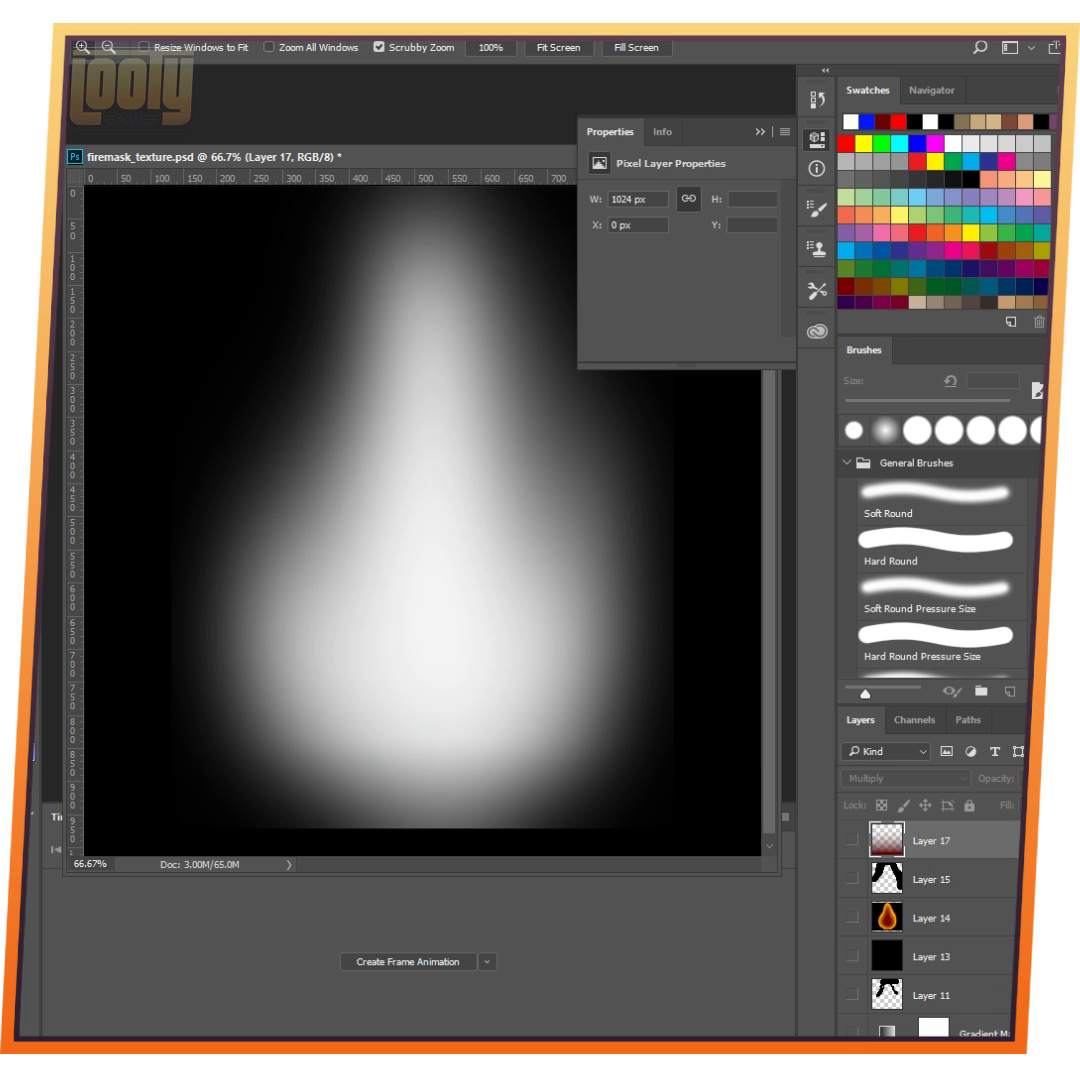
scroll(930, 930, "down", 3)
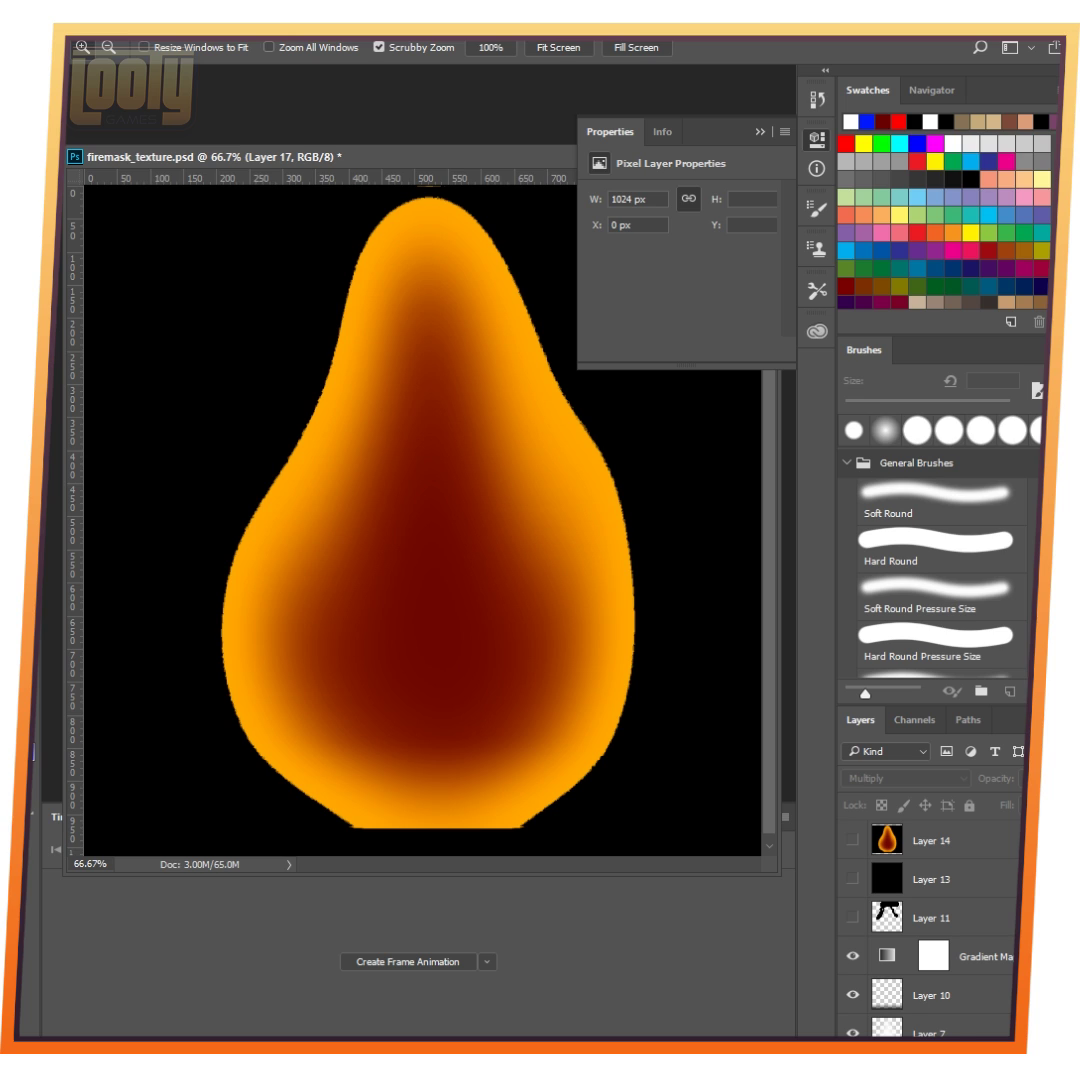
scroll(930, 930, "down", 1)
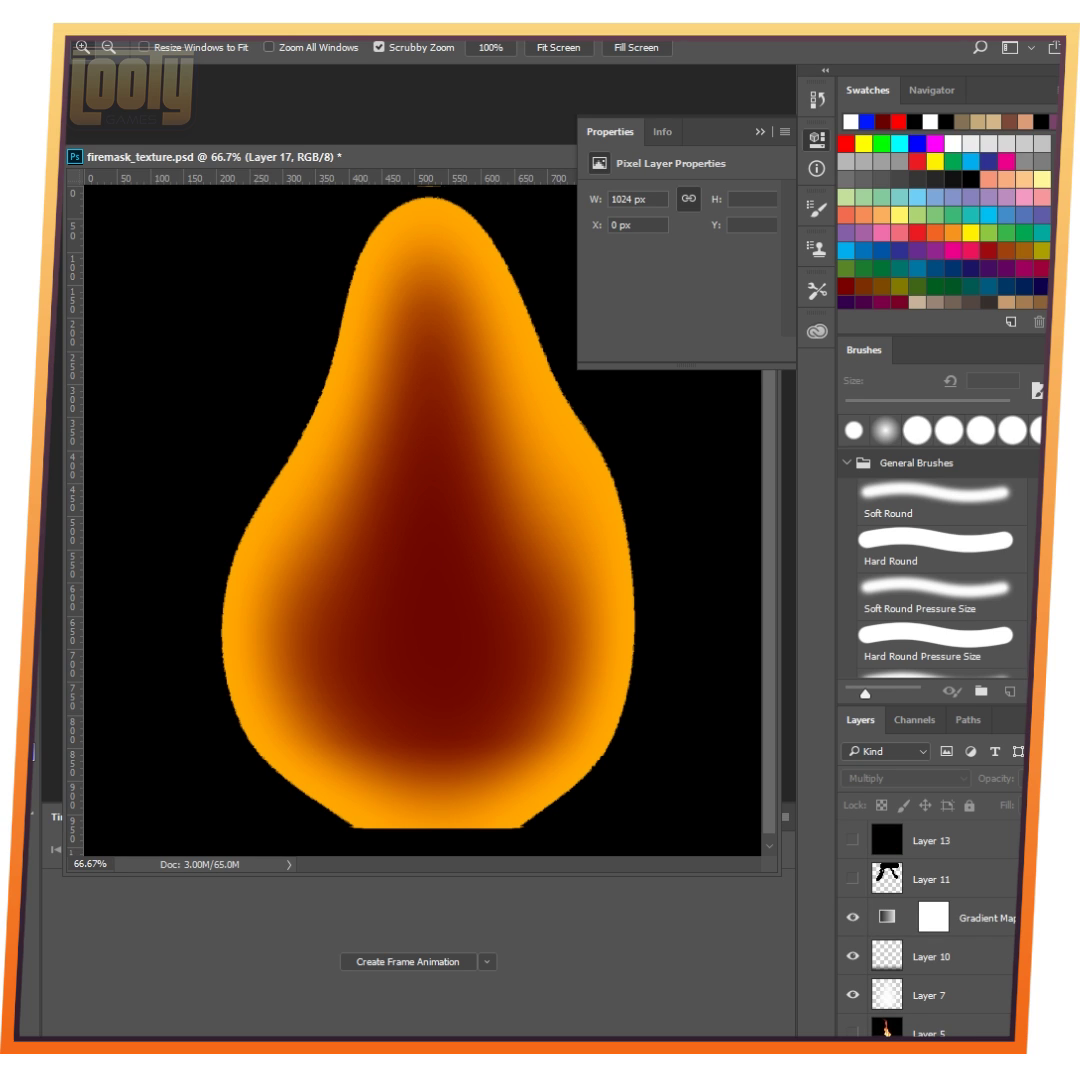
Hide the Gradient Map and compare the Layer 5 fire photo with the Layer 7 mask
left_click(852, 917)
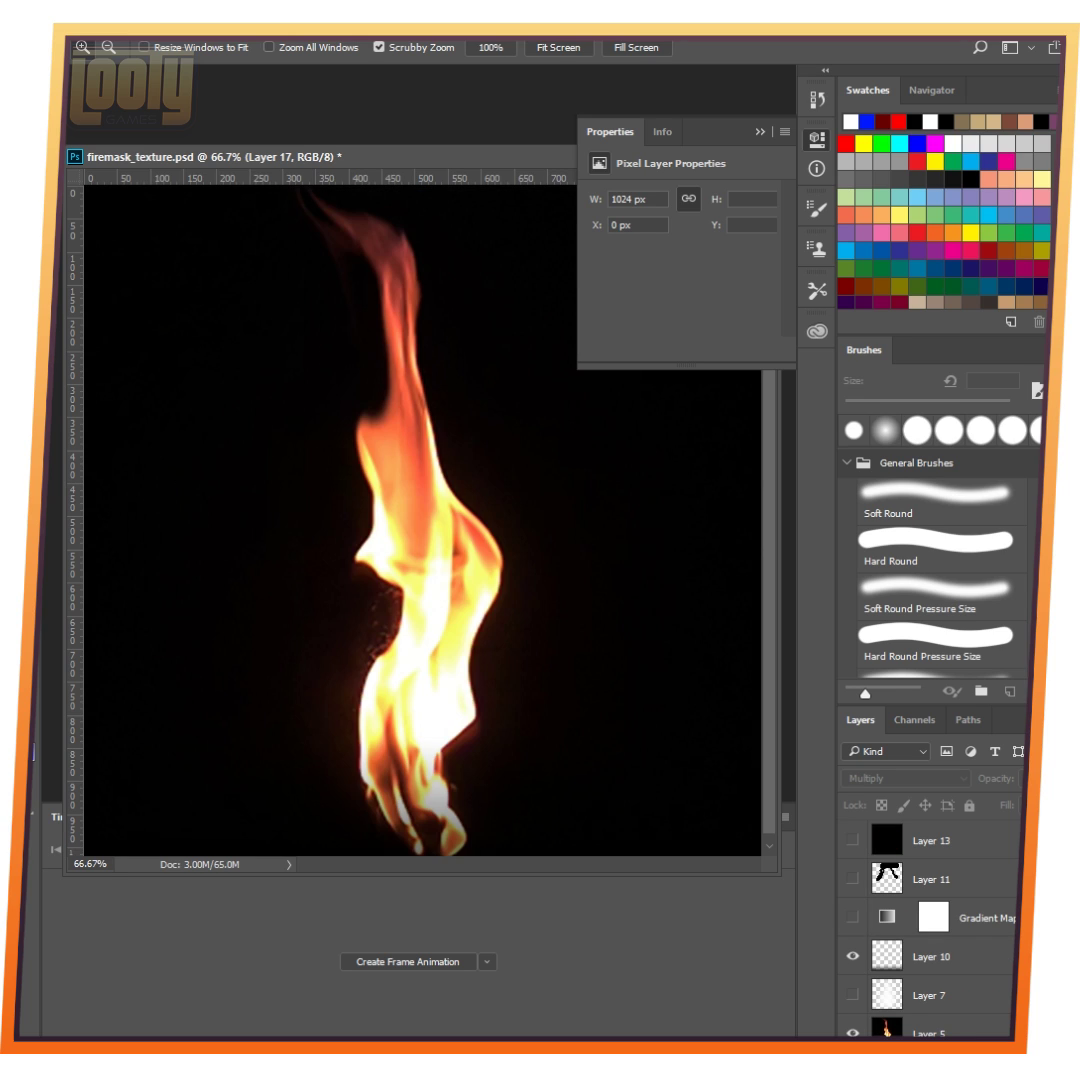
scroll(930, 930, "down", 4)
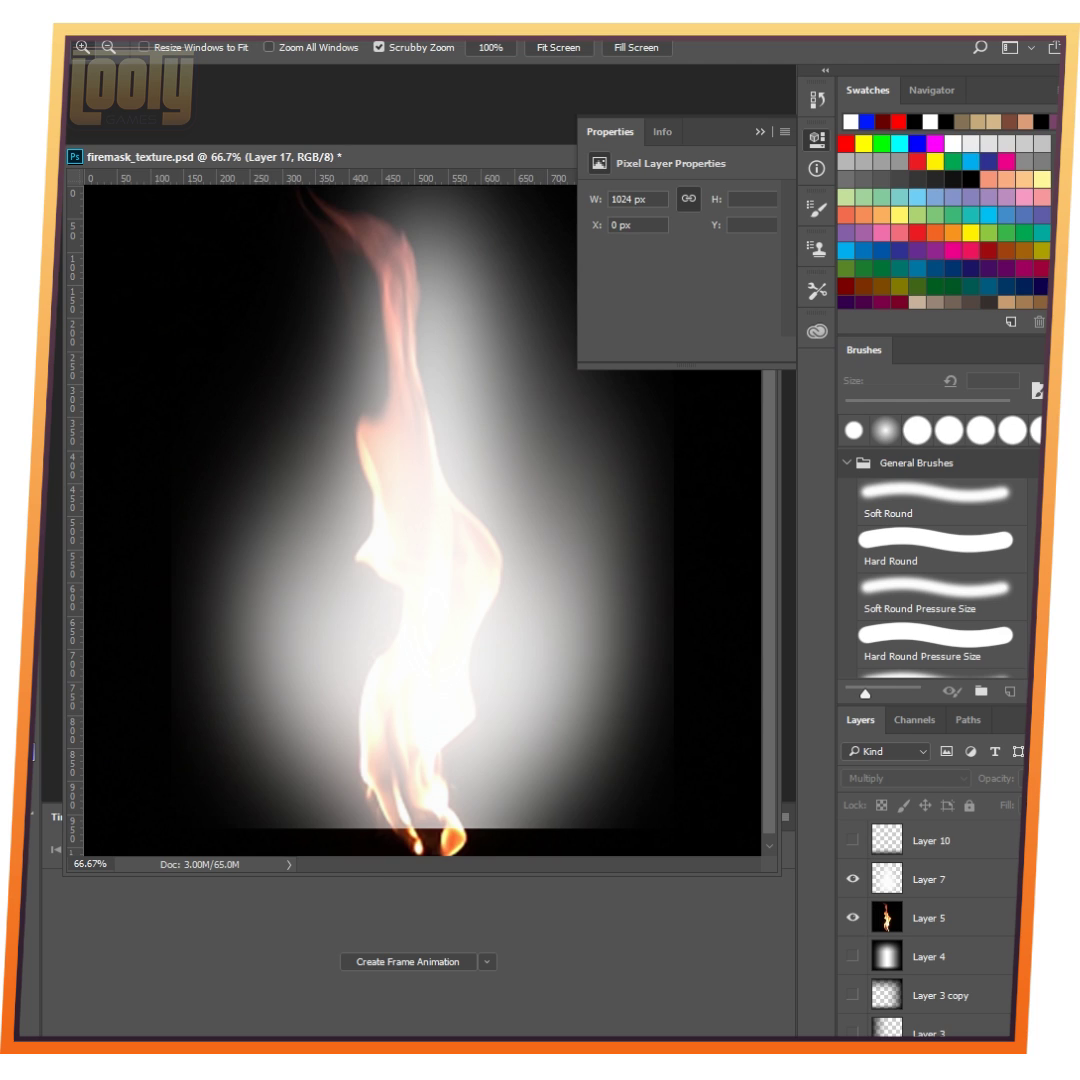
scroll(930, 930, "up", 4)
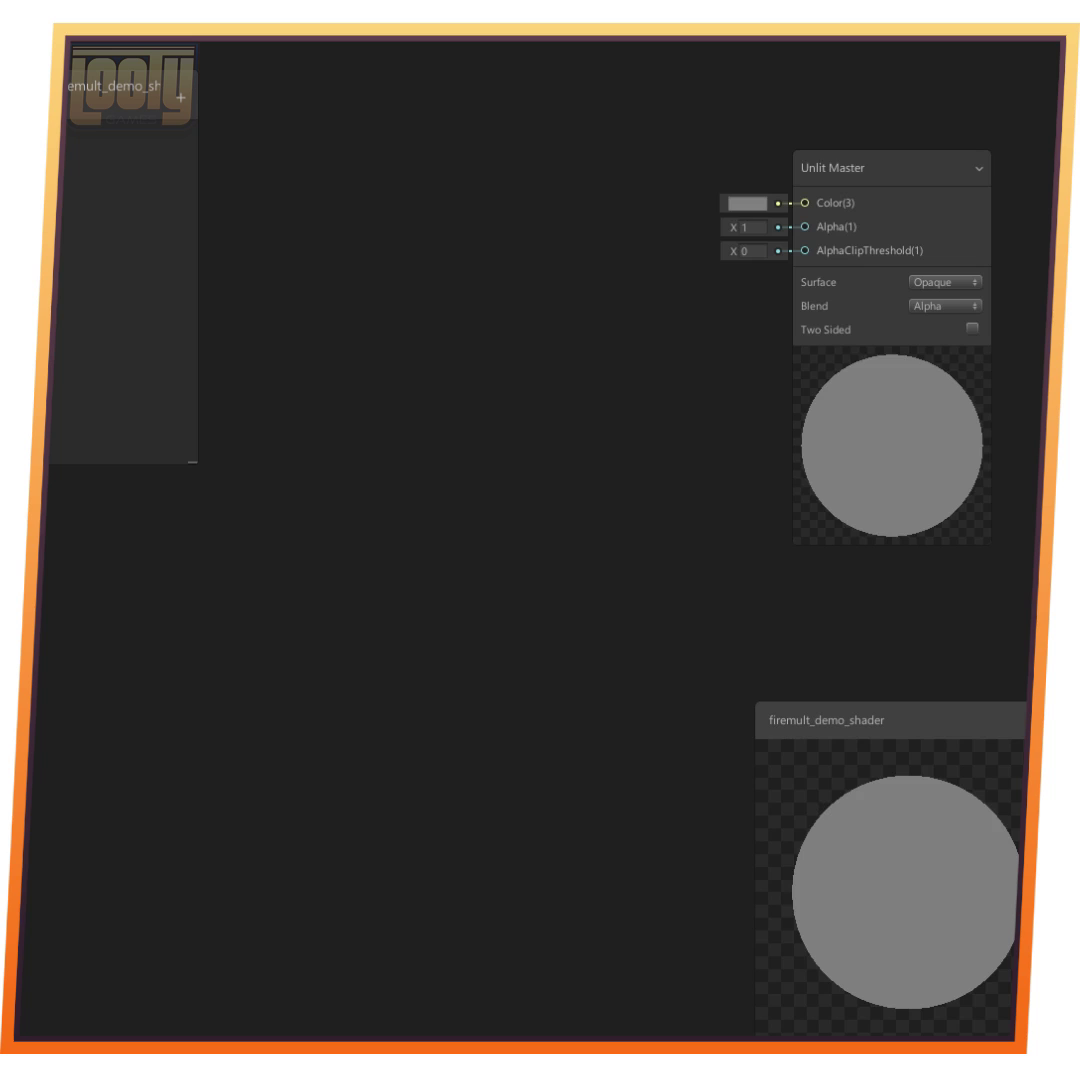
In the firemult_demo_shader graph in Unity, add a Voronoi node and duplicate it so two Voronoi nodes are stacked
right_click(210, 476)
left_click(252, 489)
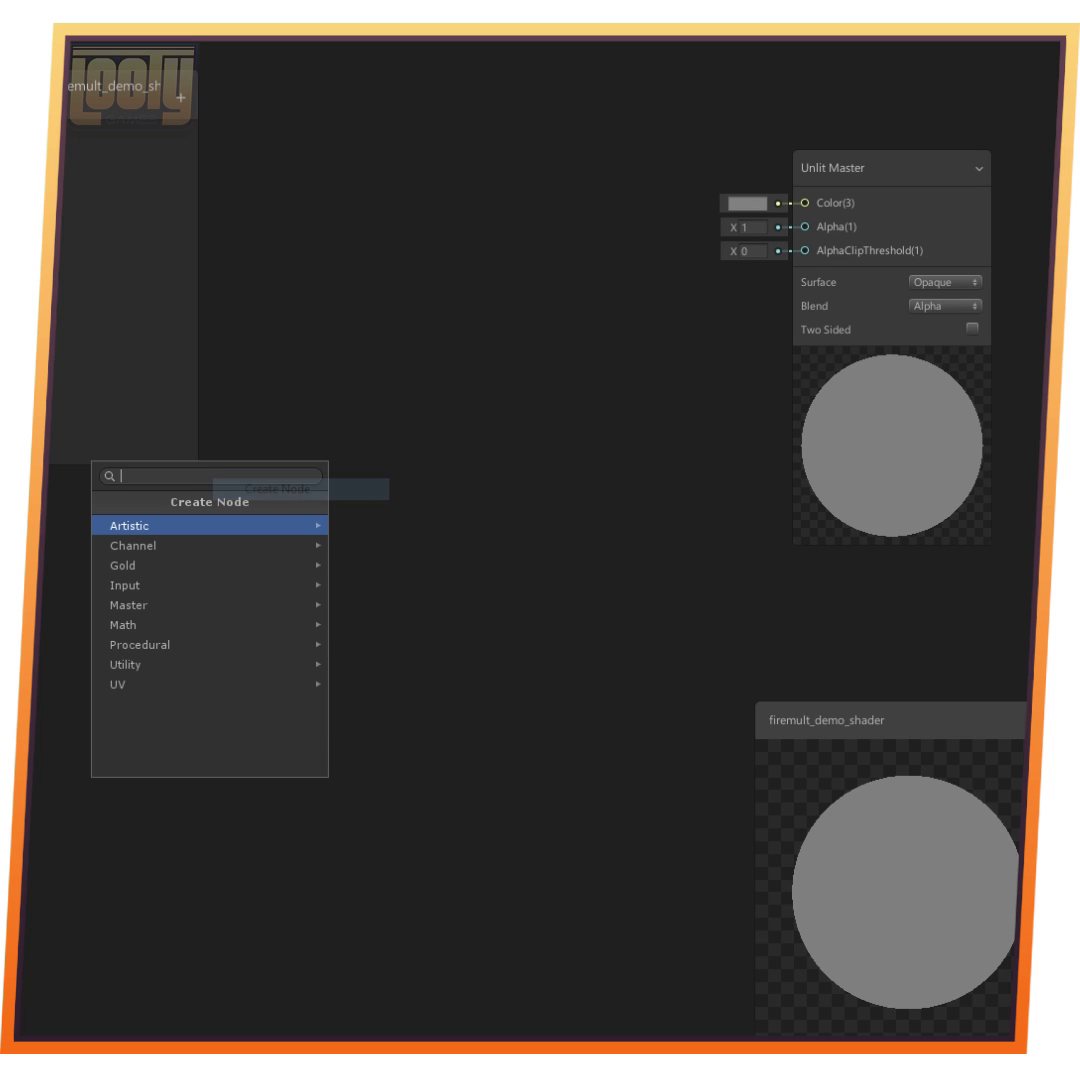
type("vor")
key("Return")
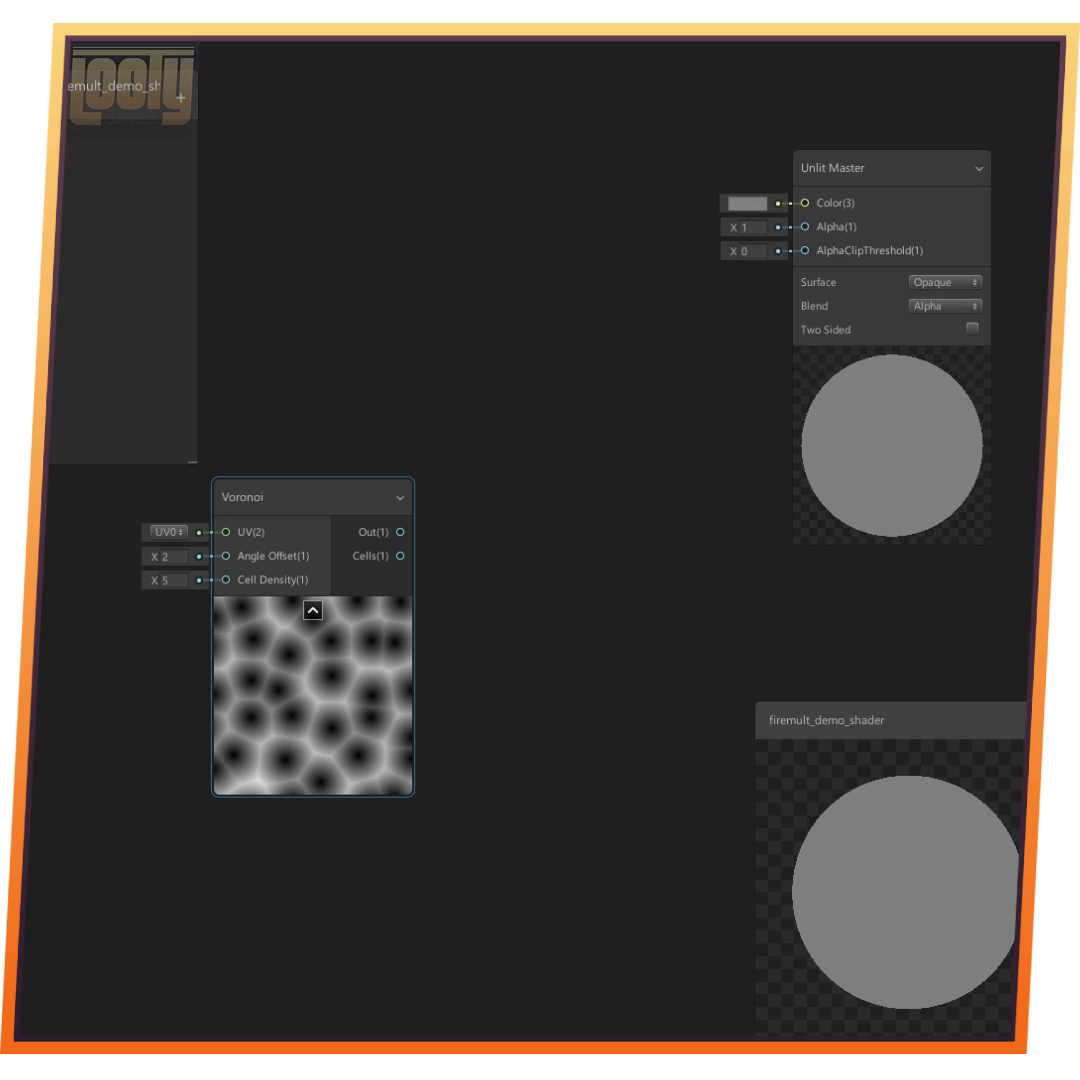
left_click_drag(270, 497, 297, 565)
key("ctrl+d")
middle_click_drag(292, 770, 281, 595)
Add a Simple Noise node below the two Voronoi nodes and set its scale to 10
right_click(209, 836)
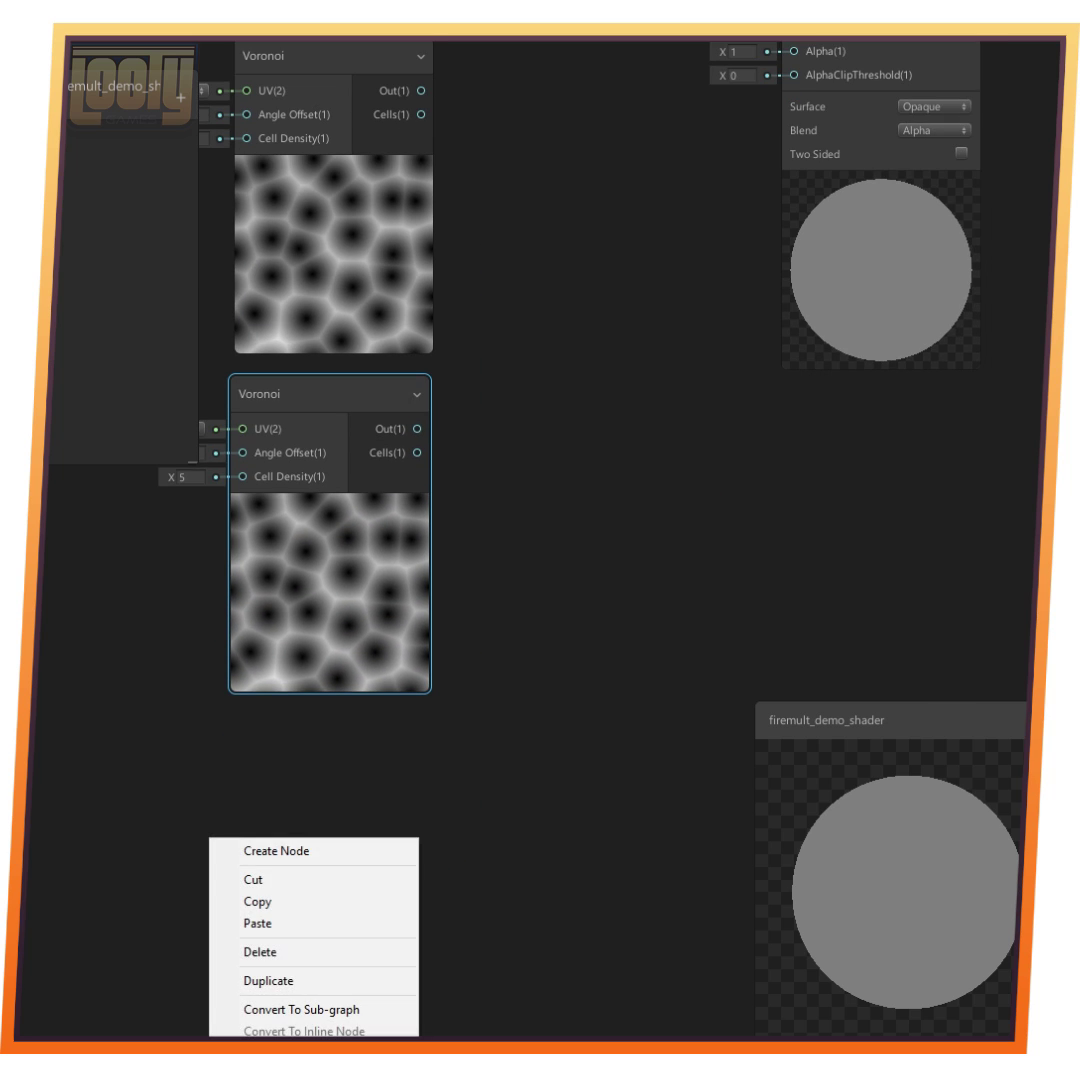
left_click(238, 850)
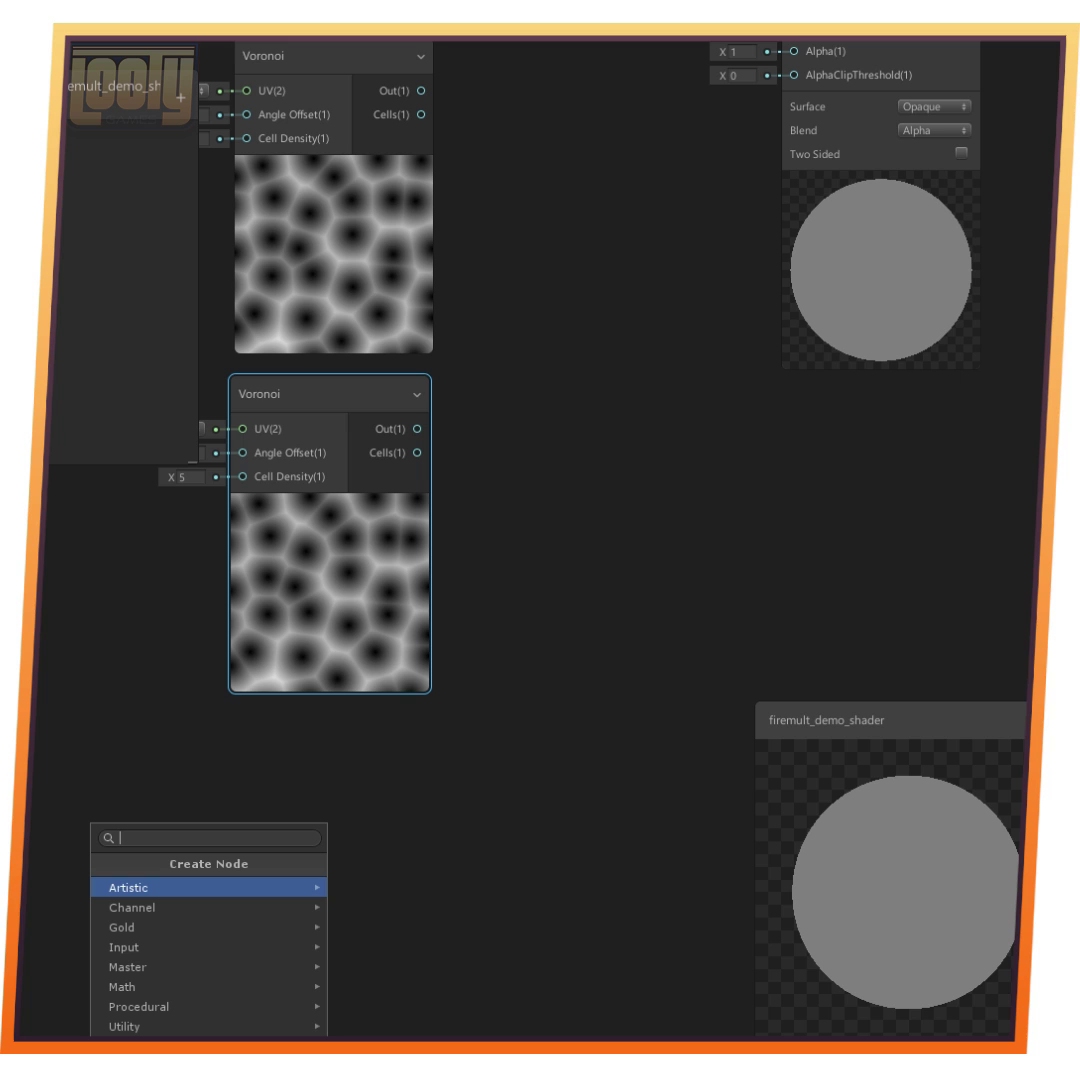
type("noise")
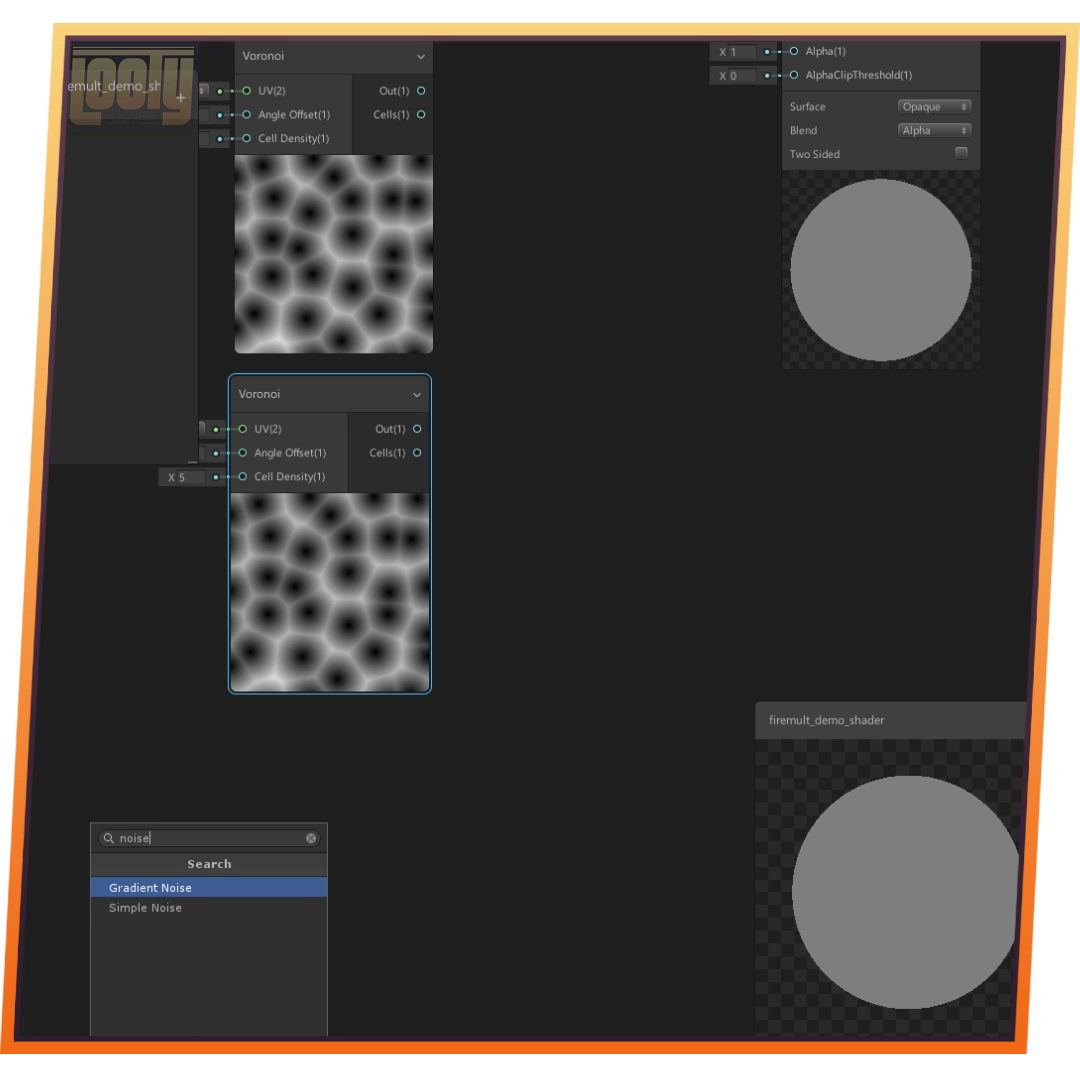
key("Down")
key("Up")
key("Down")
key("Up")
key("Down")
key("Return")
left_click_drag(300, 860, 314, 734)
type("10")
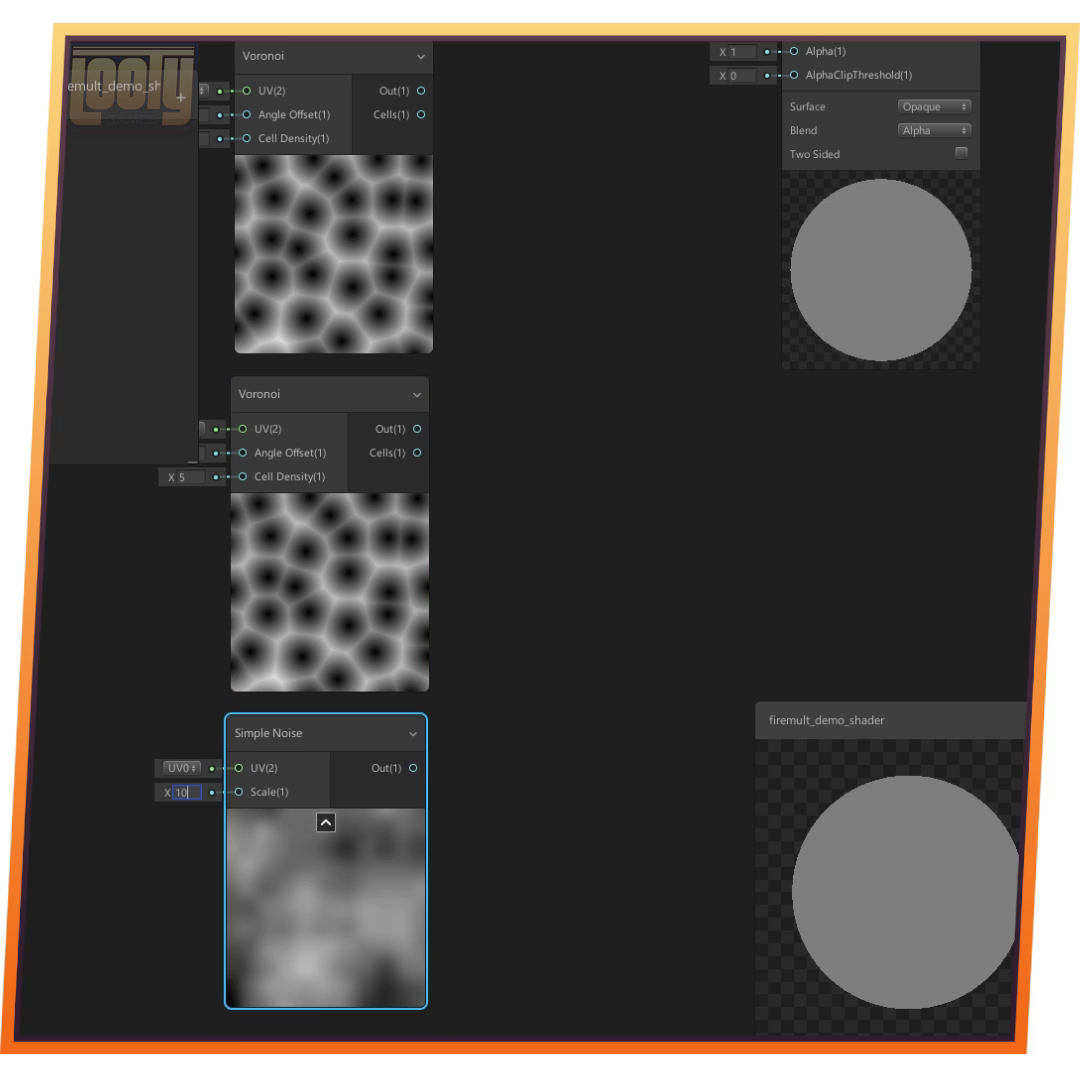
left_click(560, 480)
Move the Unlit Master node away from the noise nodes and add a Multiply node between them
middle_click_drag(580, 430, 520, 496)
middle_click_drag(800, 190, 711, 225)
left_click_drag(711, 225, 921, 288)
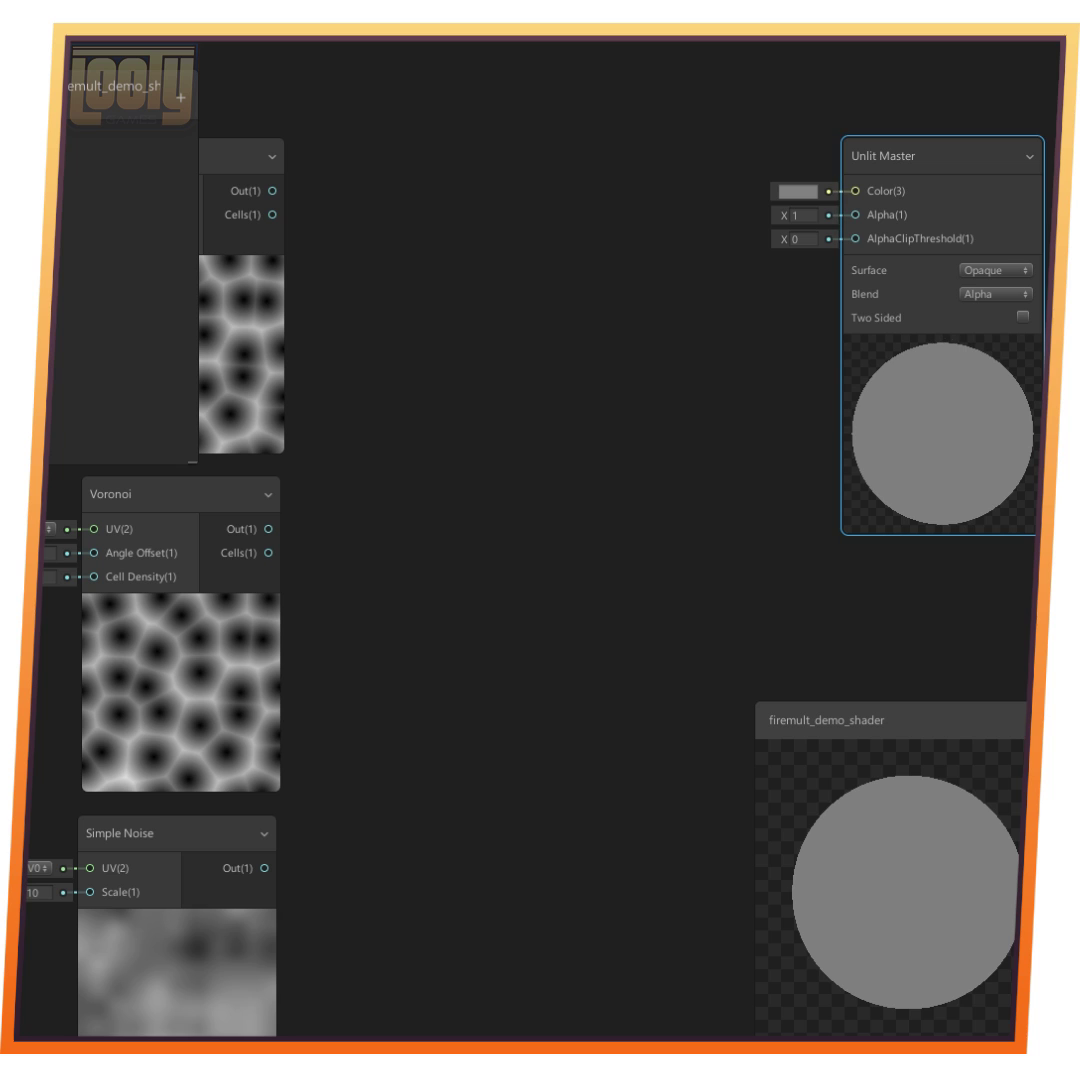
right_click(560, 485)
left_click(585, 499)
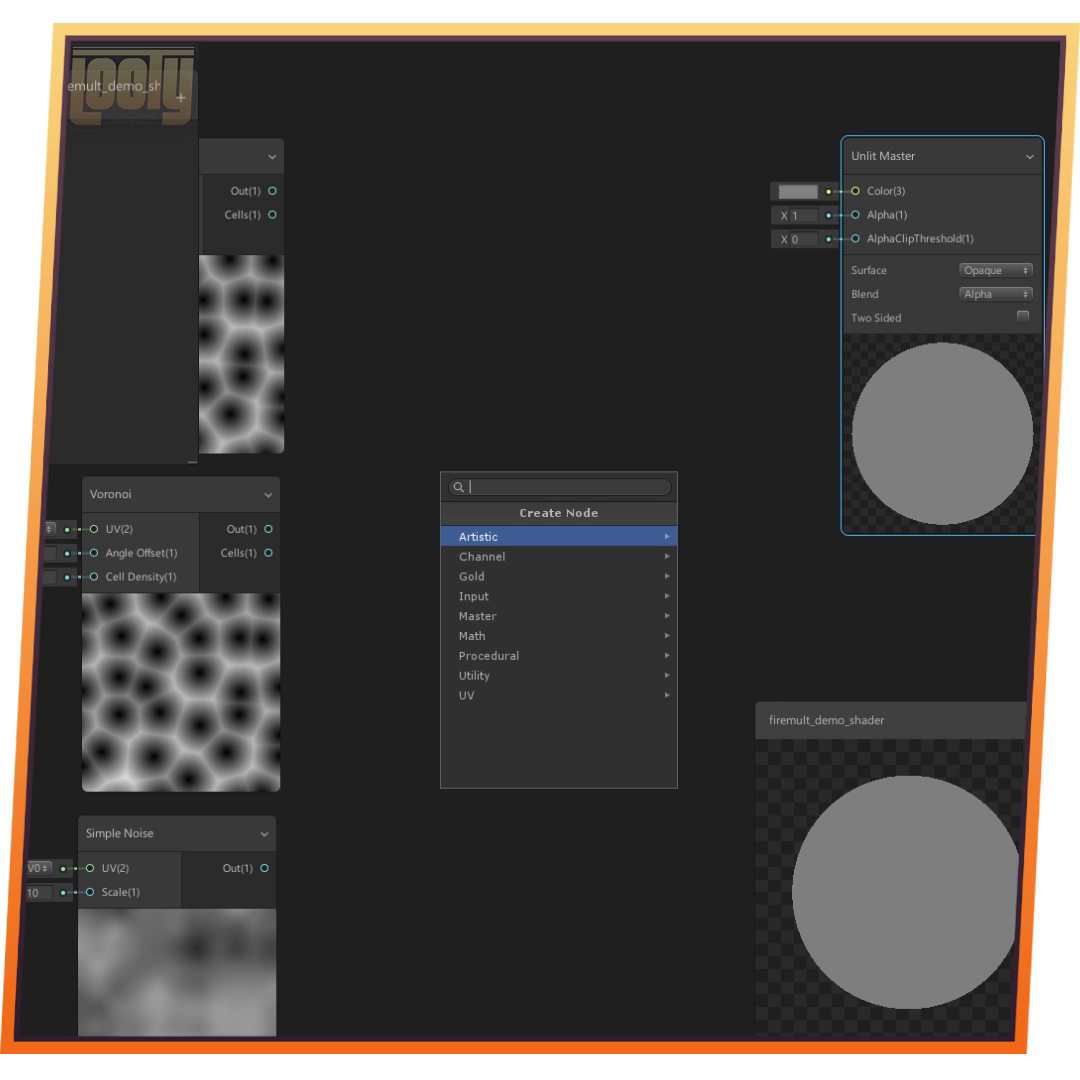
type("mult")
key("Return")
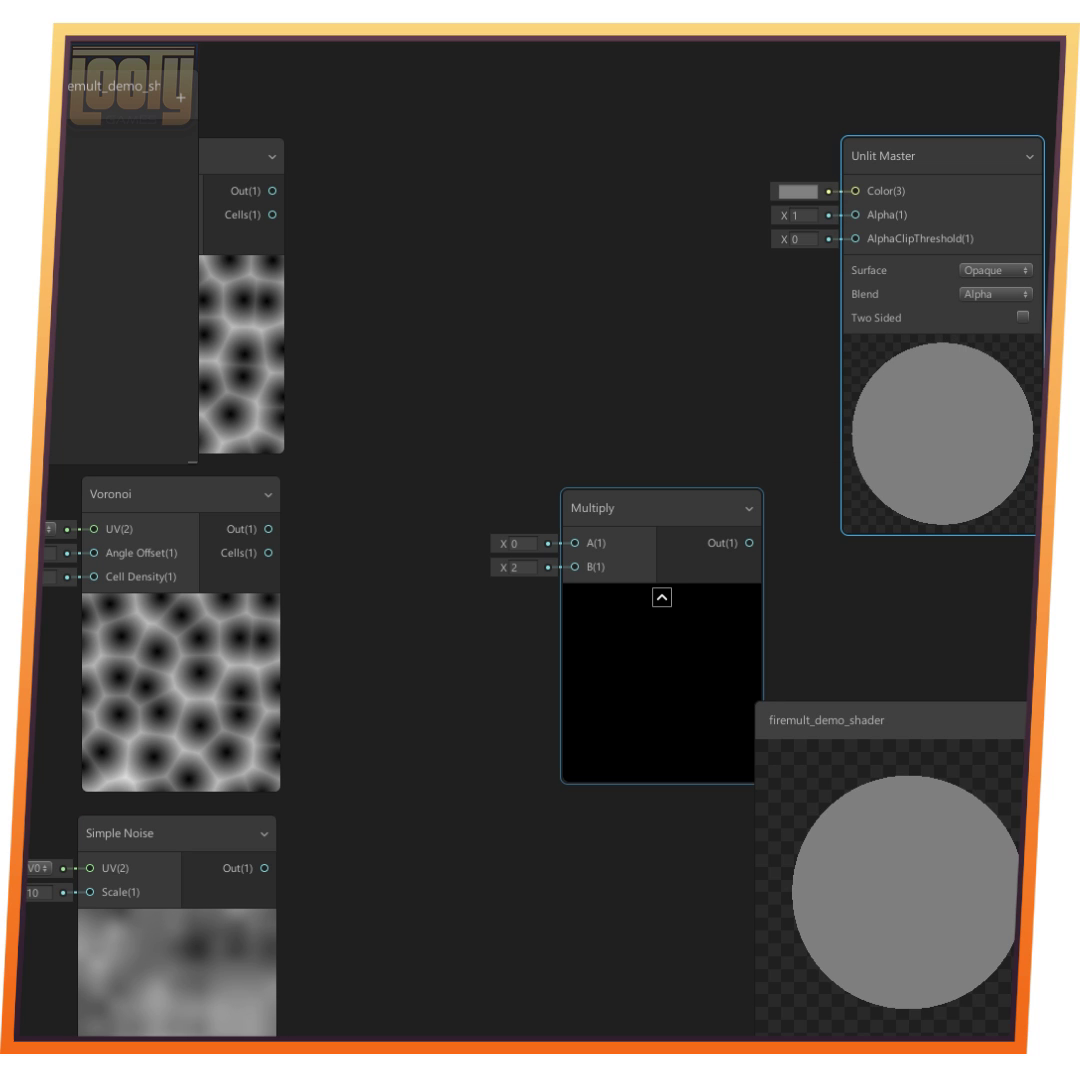
left_click_drag(640, 508, 525, 366)
Duplicate the Multiply node, place the copy diagonally after the original, and move the Unlit Master farther along to make room
middle_click_drag(720, 400, 323, 214)
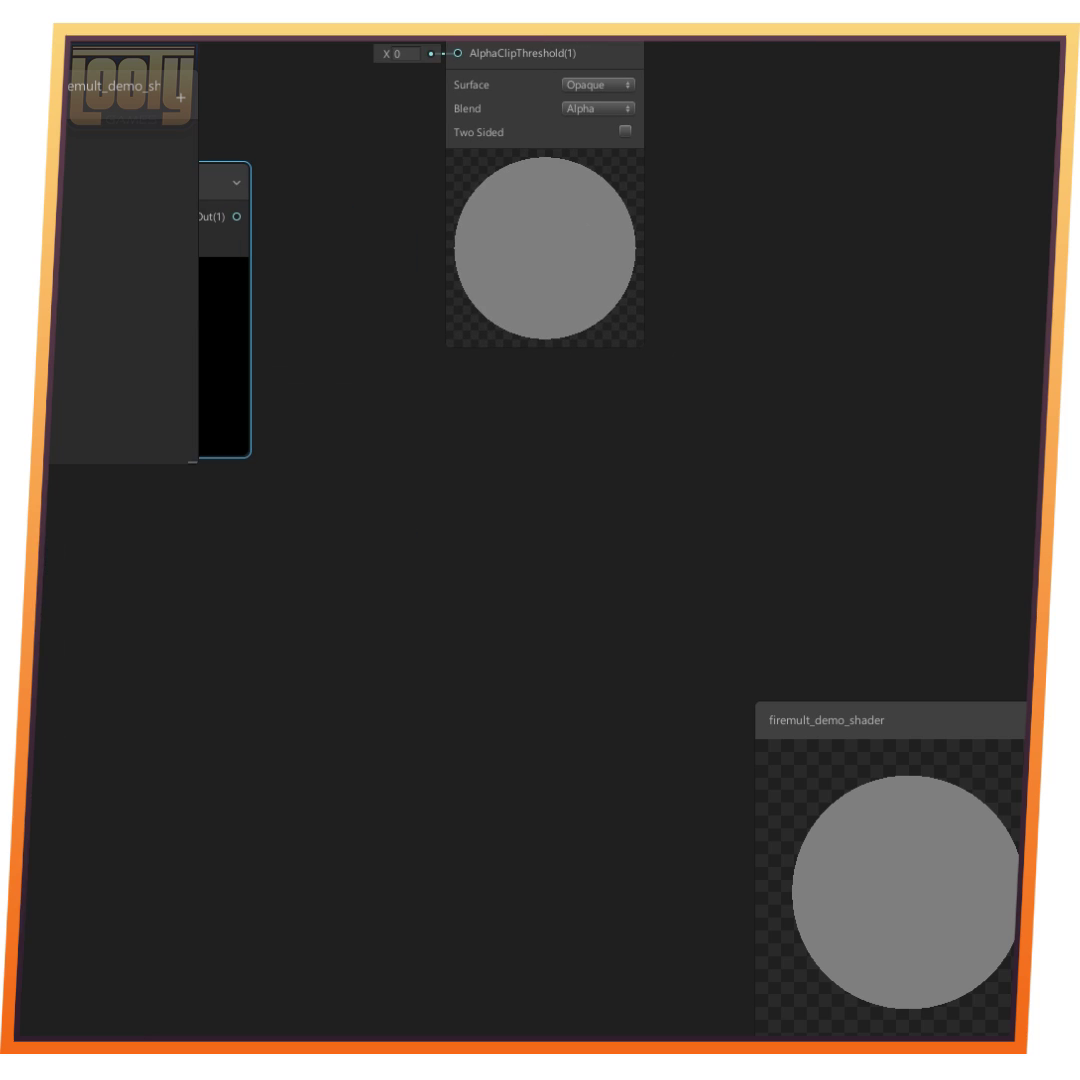
right_click(360, 494)
left_click(386, 507)
middle_click_drag(225, 370, 357, 407)
key("Delete")
left_click(661, 400)
key("ctrl+d")
left_click_drag(346, 374, 575, 566)
left_click_drag(716, 100, 979, 259)
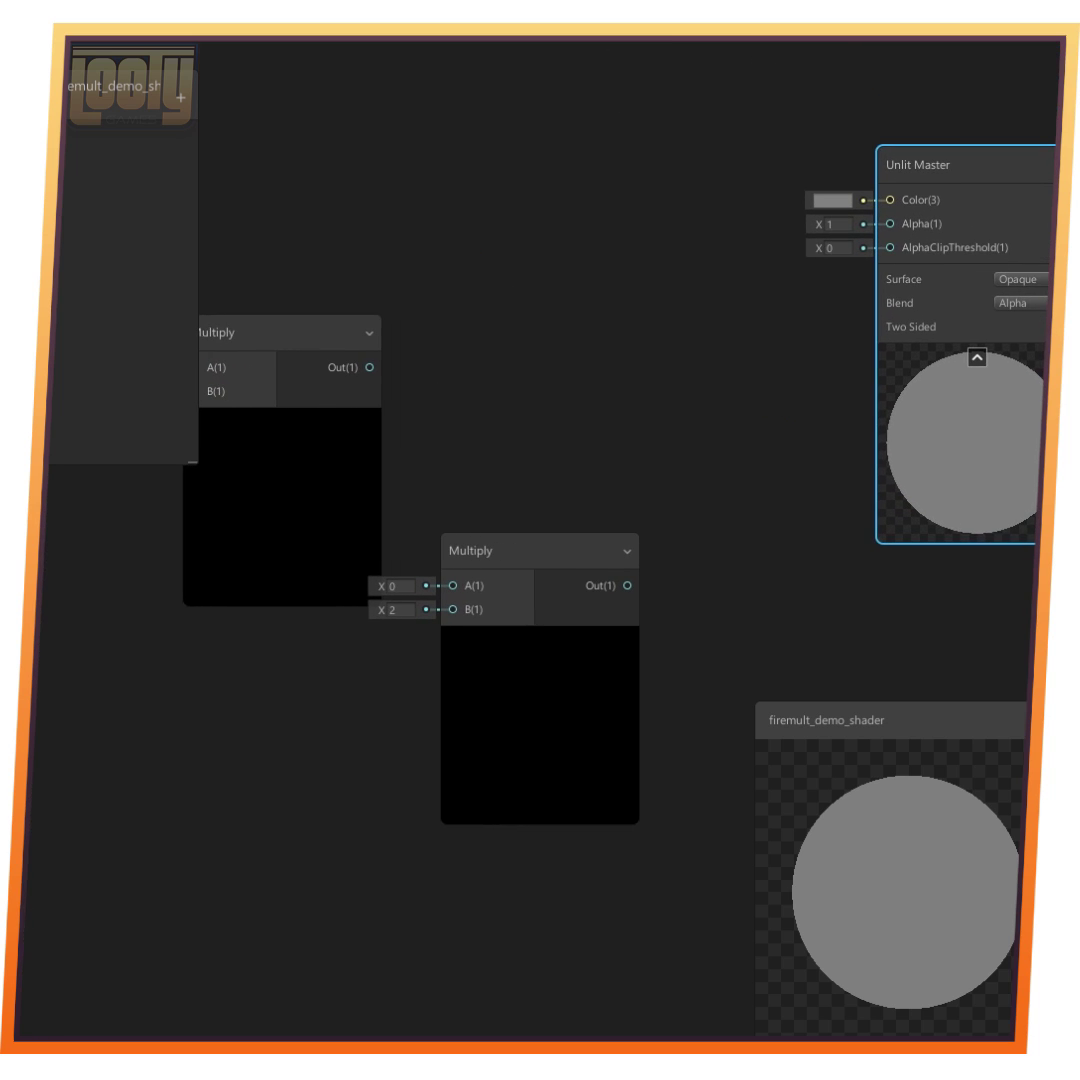
Connect both Voronoi outputs to the first Multiply node and set the second Voronoi's Cell Density to 2.62
middle_click_drag(290, 470, 721, 418)
left_click_drag(438, 105, 626, 357)
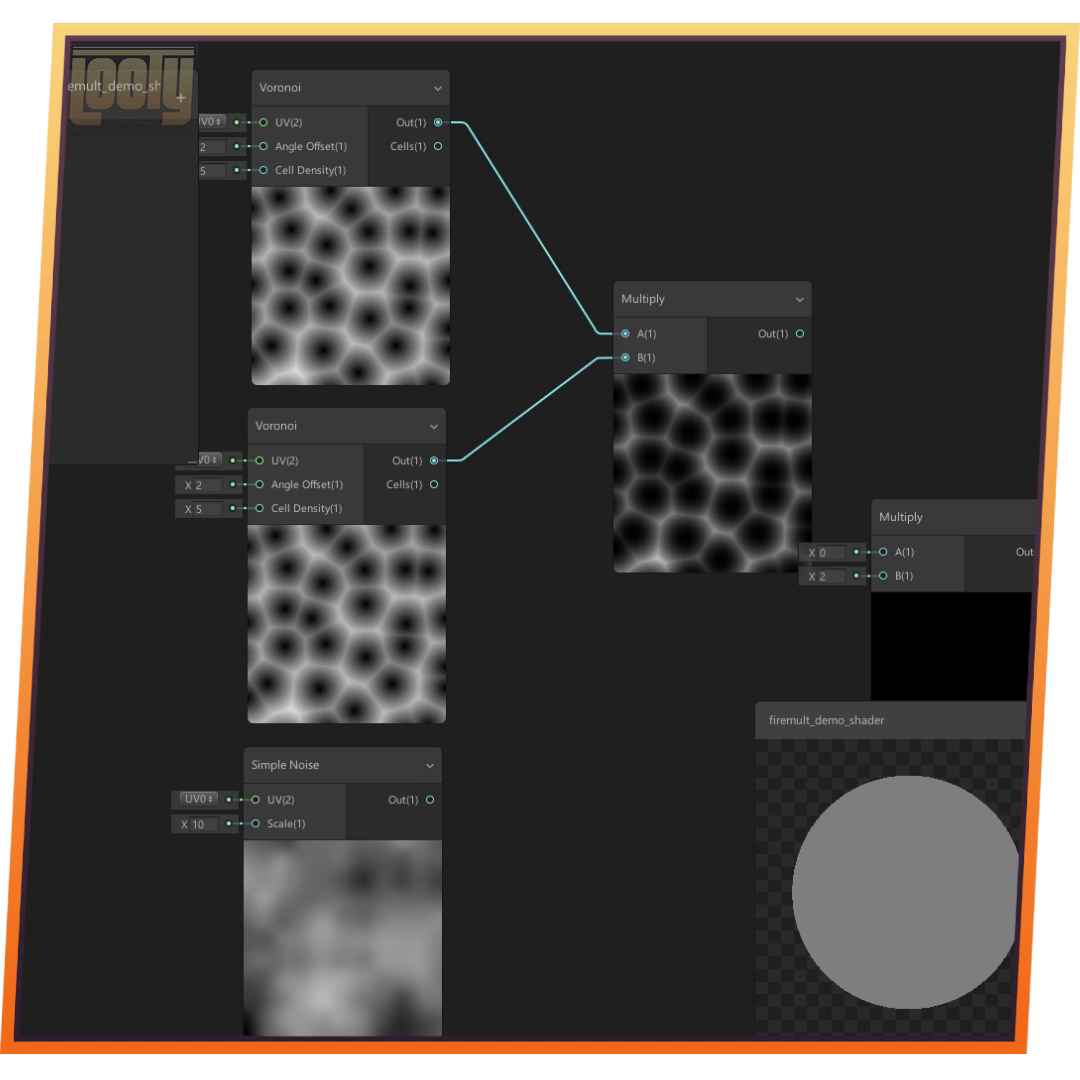
middle_click_drag(560, 520, 608, 510)
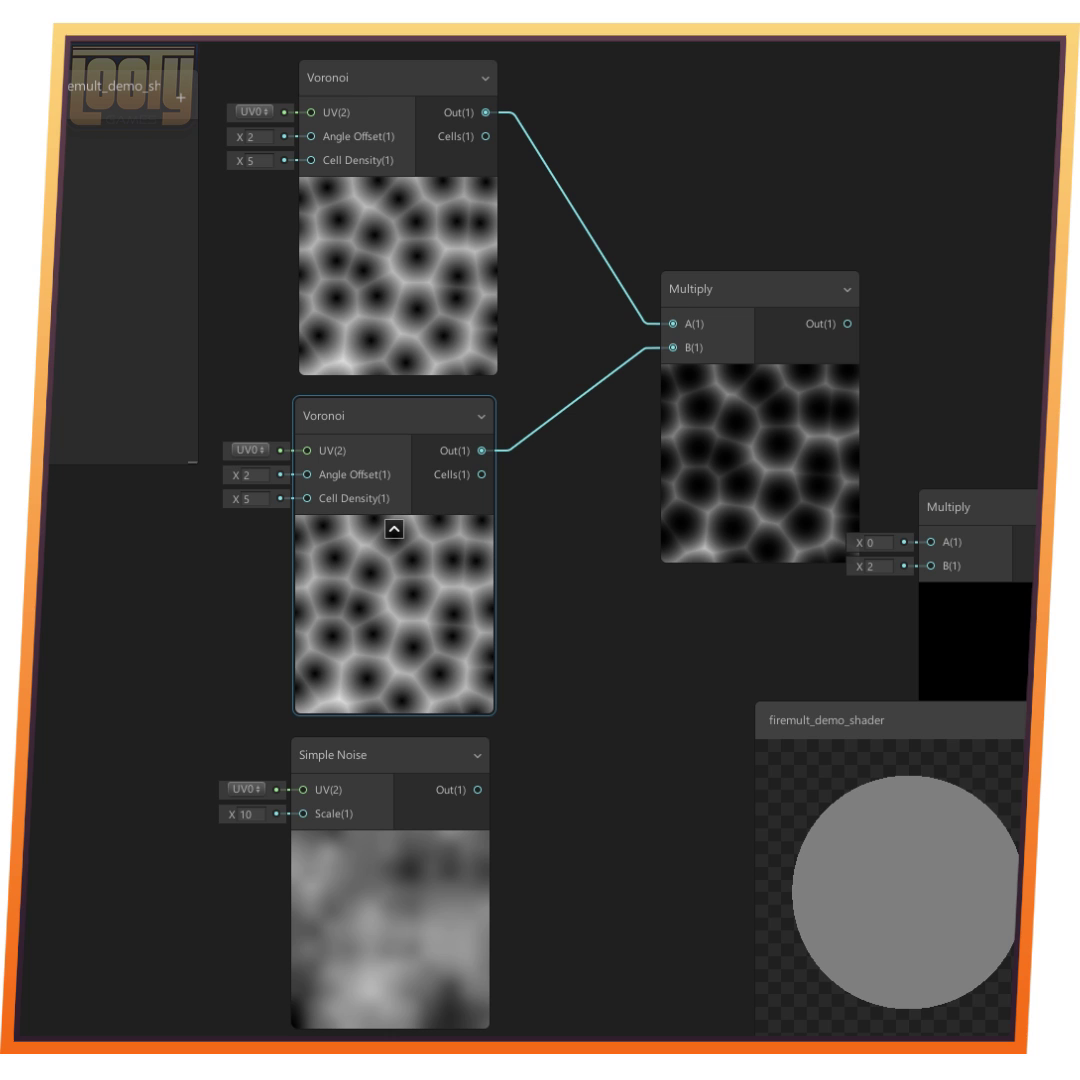
left_click_drag(236, 499, 199, 499)
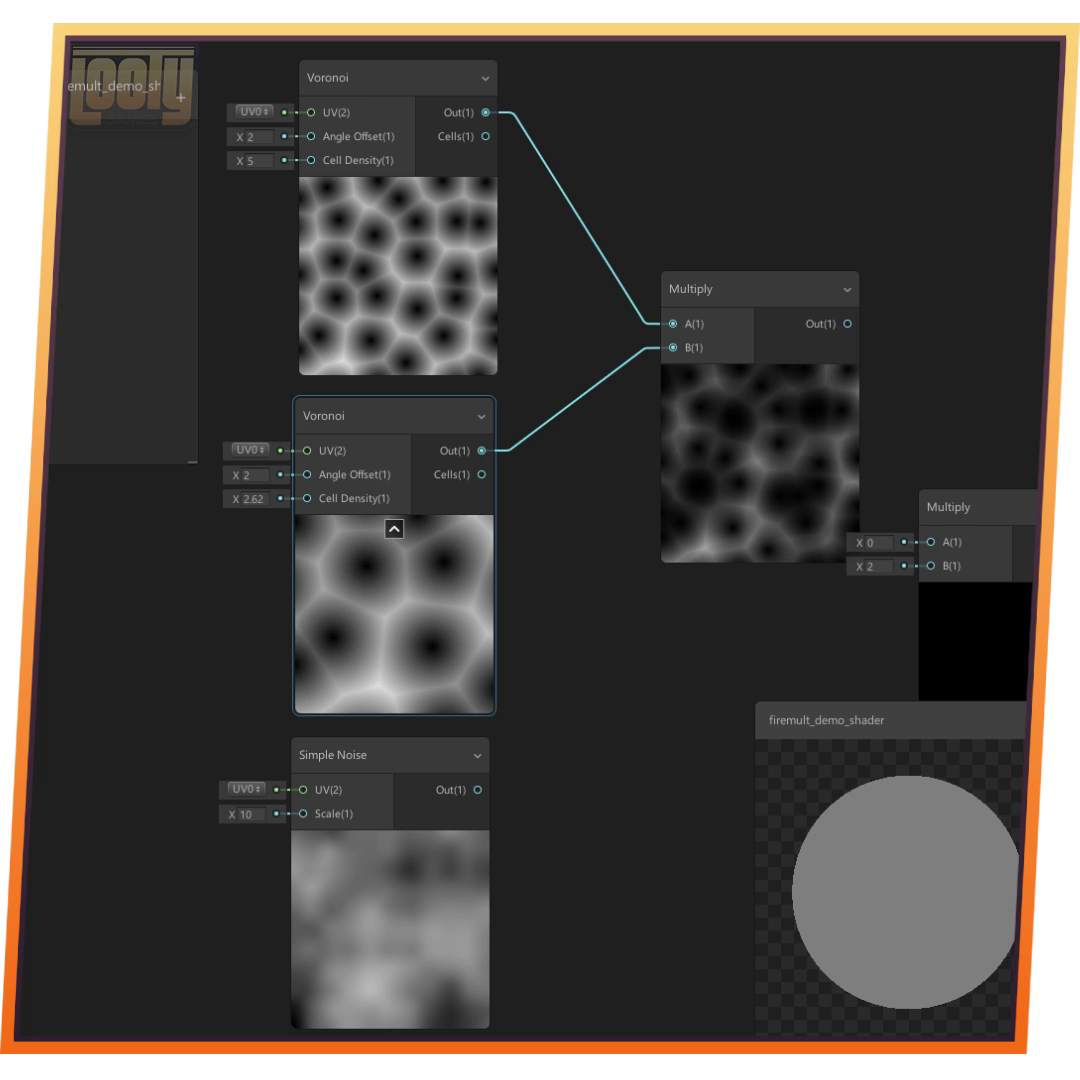
Connect the first Multiply's output to A and the Simple Noise output to B of the second Multiply, and space that node out
middle_click_drag(600, 620, 460, 537)
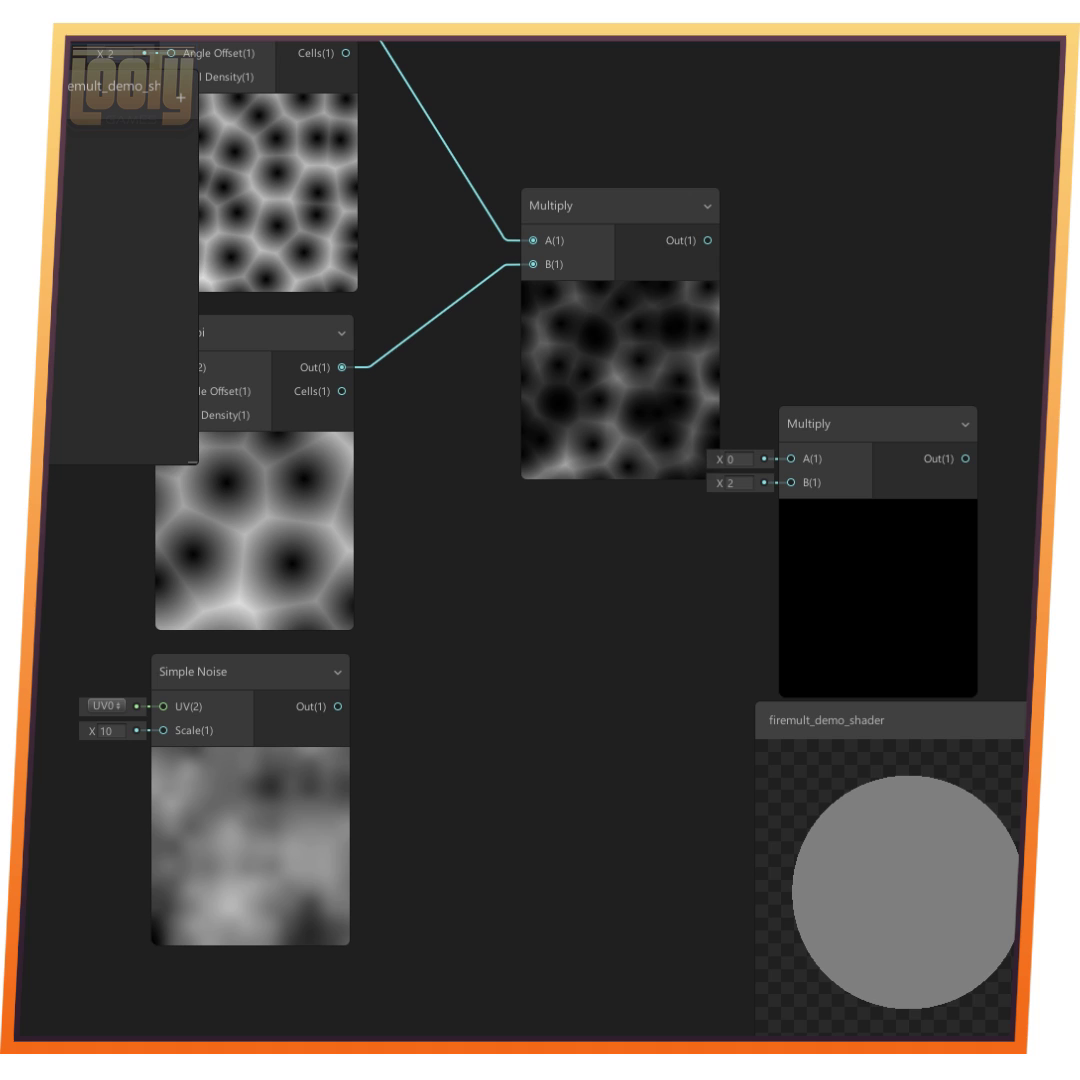
left_click_drag(532, 681, 798, 462)
middle_click_drag(700, 560, 550, 537)
middle_click_drag(760, 520, 193, 614)
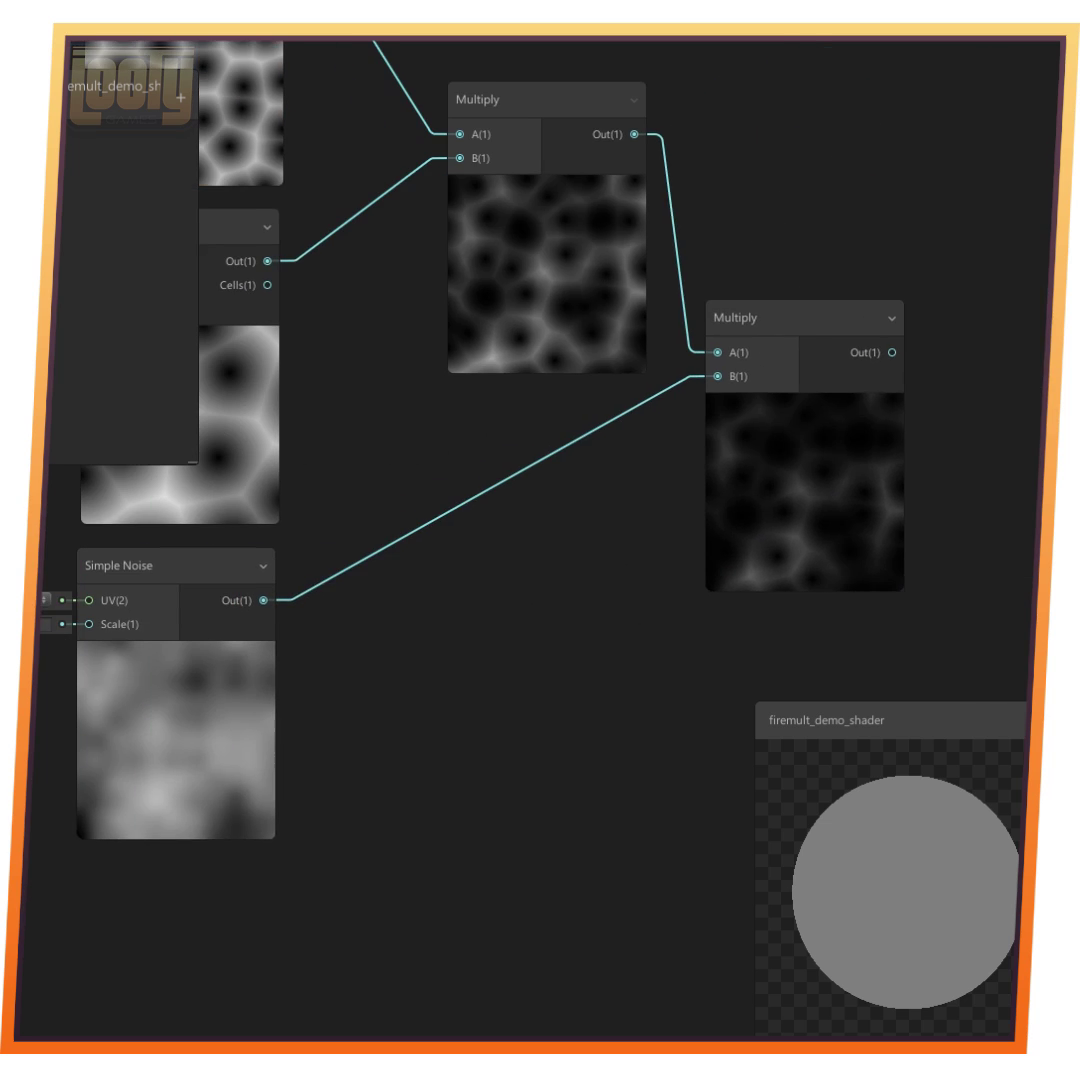
middle_click_drag(300, 600, 690, 650)
middle_click_drag(564, 736, 147, 751)
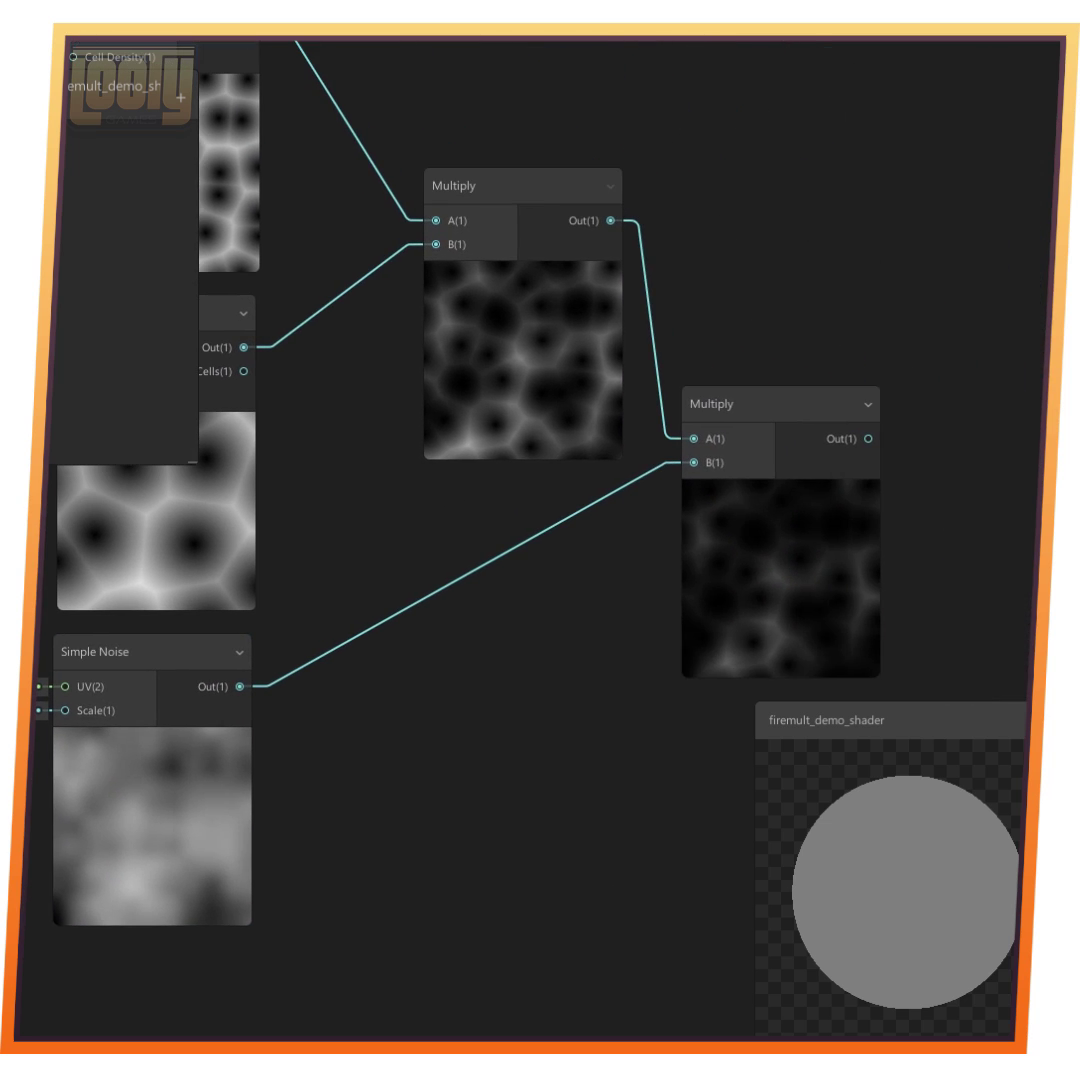
left_click_drag(770, 404, 804, 404)
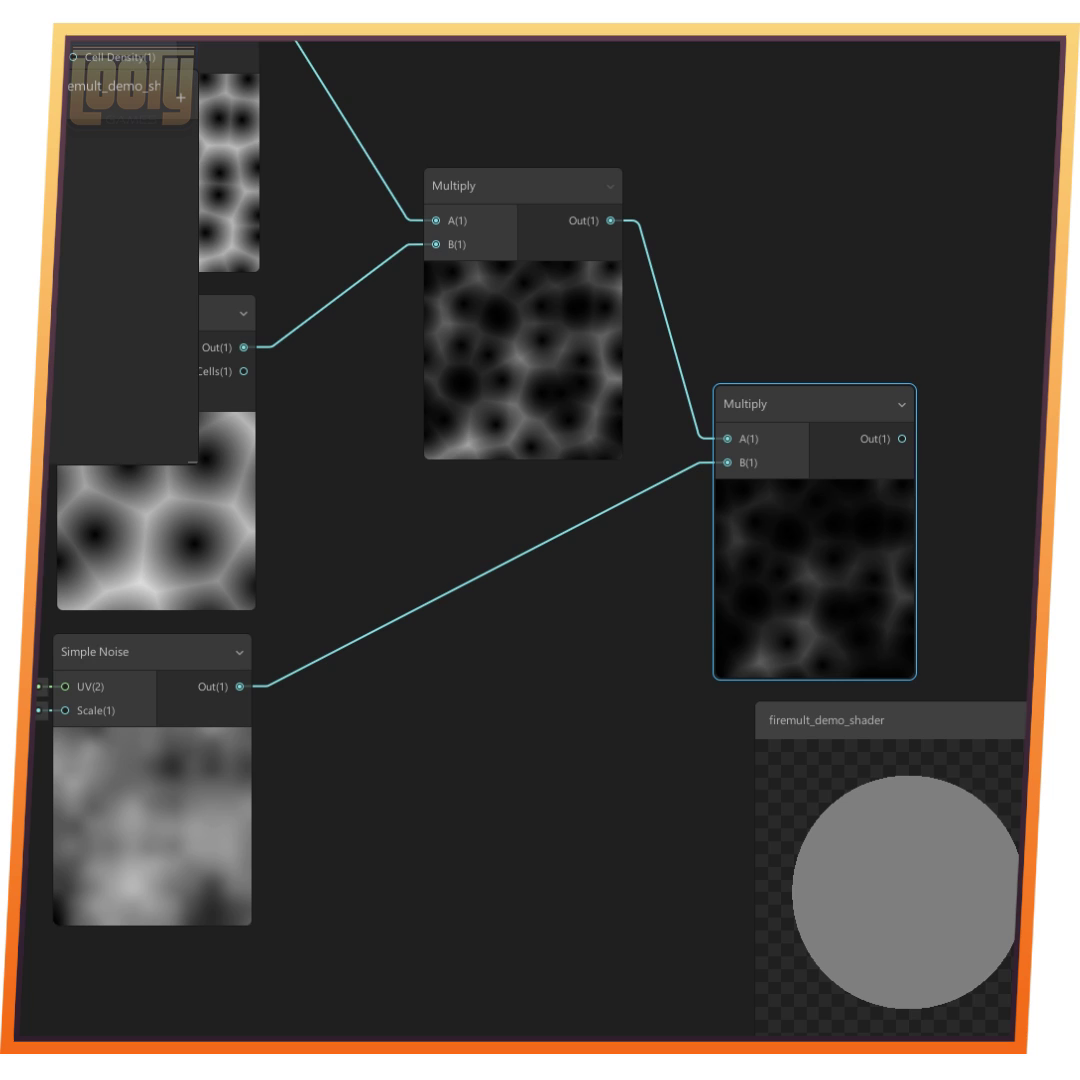
Add a Tiling And Offset node in front of the Voronoi nodes
middle_click_drag(620, 620, 594, 548)
middle_click_drag(215, 430, 1035, 537)
right_click(373, 302)
left_click(439, 314)
left_click(400, 510)
left_click(390, 450)
left_click(475, 436)
left_click_drag(448, 322, 622, 495)
Paste two copies of the Tiling And Offset node and line the three up before the two Voronoi and Simple Noise nodes
key("ctrl+c")
key("ctrl+v")
key("ctrl+v")
middle_click_drag(600, 508, 485, 488)
left_click_drag(505, 178, 479, 665)
middle_click_drag(479, 665, 439, 798)
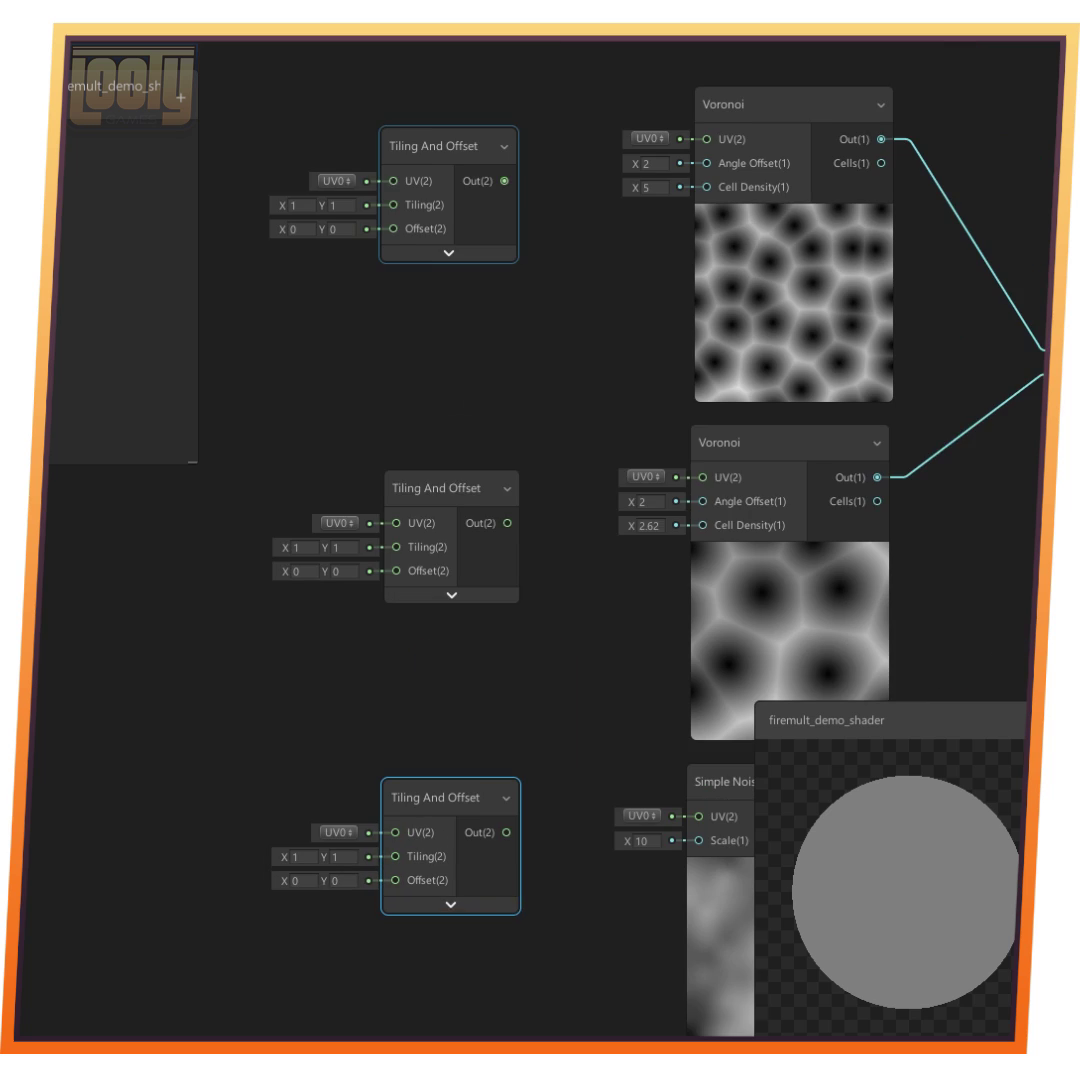
Connect the upper two Tiling And Offset outputs to the UV inputs of the two Voronoi nodes
left_click_drag(504, 181, 705, 151)
left_click_drag(507, 537, 704, 492)
Add a Time node well in front of the Tiling And Offset nodes
middle_click_drag(300, 560, 891, 379)
right_click(363, 346)
left_click(430, 359)
left_click(400, 530)
left_click_drag(410, 368, 222, 374)
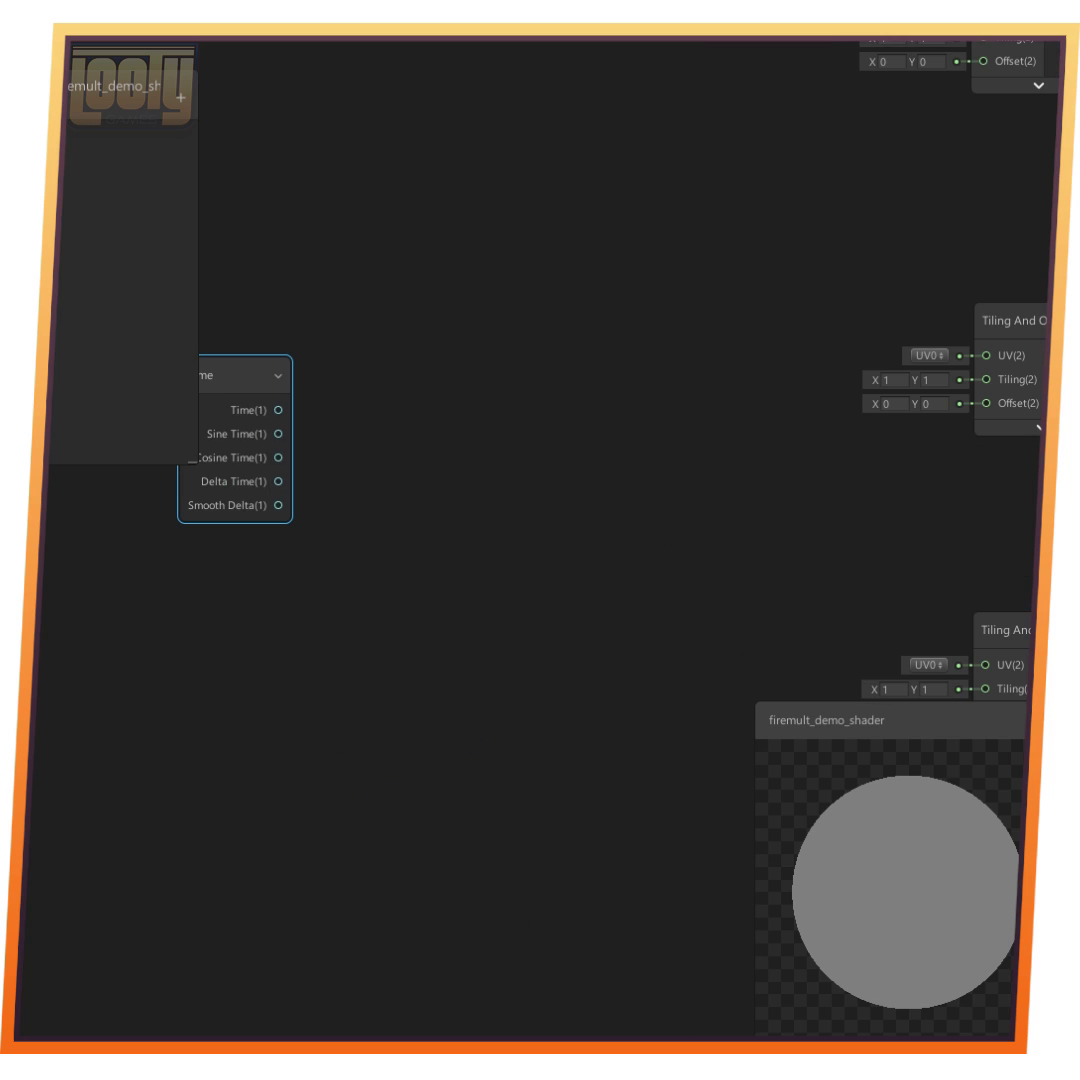
Add a Multiply node after Time, connect Time(1) to its A input and set B to -1
right_click(338, 362)
left_click(400, 376)
left_click(442, 472)
left_click_drag(520, 580, 250, 340)
left_click_drag(380, 383, 419, 431)
left_click_drag(298, 435, 390, 466)
left_click(335, 490)
type("-1")
Add a Vector 2 node, paste two copies, and line up one before each Tiling And Offset node
middle_click_drag(540, 300, 335, 454)
right_click(446, 195)
left_click(500, 208)
key("ctrl+v")
left_click_drag(530, 214, 538, 837)
key("ctrl+v")
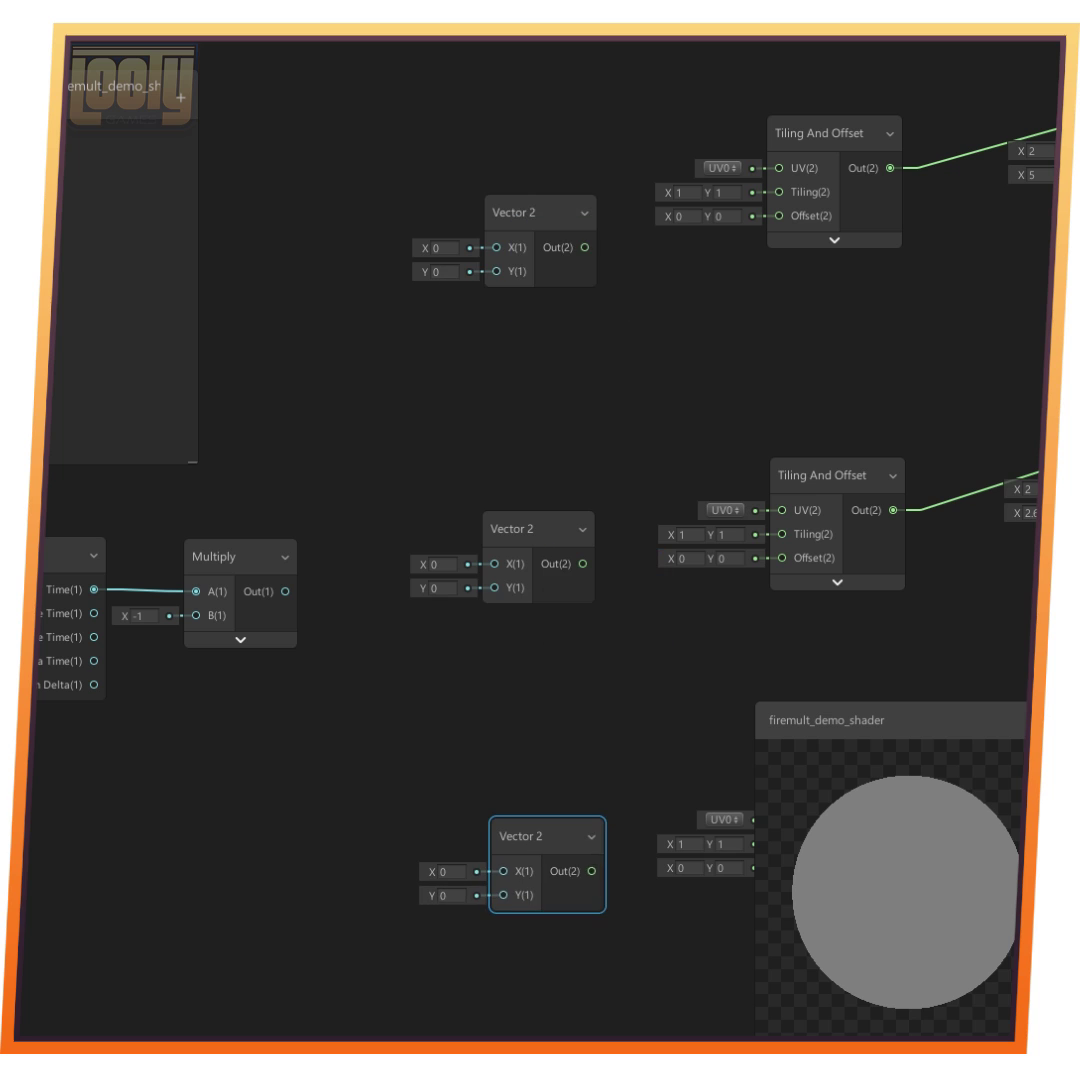
Connect each Vector 2 output to the Offset input of its matching Tiling And Offset node
middle_click_drag(560, 700, 546, 715)
left_click_drag(569, 579, 768, 573)
left_click_drag(571, 262, 765, 231)
left_click(430, 287)
left_click_drag(578, 886, 765, 883)
Add a Multiply node between the negated time and the Vector 2 nodes, and duplicate it twice to give each Vector 2 its own
middle_click_drag(420, 790, 650, 764)
mouse_move(523, 771)
left_mouse_down()
mouse_move(405, 620)
mouse_move(285, 590)
left_mouse_up()
left_click_drag(440, 546, 293, 547)
key("space")
type("mul")
key("Return")
left_click(534, 641)
left_click_drag(480, 552, 490, 751)
key("ctrl+d")
key("ctrl+d")
left_click_drag(354, 581, 456, 810)
Connect the new Multiply outputs to the Y inputs of the Vector 2 nodes and enter 10 as a multiplier
middle_click_drag(600, 620, 481, 689)
left_click_drag(426, 461, 594, 330)
left_click(285, 461)
type("10")
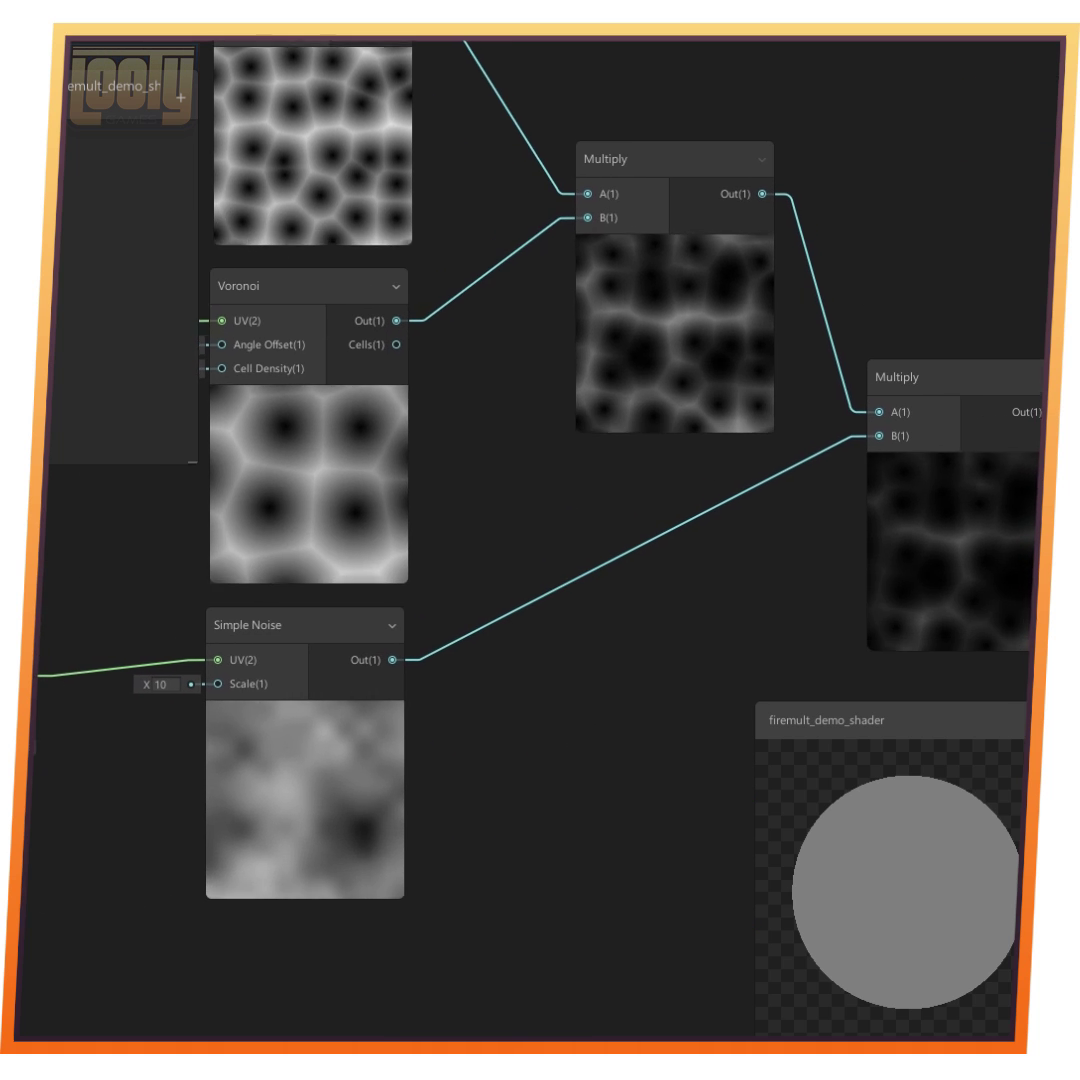
middle_click_drag(450, 500, 834, 474)
middle_click_drag(500, 500, 803, 517)
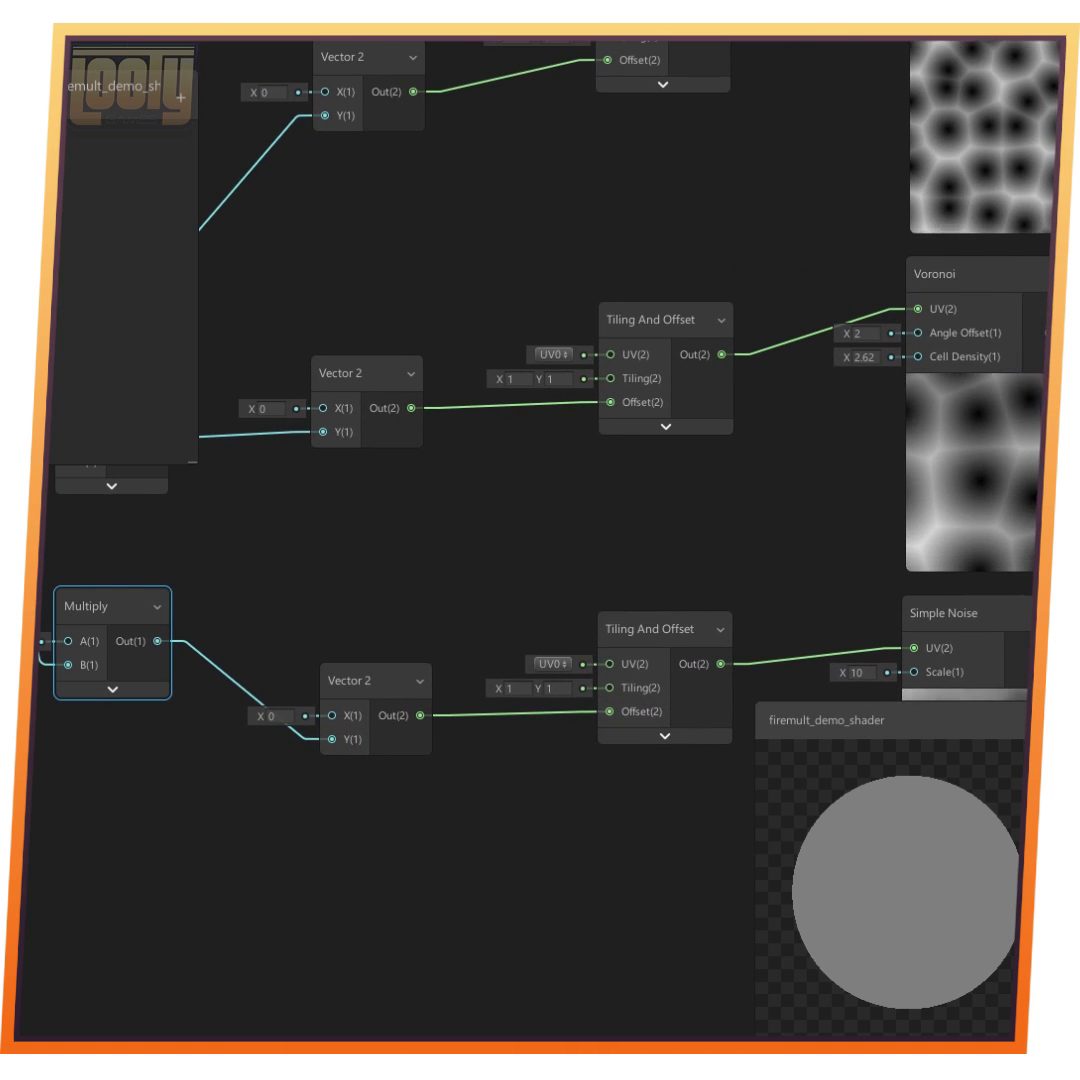
middle_click_drag(450, 500, 728, 608)
middle_click_drag(500, 500, 548, 501)
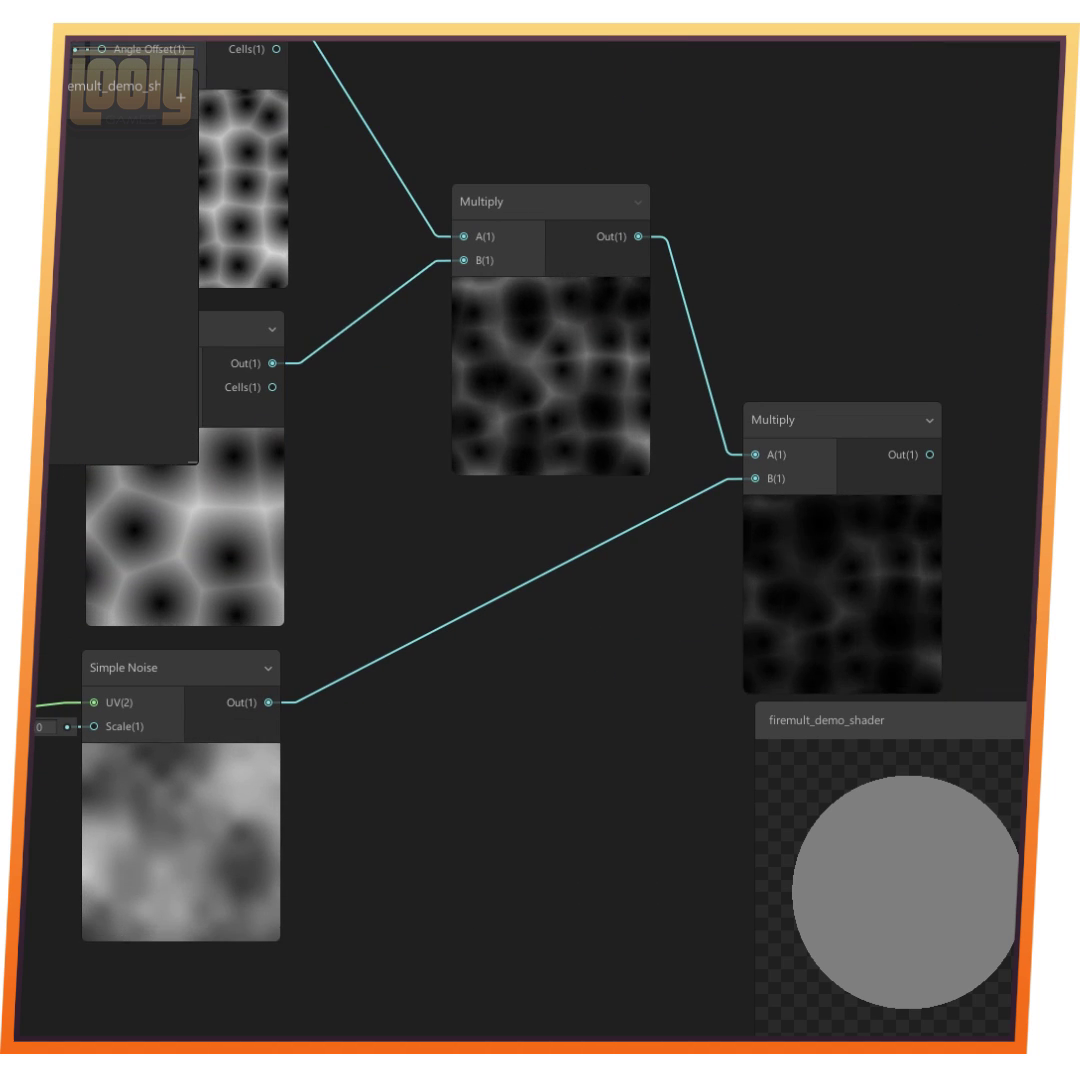
middle_click_drag(150, 631, 950, 449)
middle_click_drag(450, 400, 676, 453)
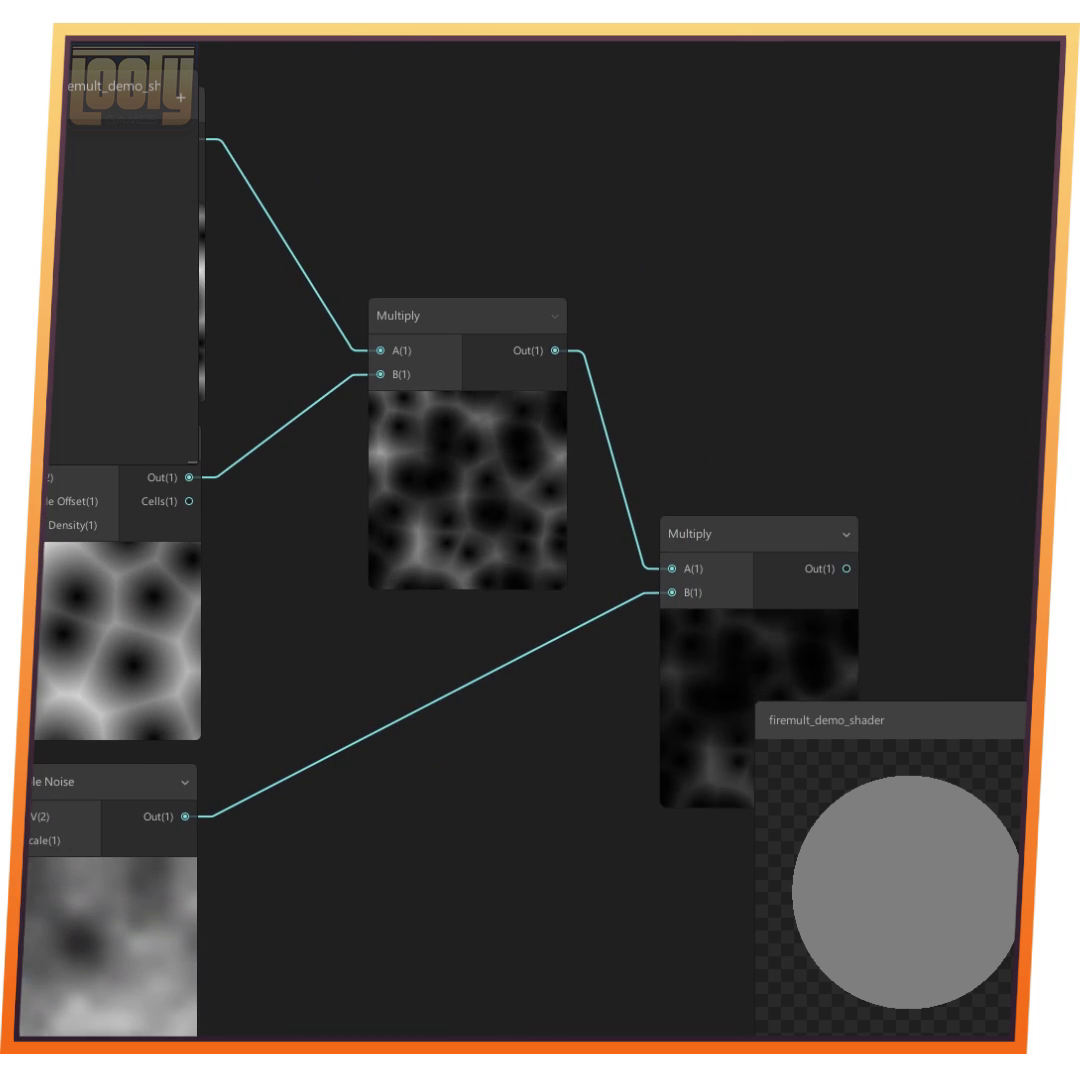
Add a Sample Texture 2D node between the last Multiply and the Unlit Master
middle_click_drag(640, 540, 427, 376)
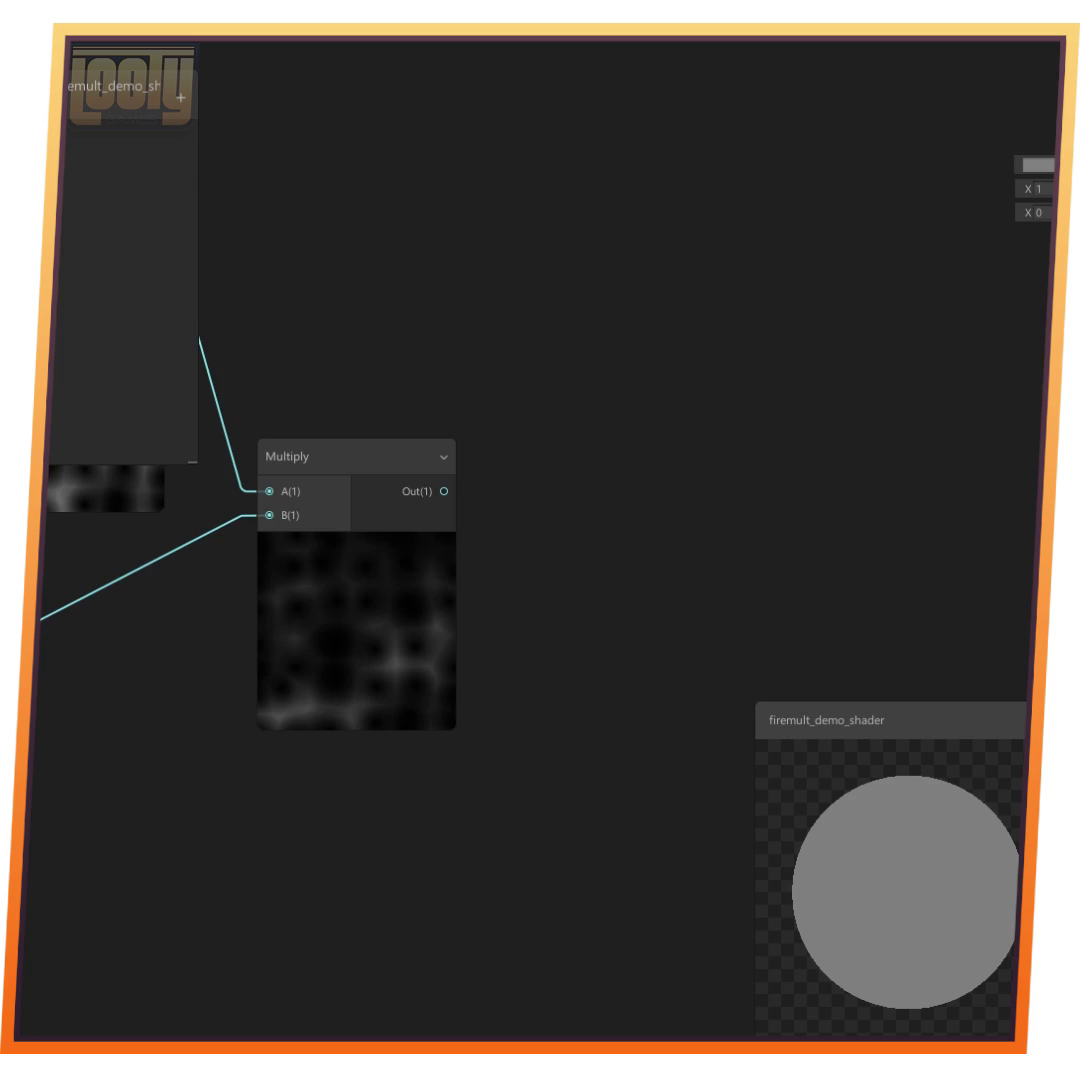
middle_click_drag(679, 340, 371, 388)
right_click(371, 388)
left_click(425, 402)
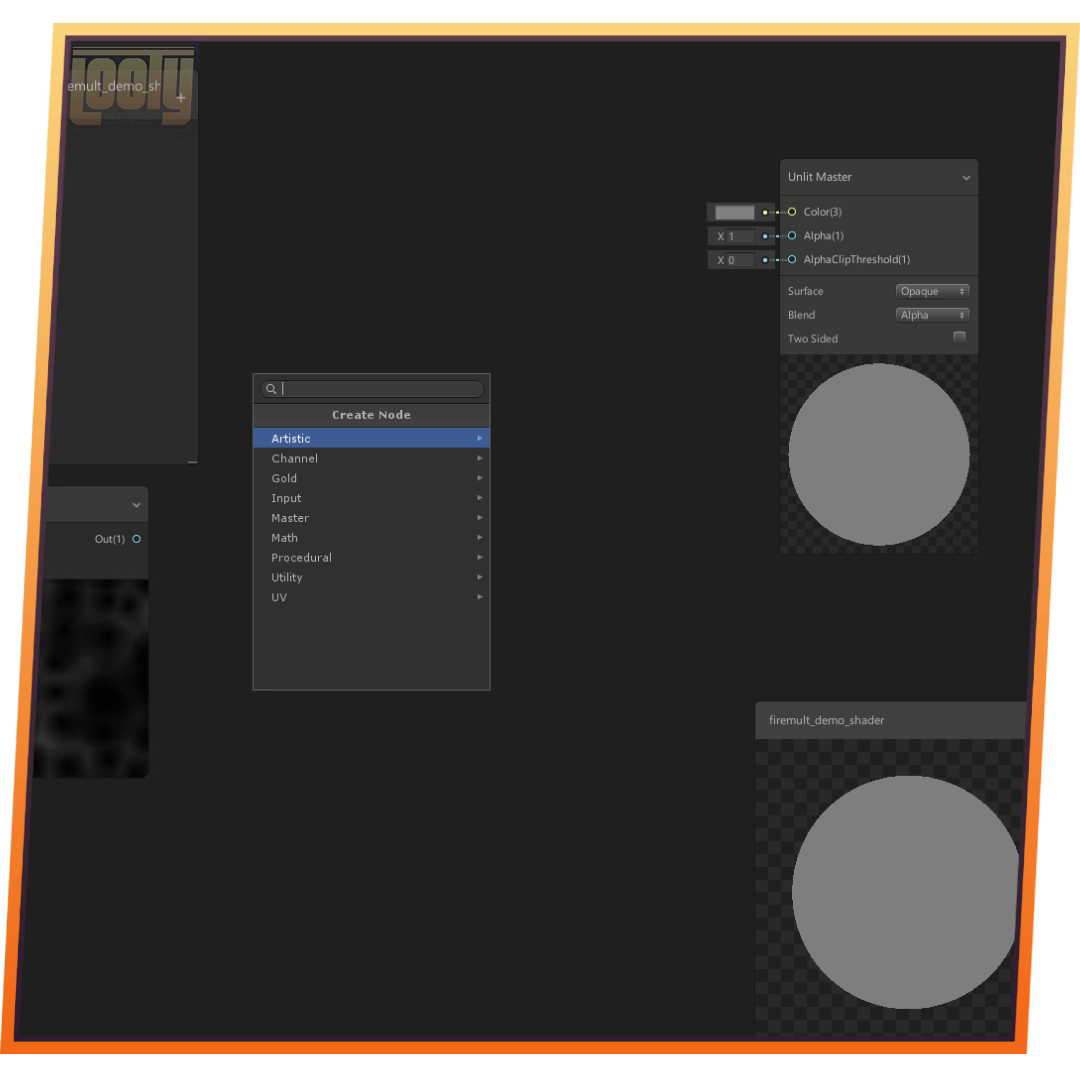
type("2d")
key("Down")
key("Up")
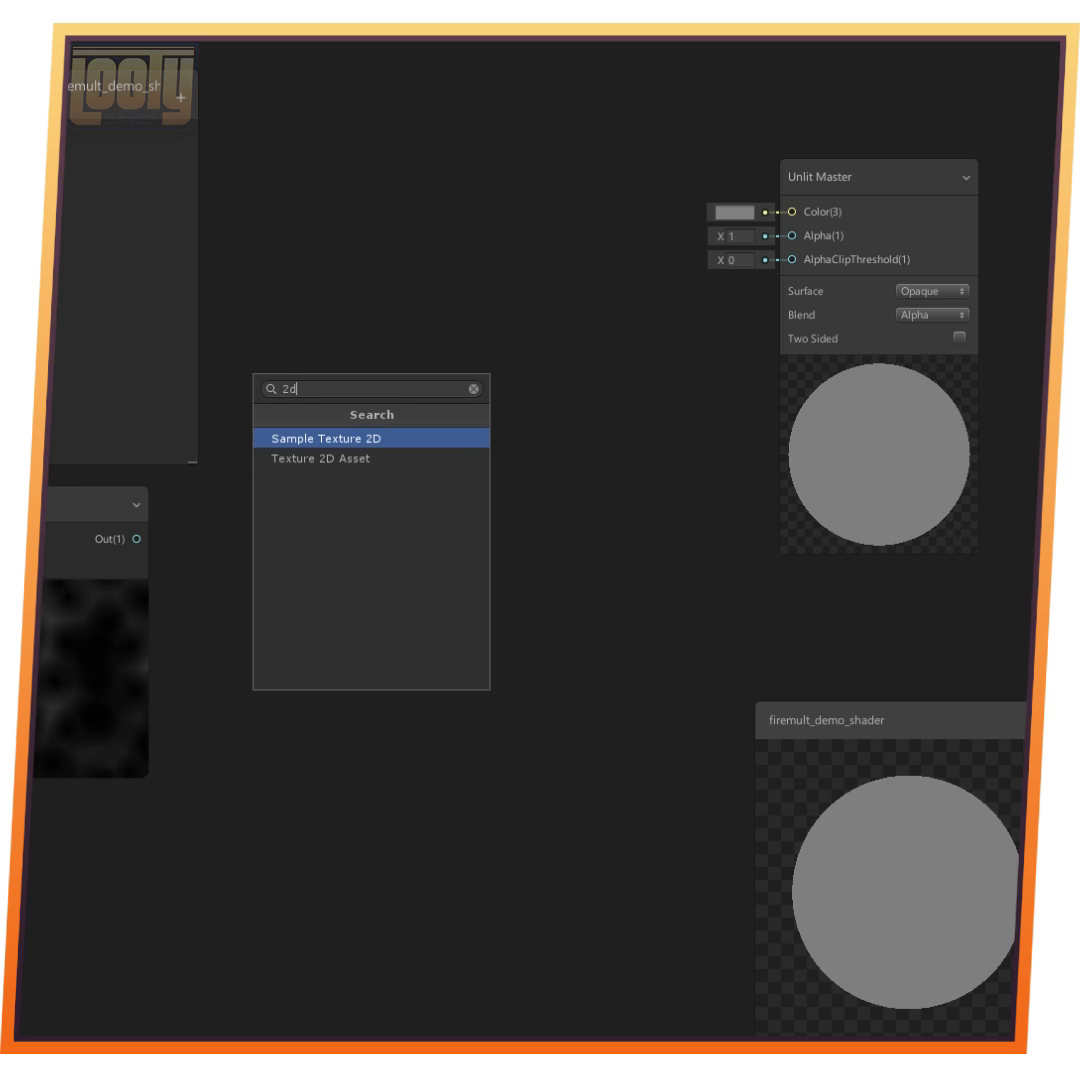
key("Down")
key("Up")
key("Return")
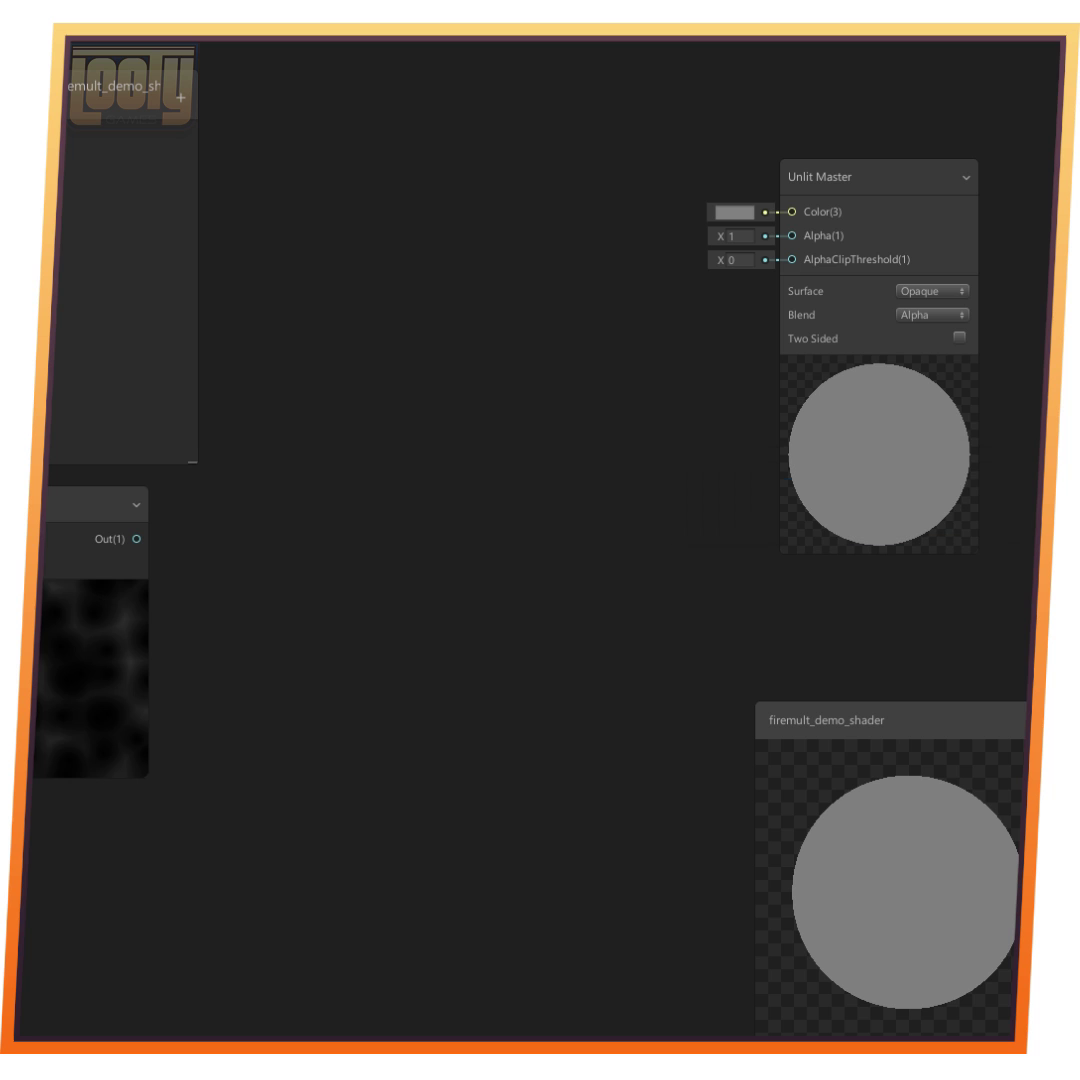
left_click_drag(440, 410, 403, 286)
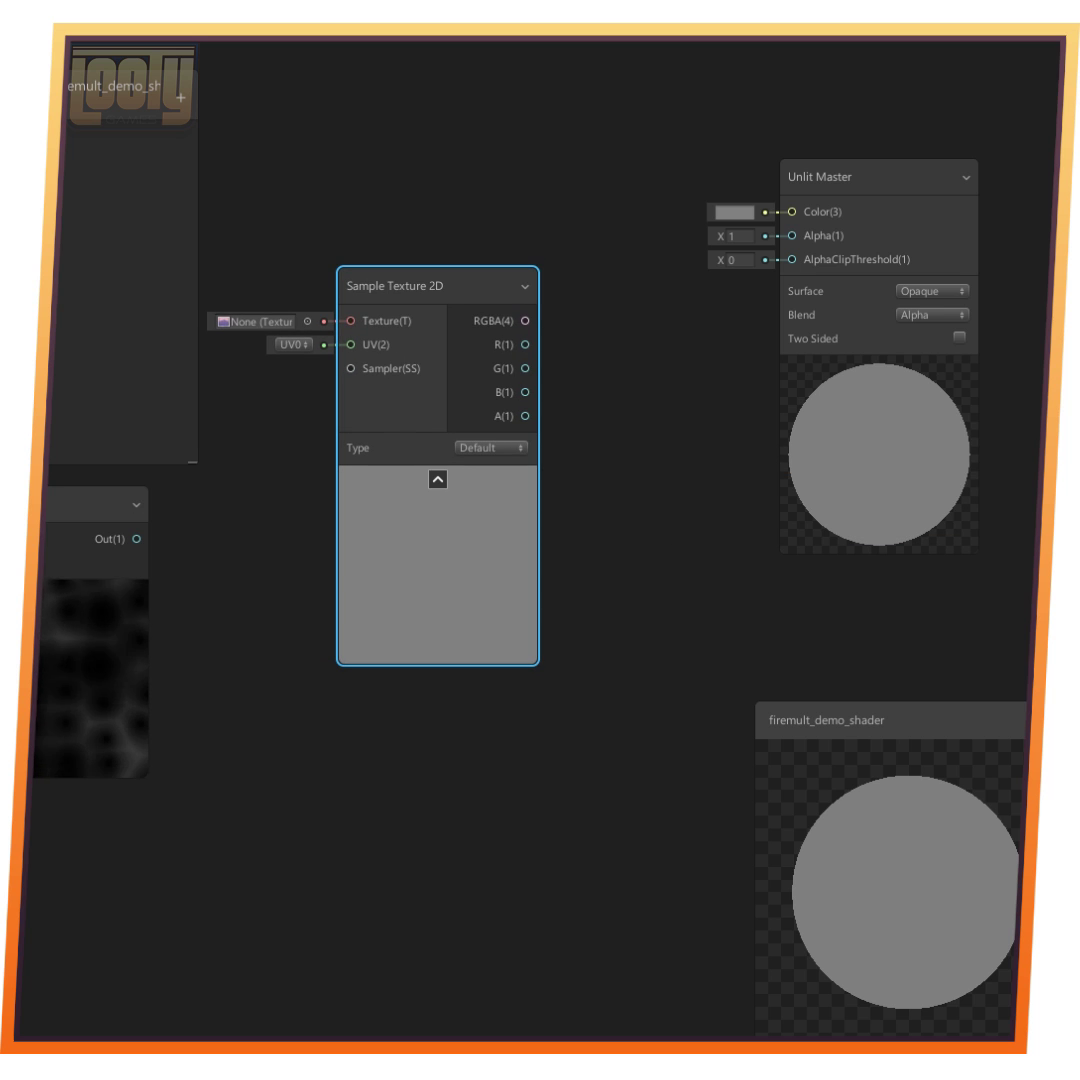
Assign the firemask_tex texture to Sample Texture 2D and connect the last Multiply's output to its UV input
left_click_drag(256, 322, 256, 322)
middle_click_drag(437, 490, 663, 527)
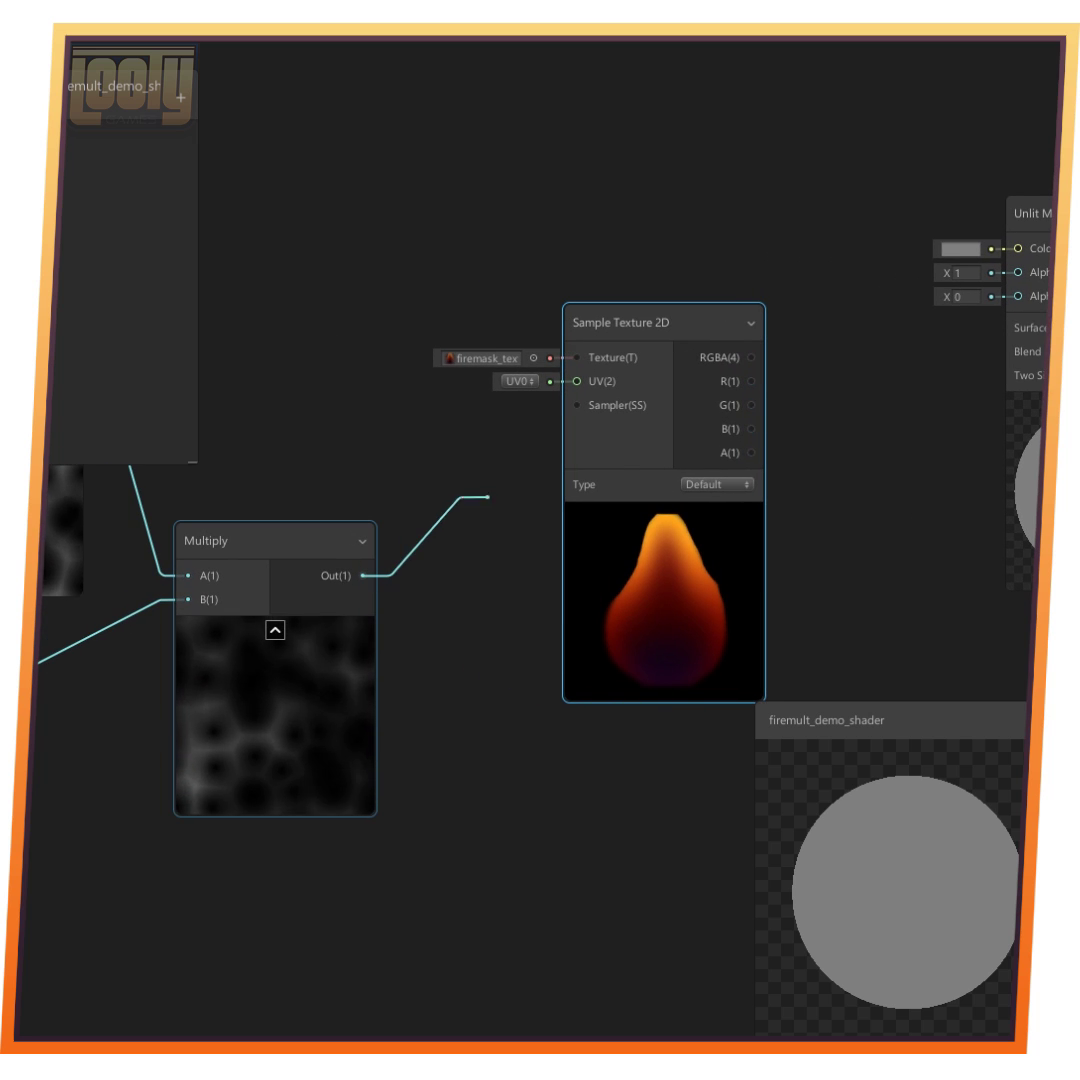
left_click_drag(577, 381, 577, 381)
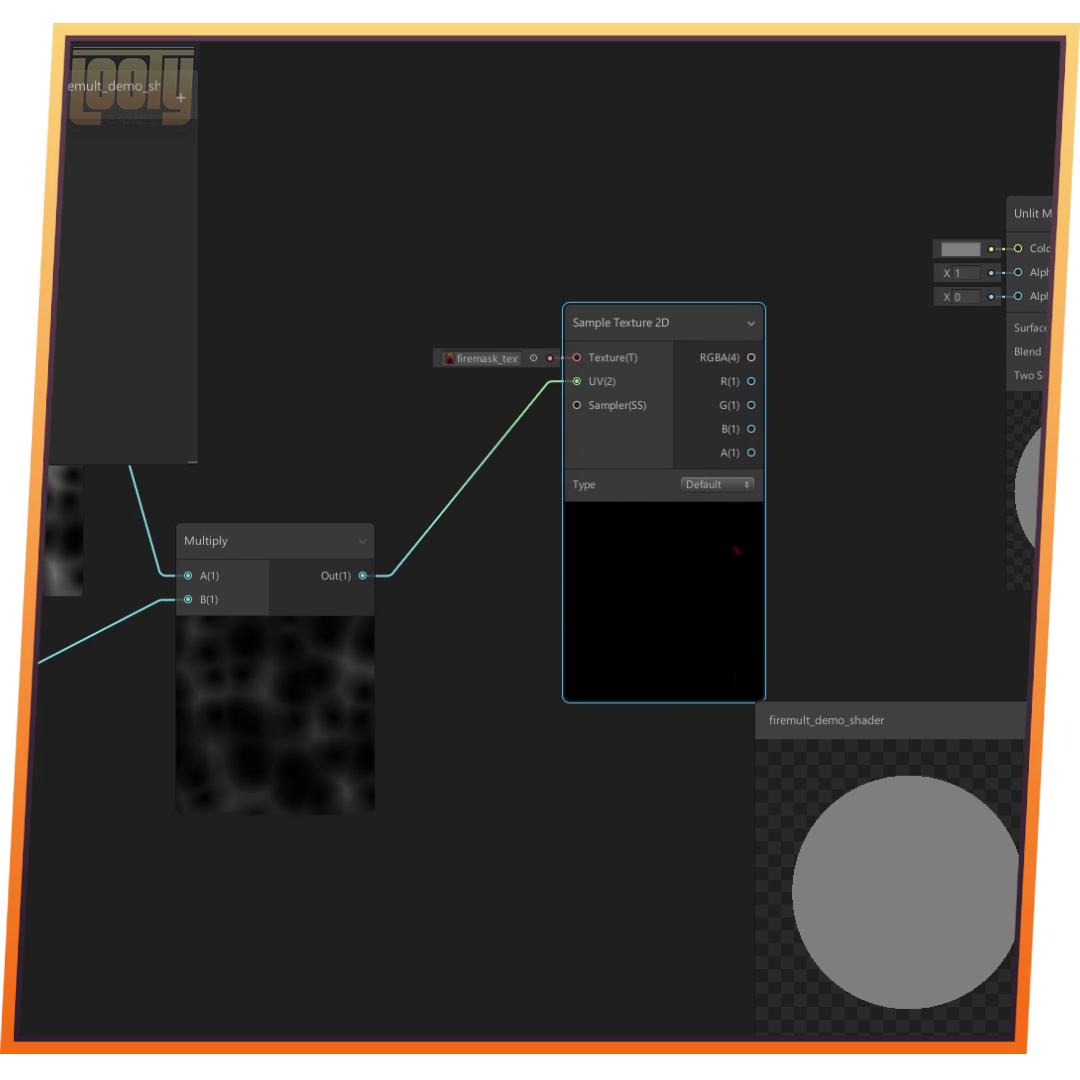
middle_click_drag(600, 600, 505, 591)
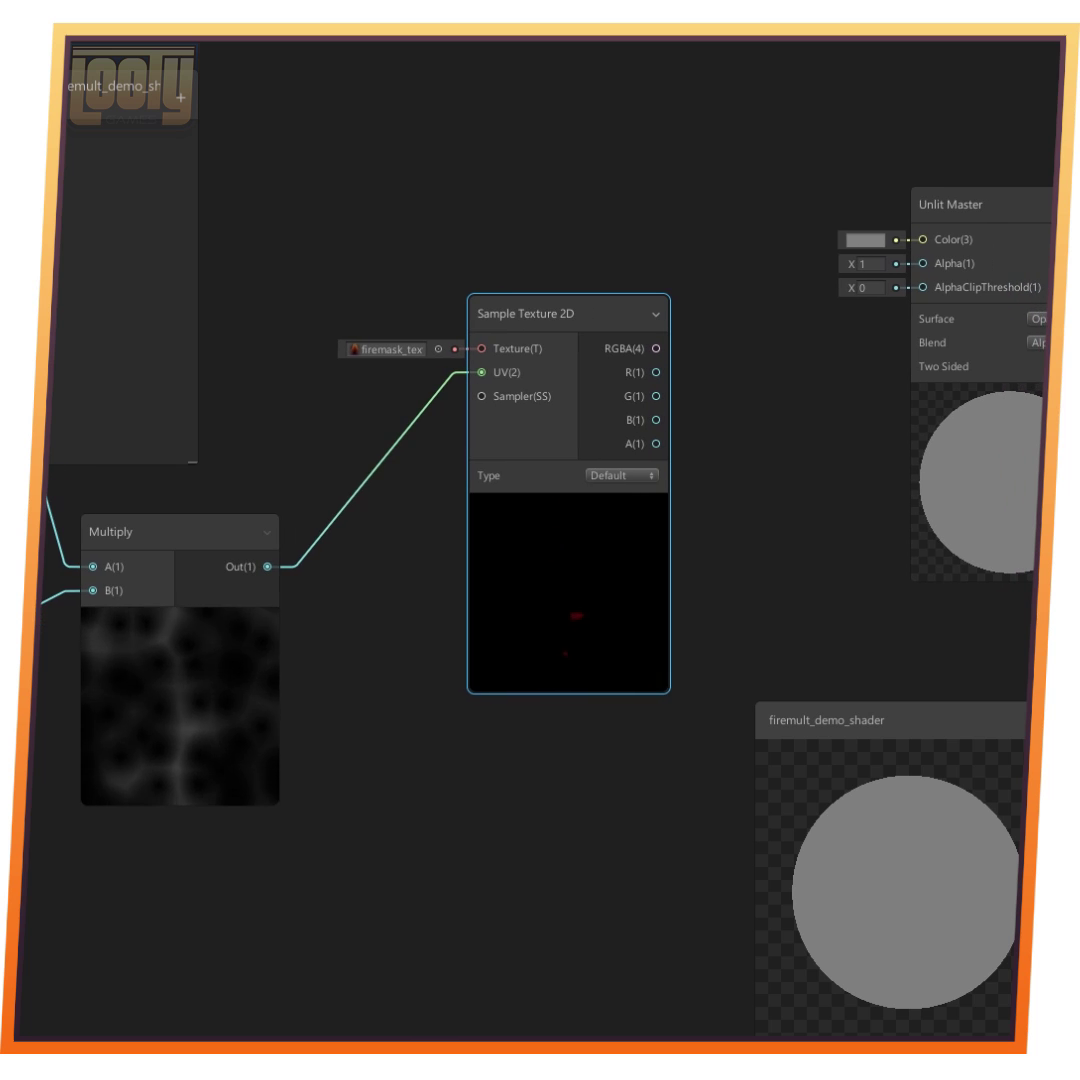
left_click(376, 469)
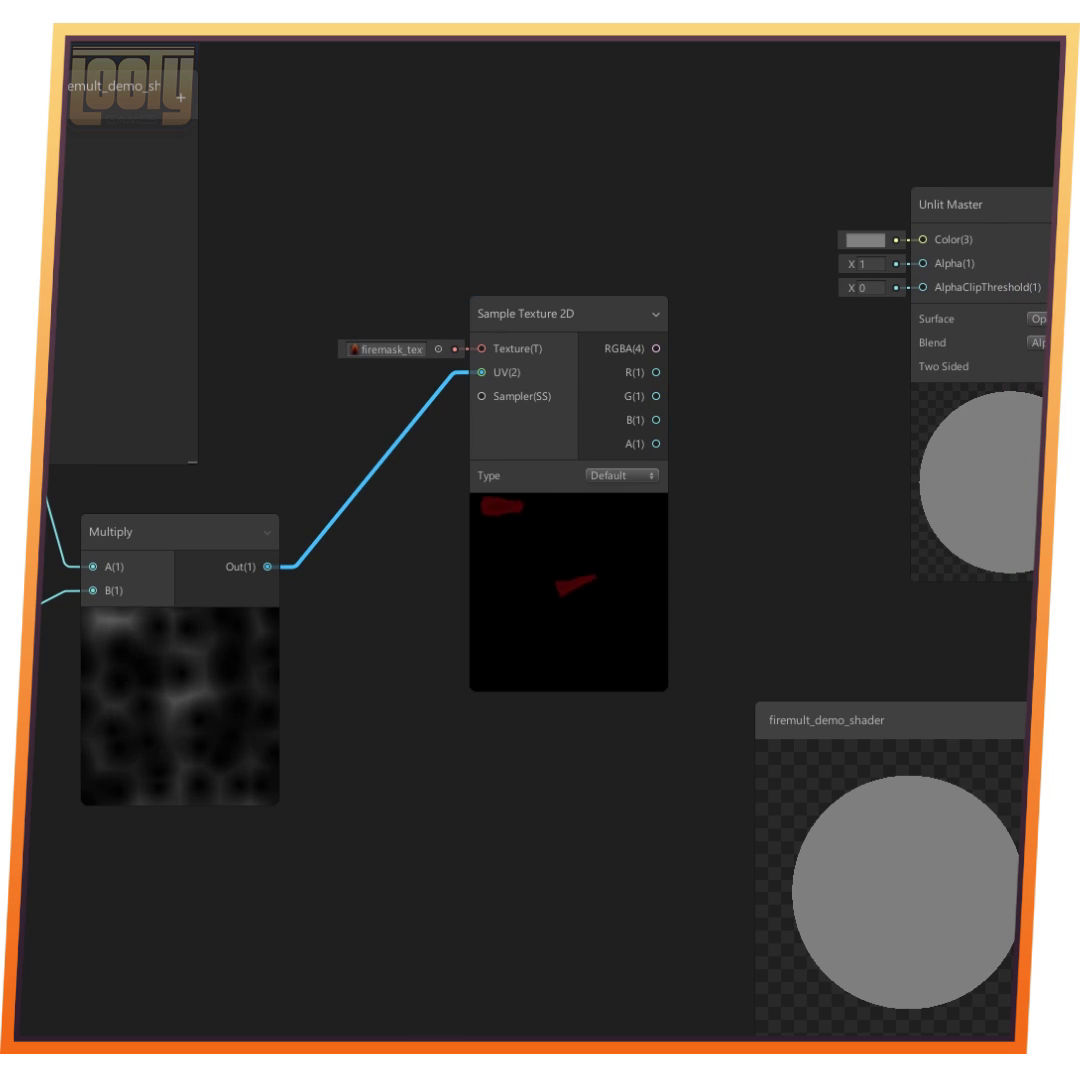
Space out the Unlit Master and Sample Texture 2D nodes
middle_click_drag(600, 600, 216, 642)
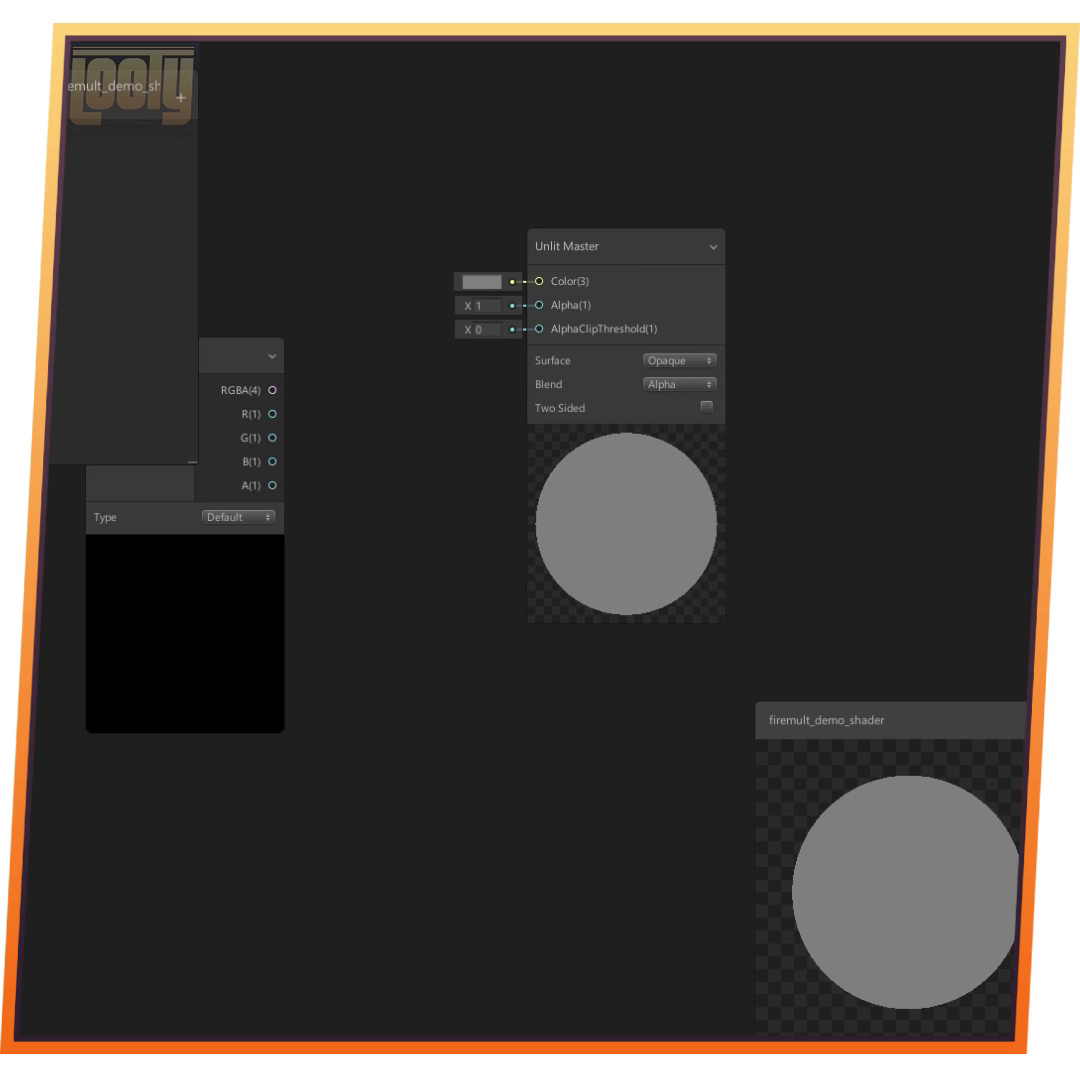
left_click_drag(600, 246, 893, 273)
left_click_drag(180, 356, 362, 334)
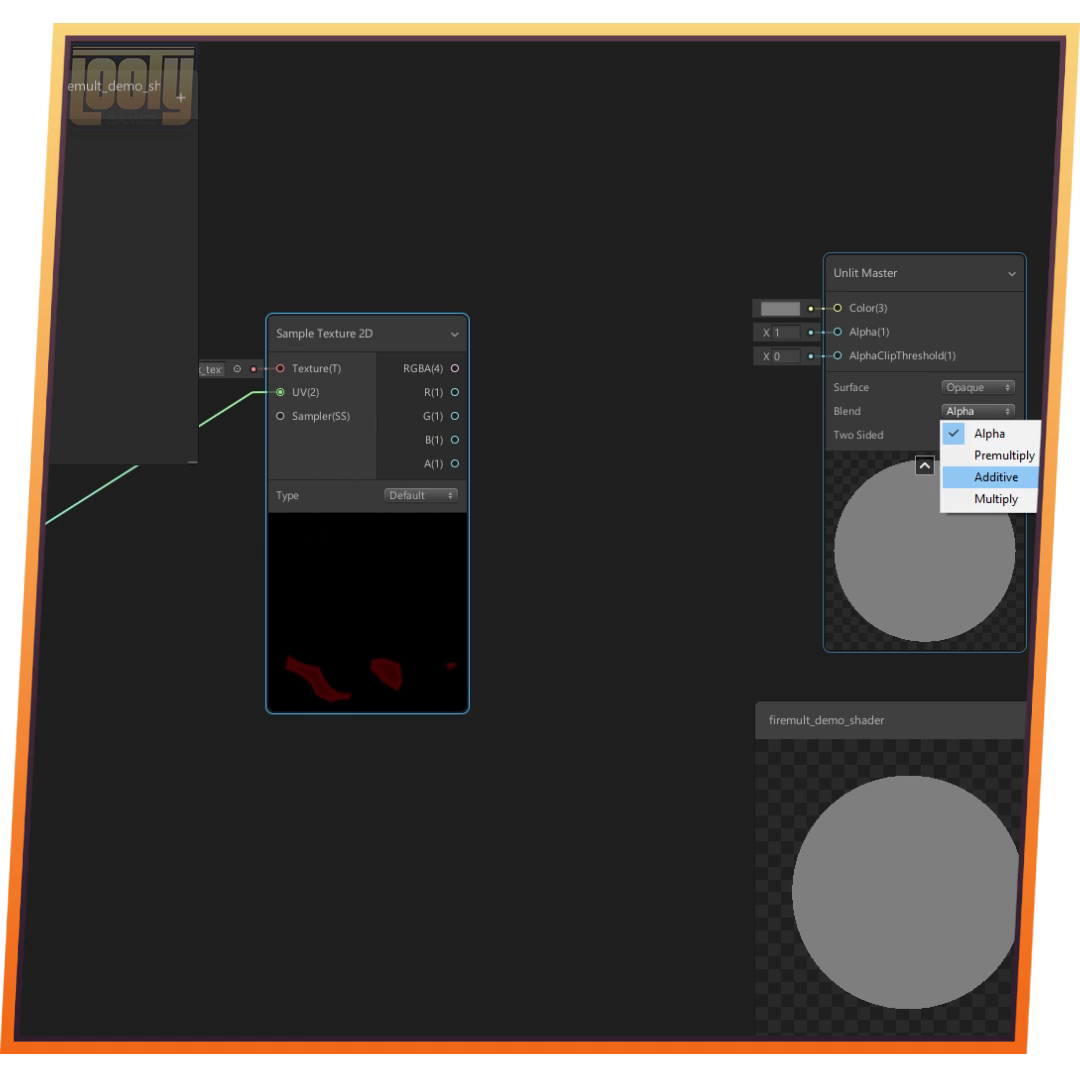
Set the Unlit Master's Blend to Additive and its Surface to Transparent
left_click(996, 477)
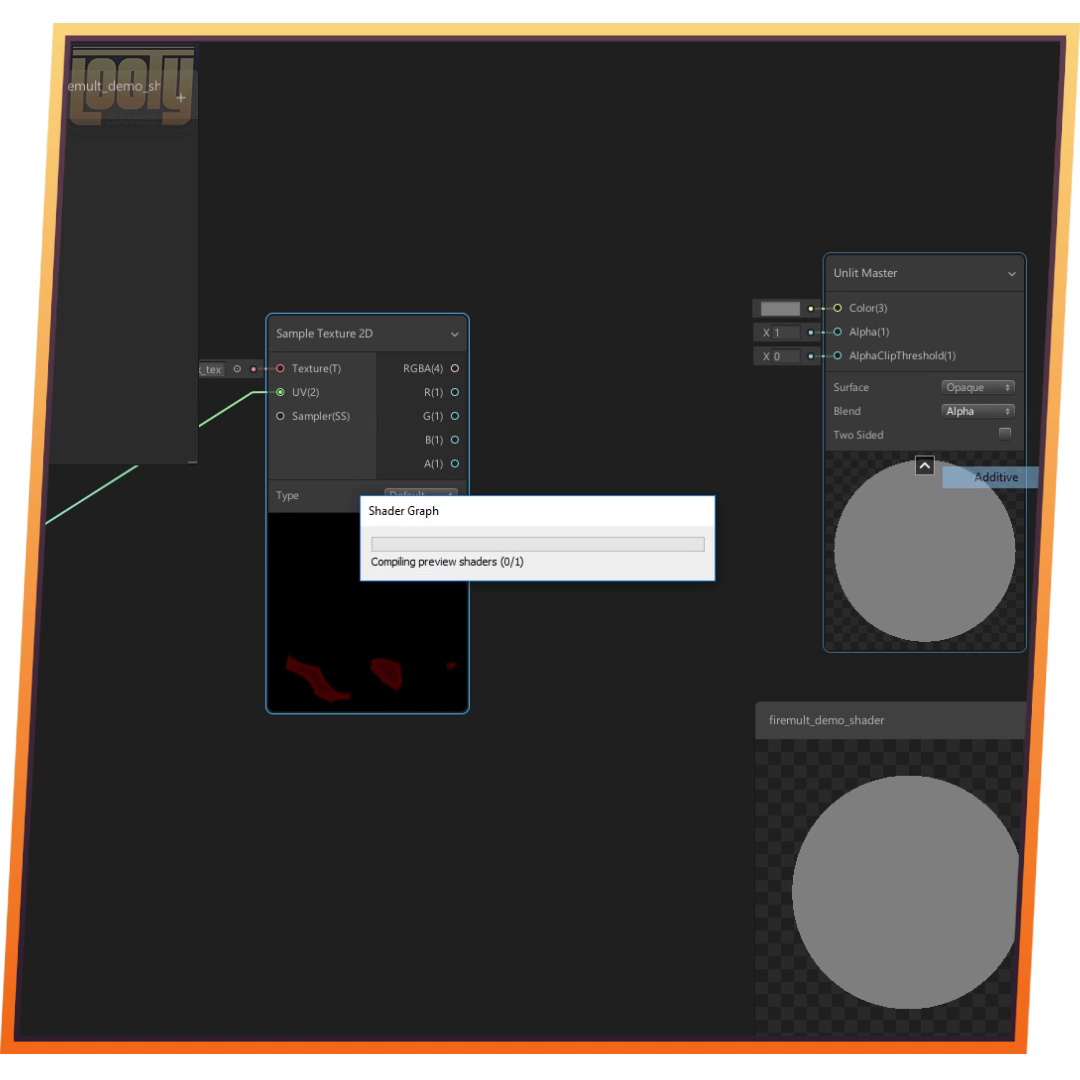
left_click(978, 388)
left_click(1005, 431)
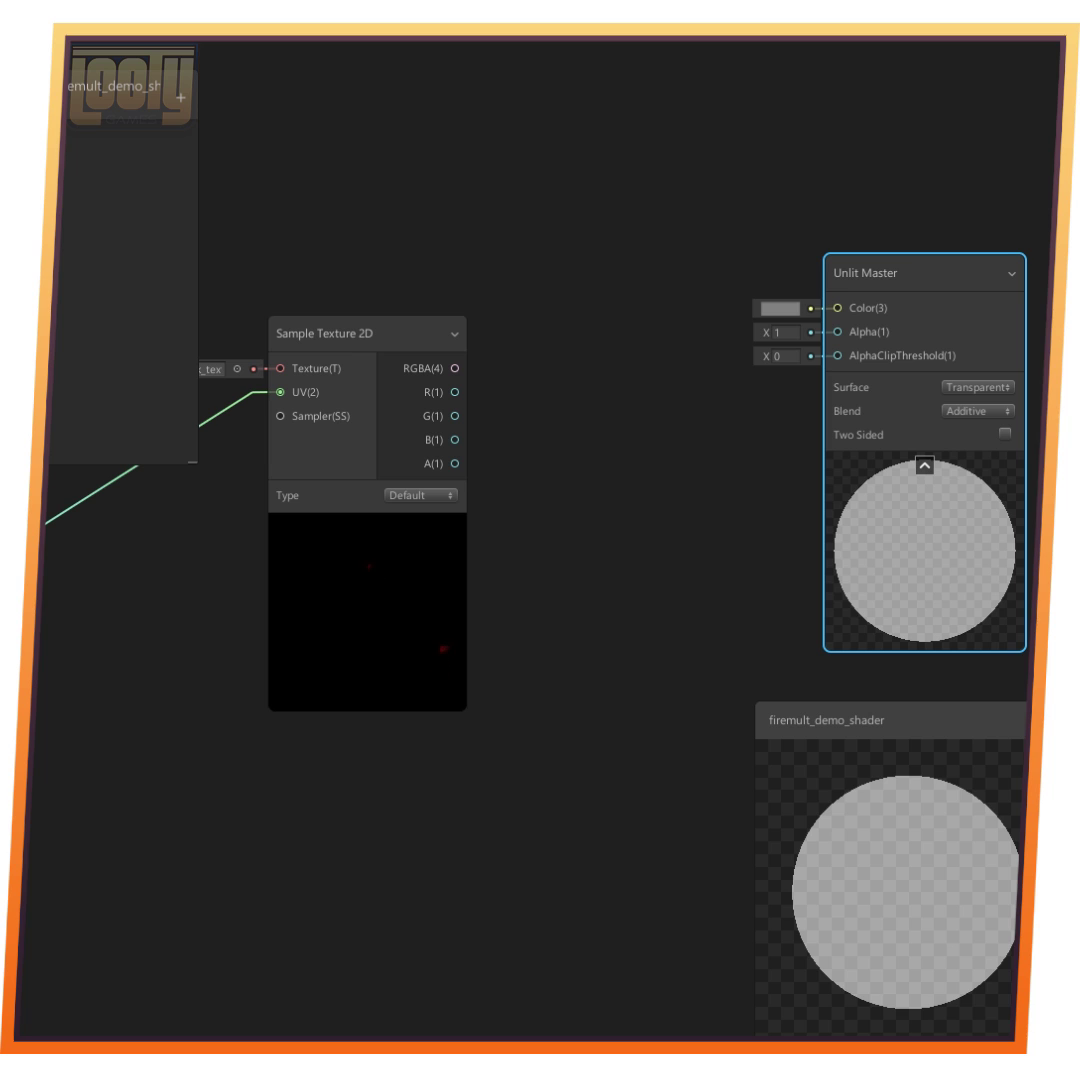
Change the main preview mesh to Quad
right_click(892, 563)
right_click(792, 904)
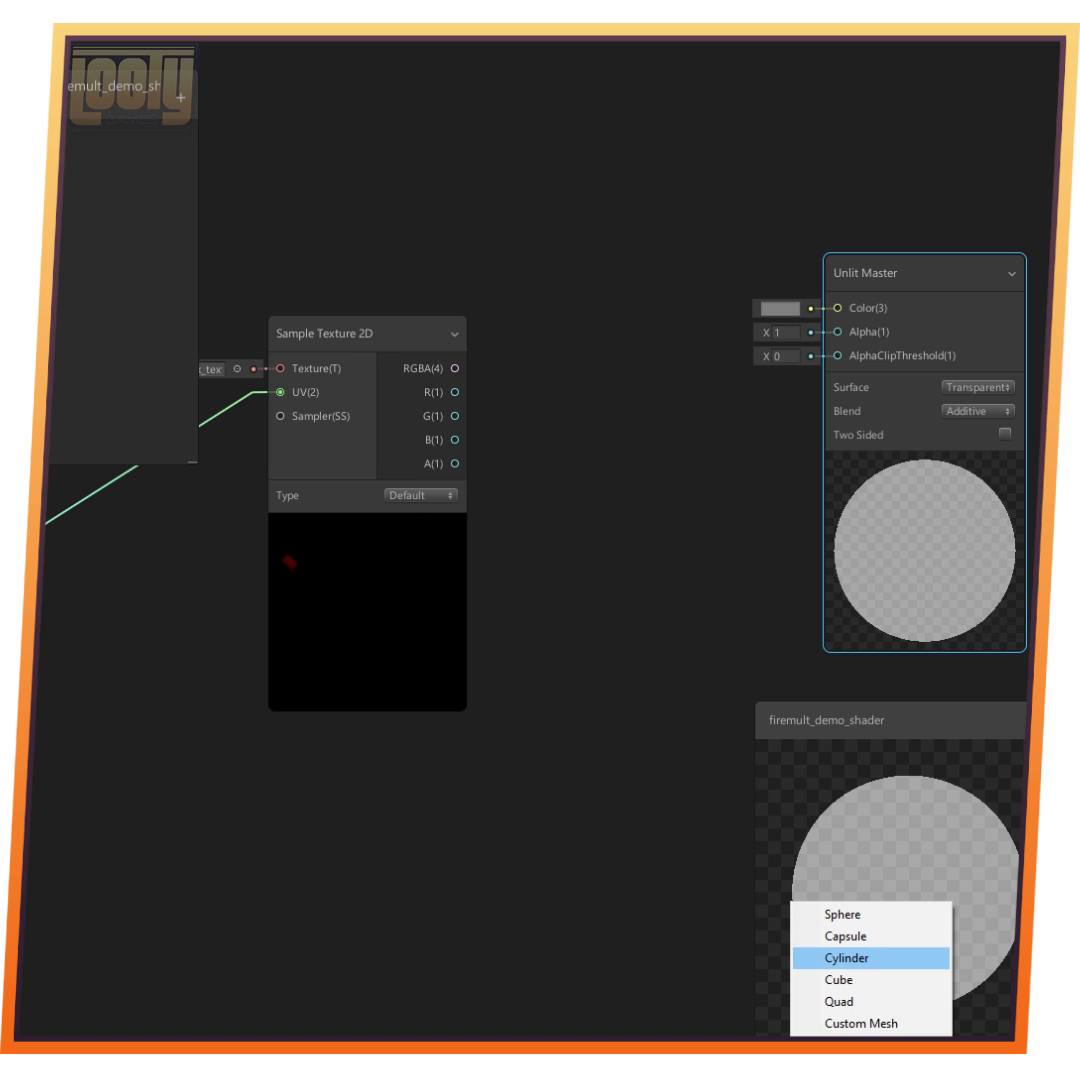
left_click(840, 1001)
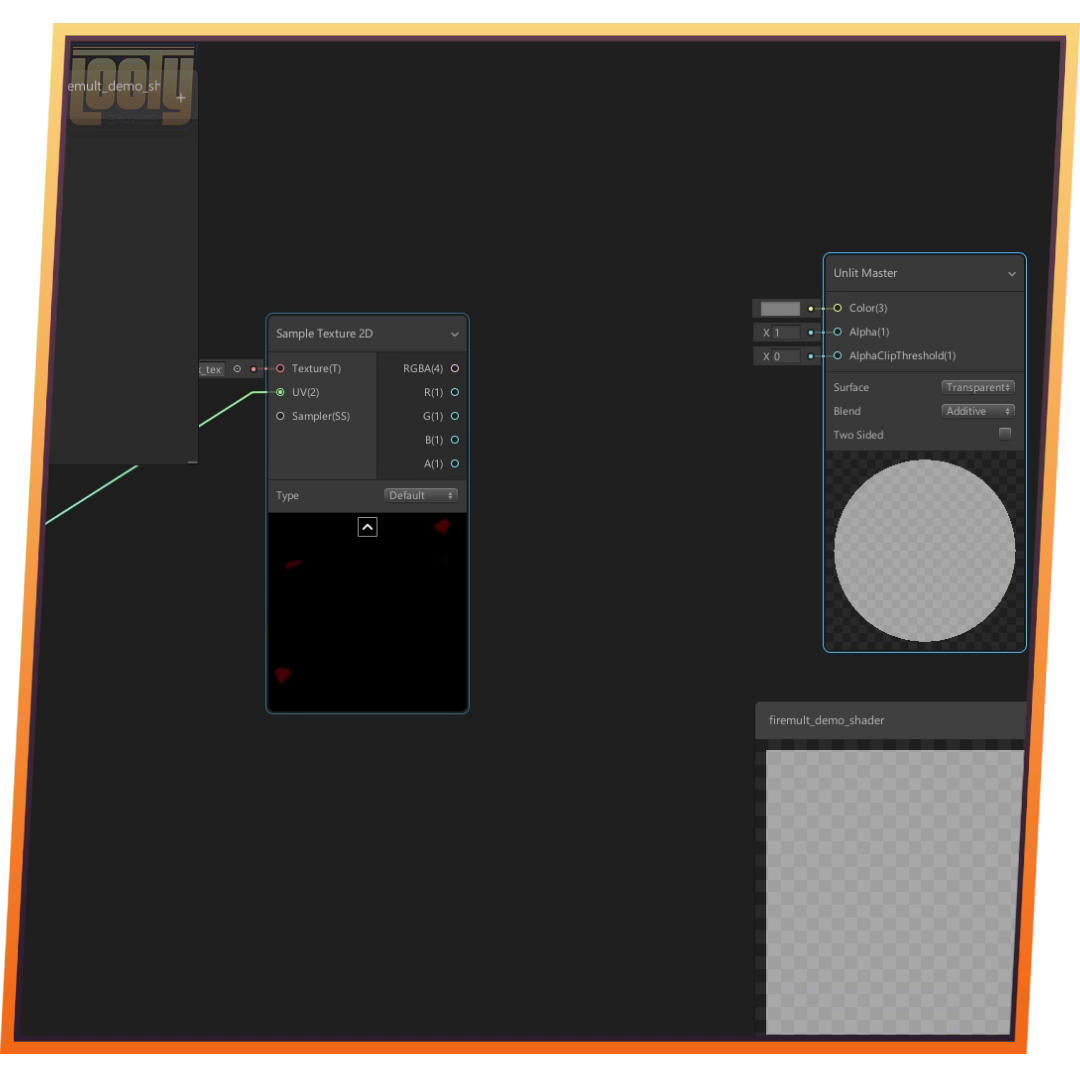
Connect Sample Texture 2D's RGBA output to Color and its A output to Alpha on the Unlit Master
left_click_drag(860, 316, 837, 331)
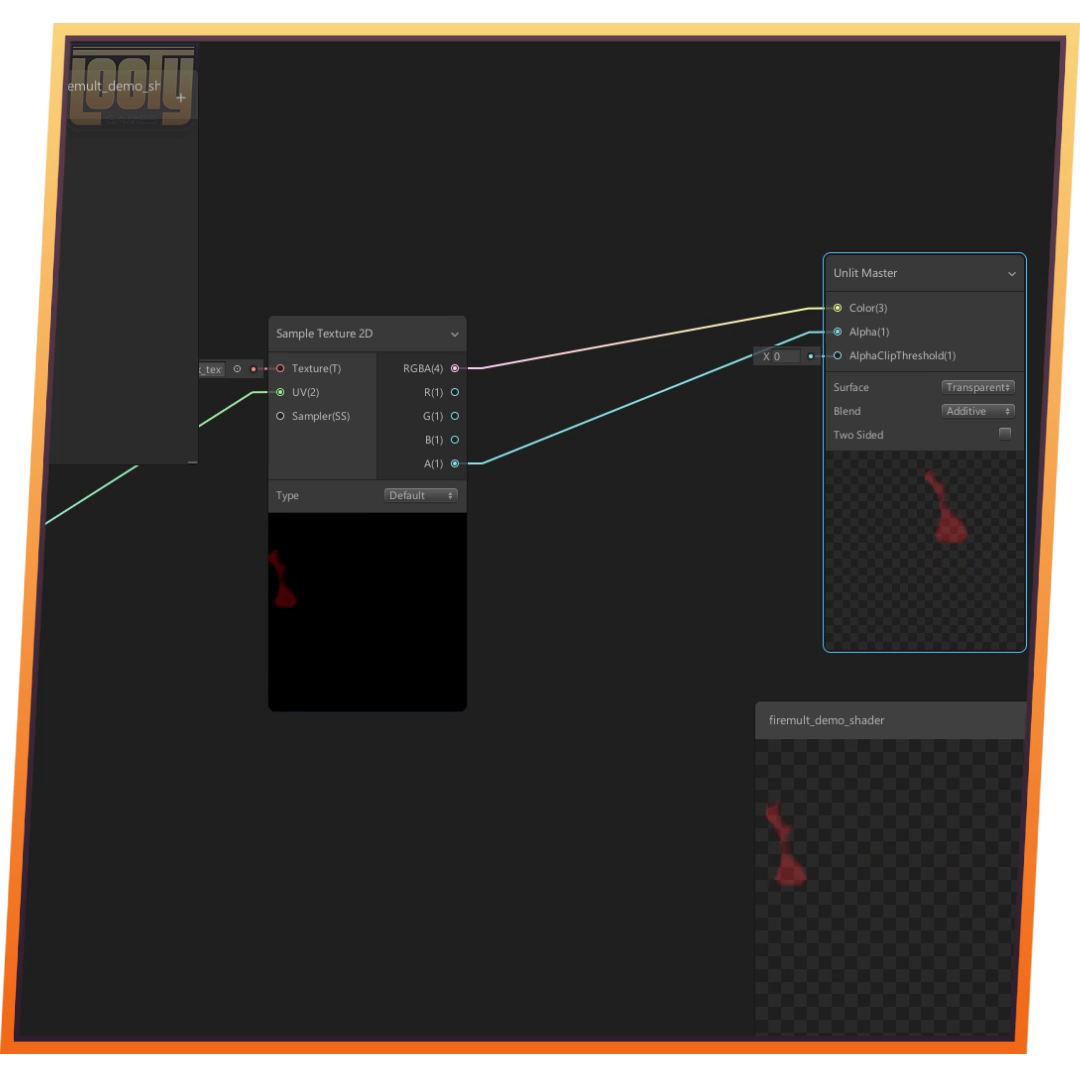
middle_click_drag(680, 550, 490, 528)
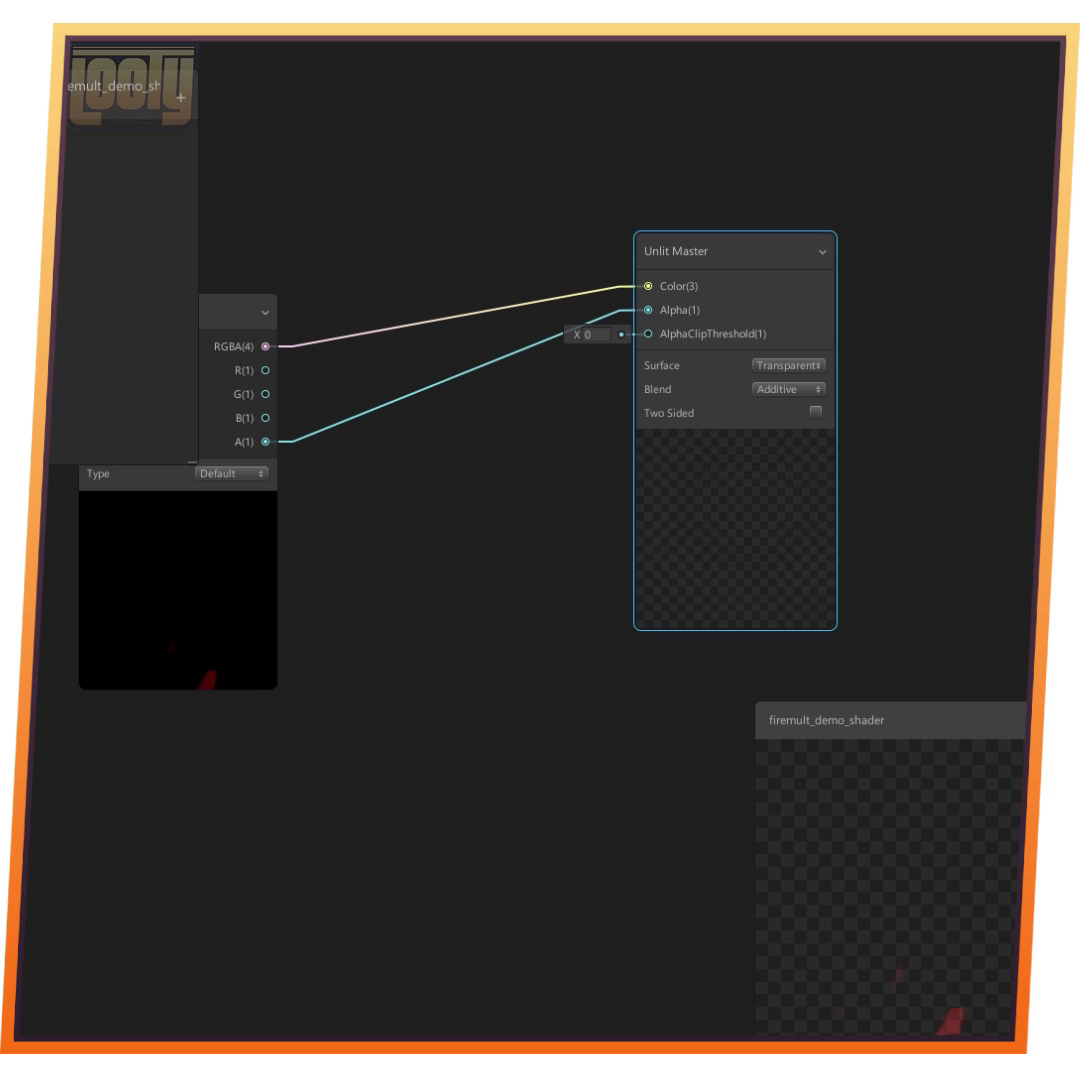
Try Opaque as the Unlit Master's Surface and switch it back to Transparent
left_click(805, 388)
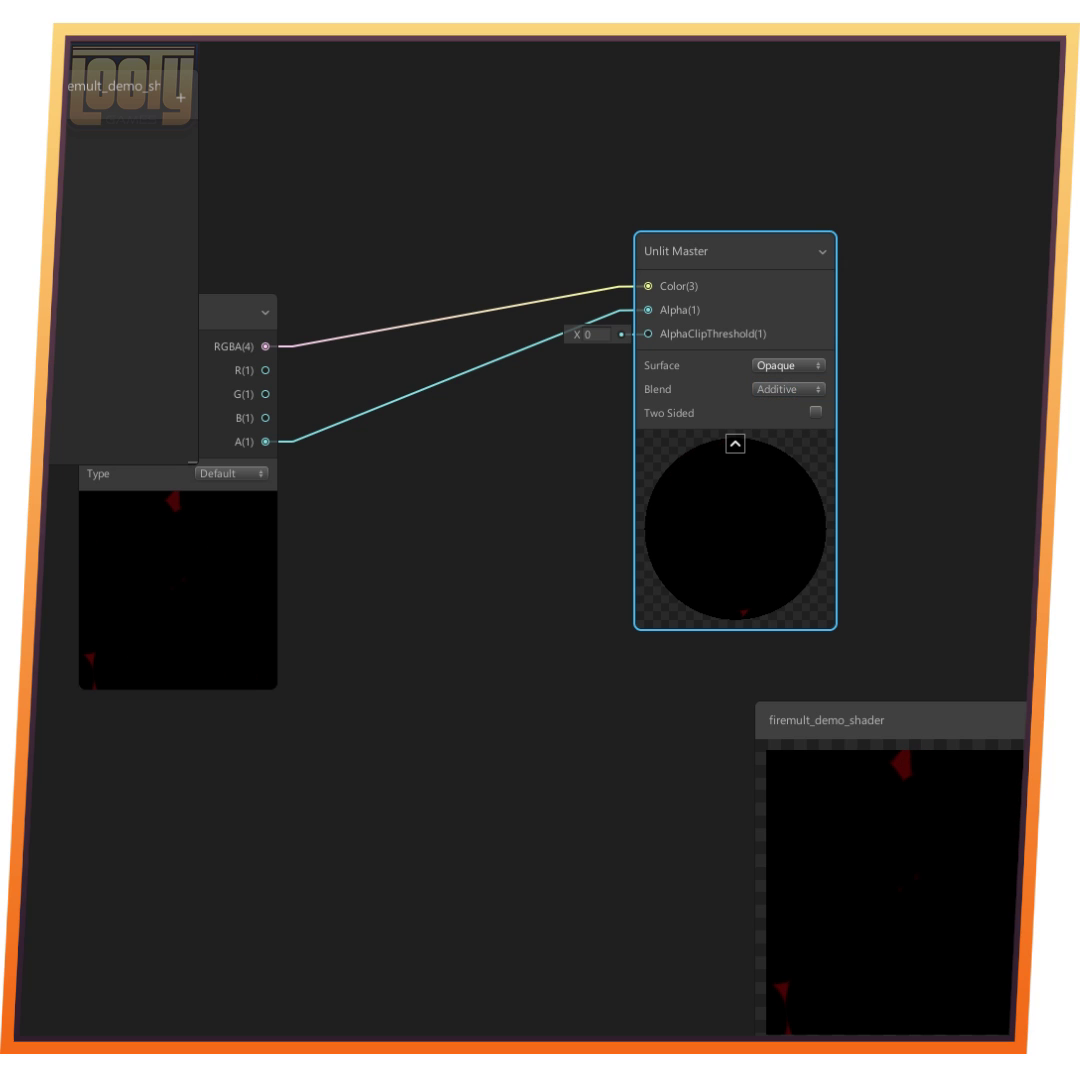
left_click(815, 409)
left_click(810, 455)
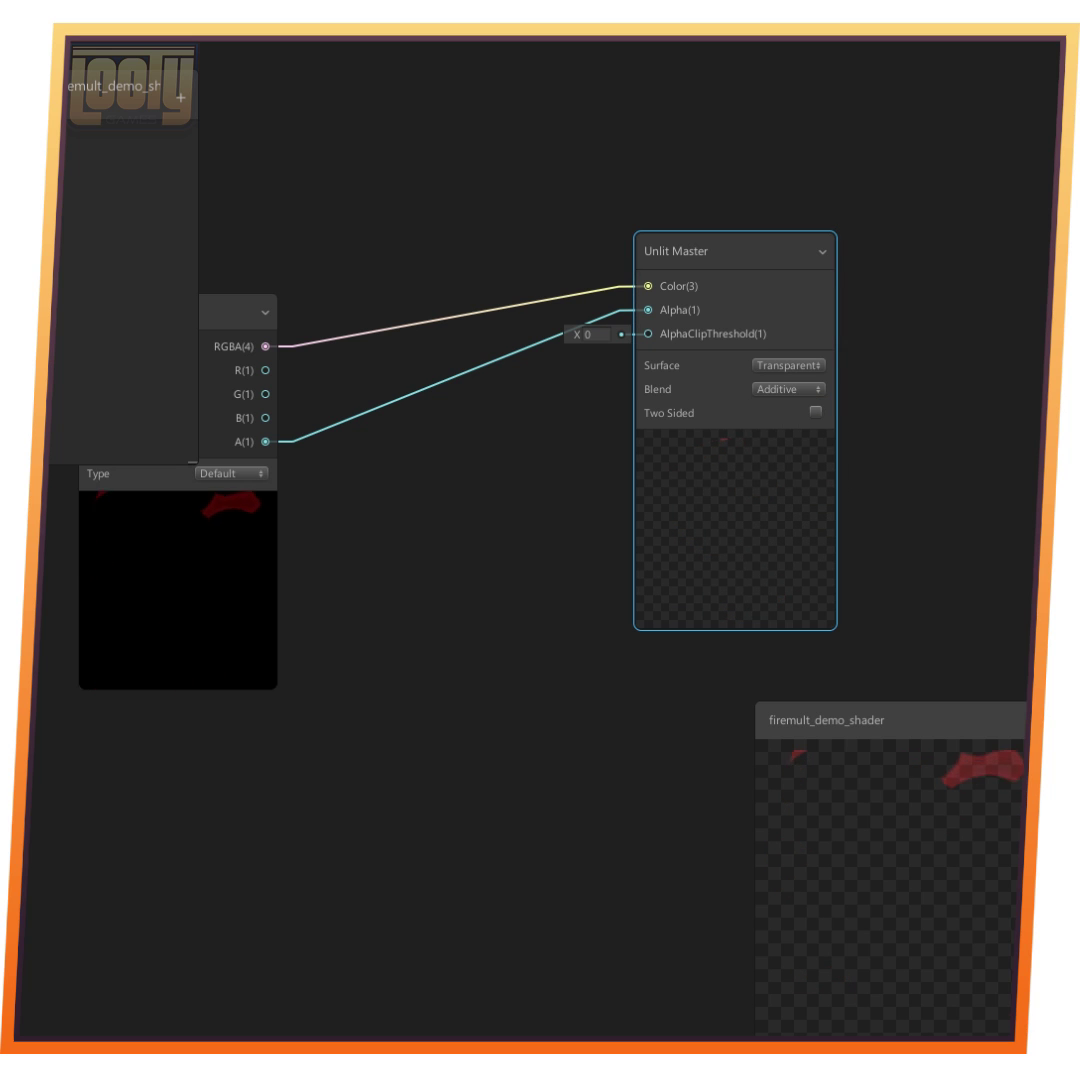
Insert an Add node between the last Multiply and Sample Texture 2D, linking Multiply to A and the Add output to UV
middle_click_drag(330, 540, 1011, 511)
middle_click_drag(560, 620, 638, 609)
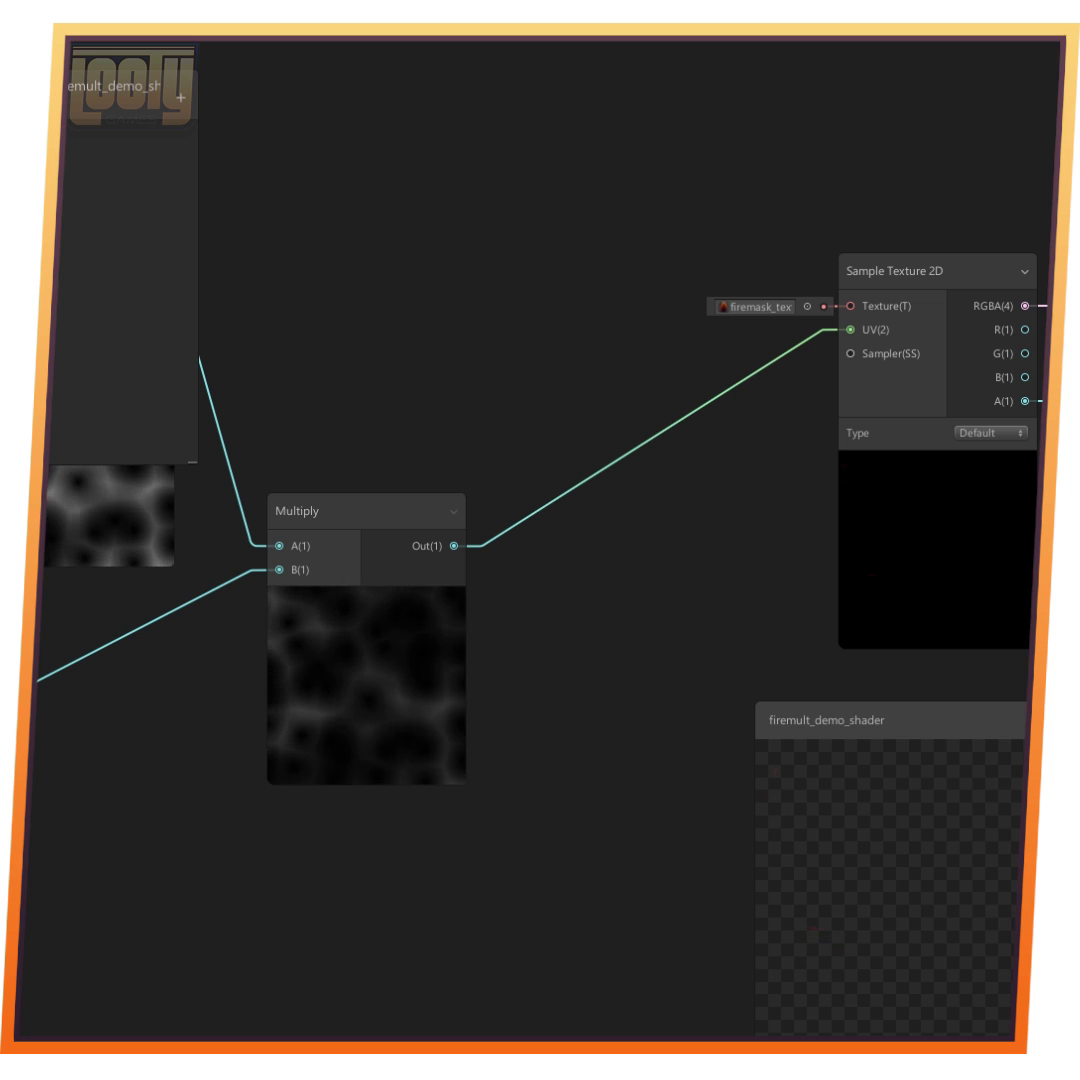
middle_click_drag(620, 600, 535, 635)
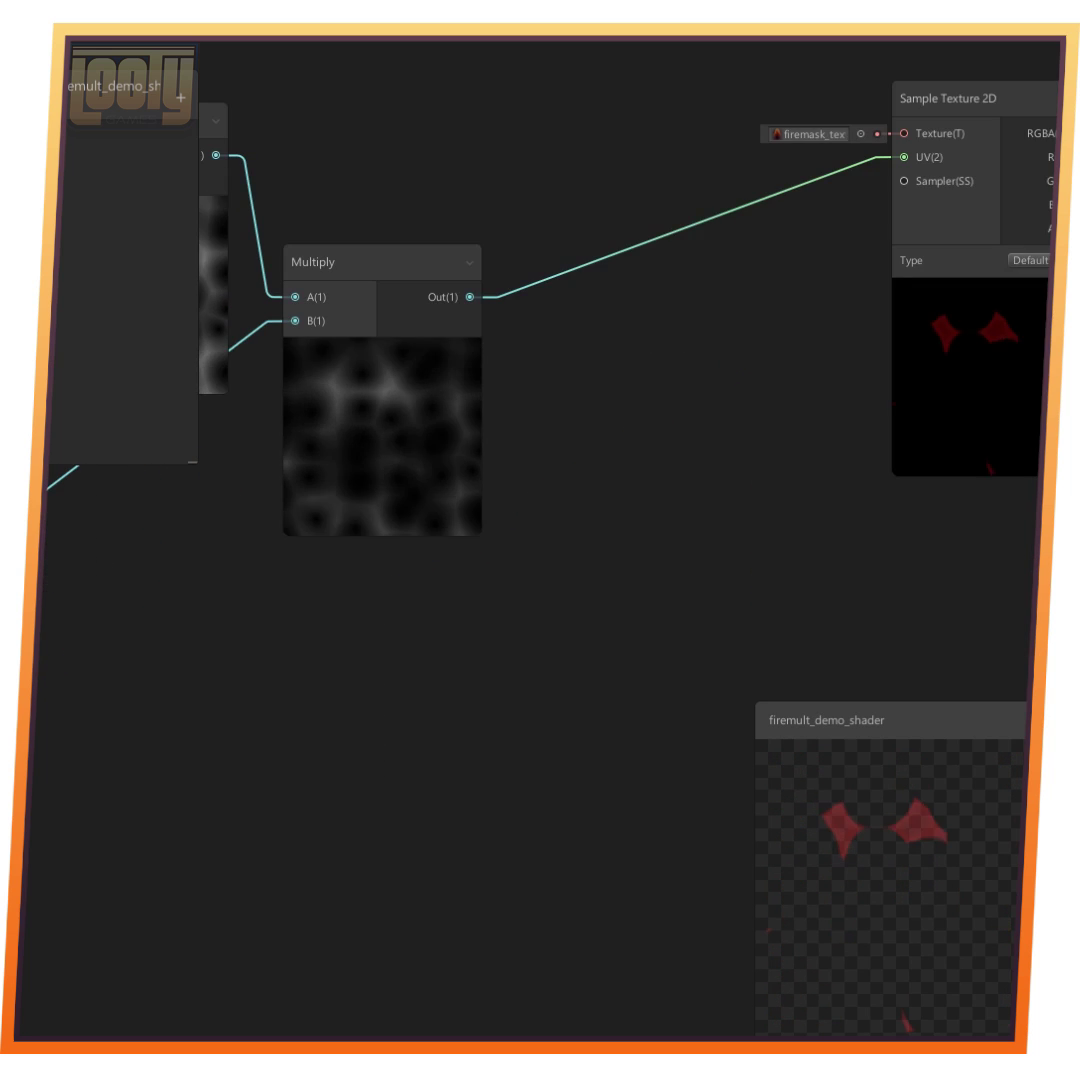
right_click(566, 449)
left_click(610, 462)
type("add")
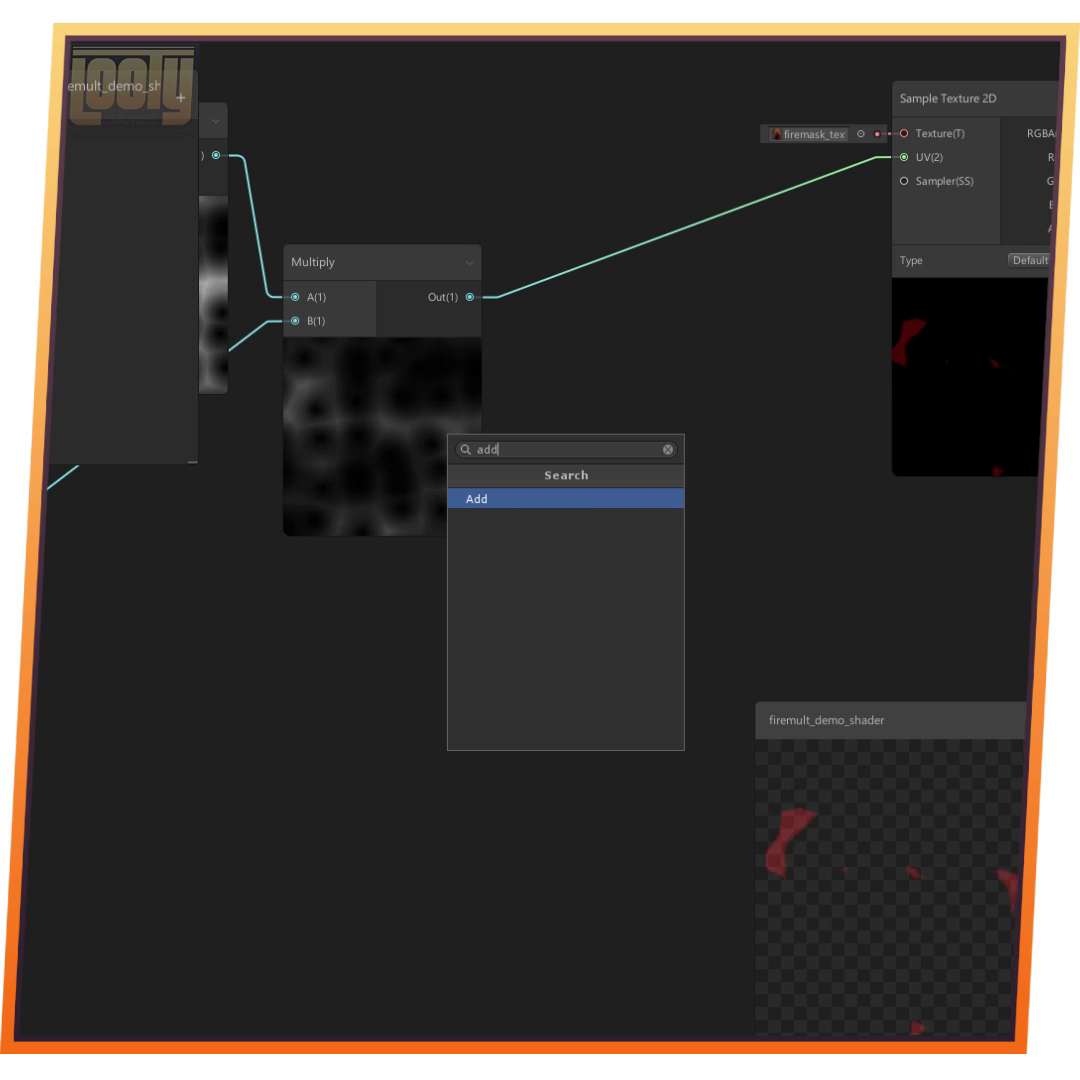
key("Return")
left_click_drag(620, 468, 582, 253)
left_click_drag(756, 252, 904, 157)
Add a Tiling And Offset node below the last Multiply and connect its output to B of the Add node
middle_click_drag(835, 280, 806, 222)
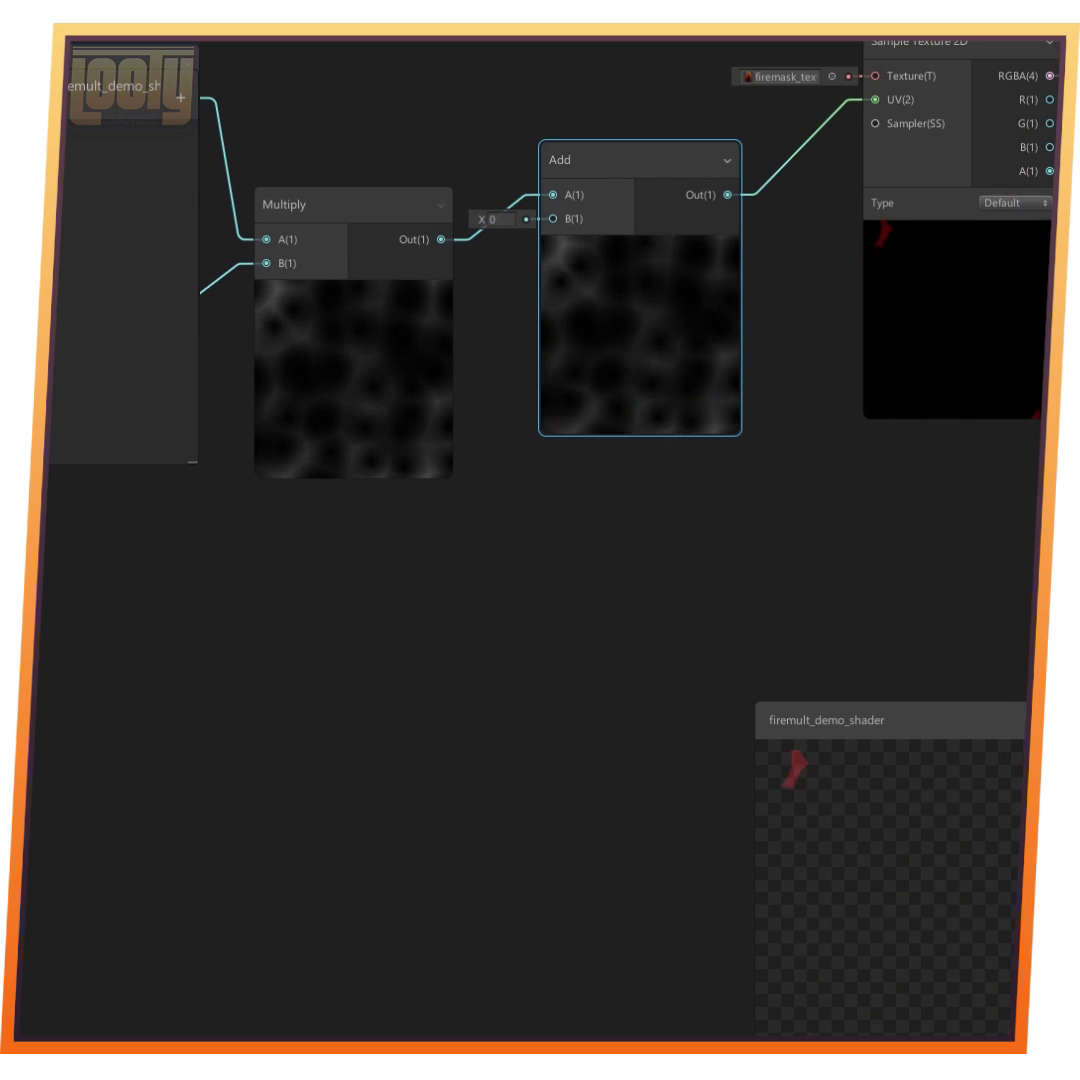
right_click(262, 588)
left_click(305, 600)
key("Return")
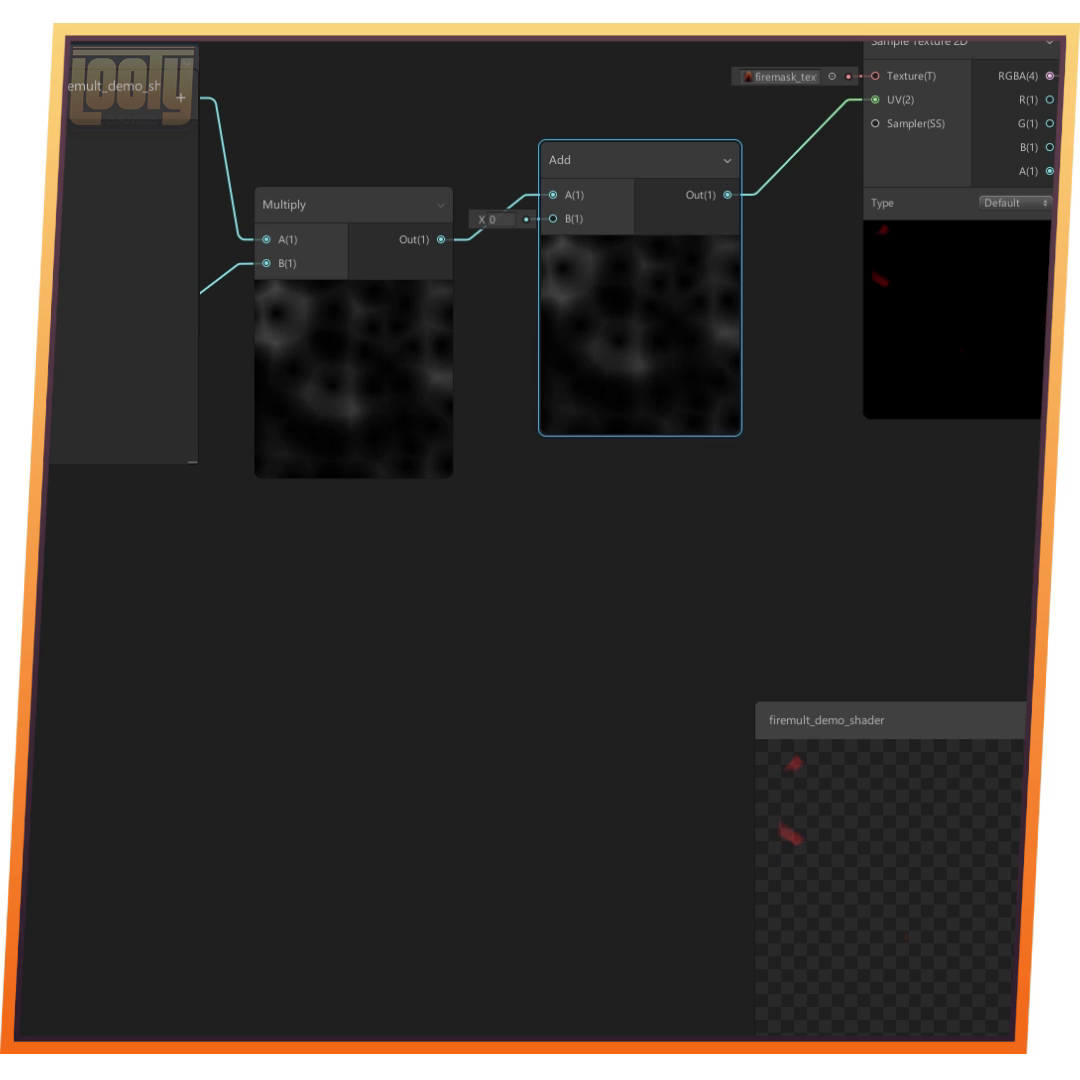
left_click(363, 720)
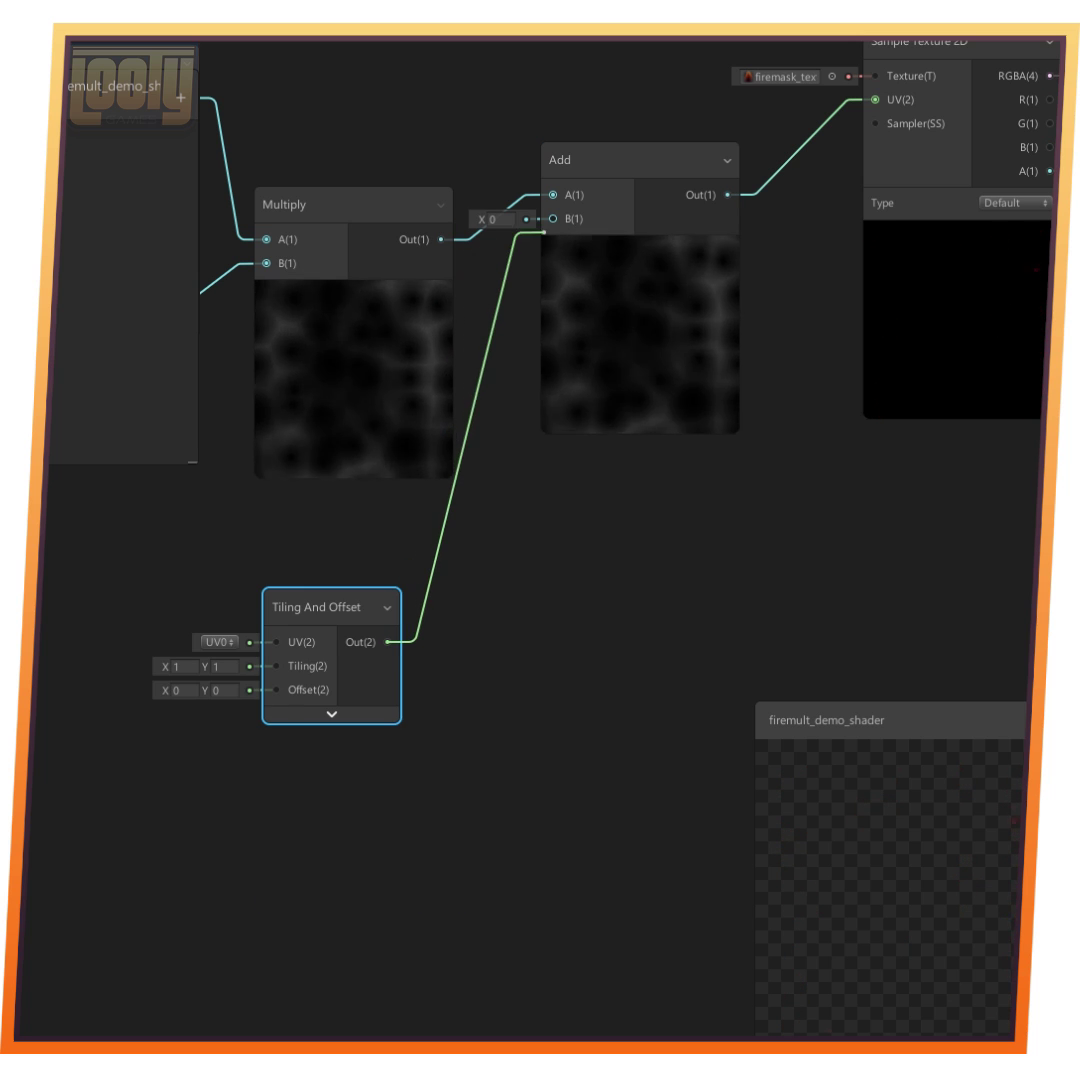
left_click_drag(561, 220, 560, 220)
Tidy the layout by repositioning the new Tiling And Offset, Add and last Multiply nodes
middle_click_drag(610, 300, 444, 325)
left_click_drag(165, 632, 233, 593)
left_click_drag(450, 188, 470, 167)
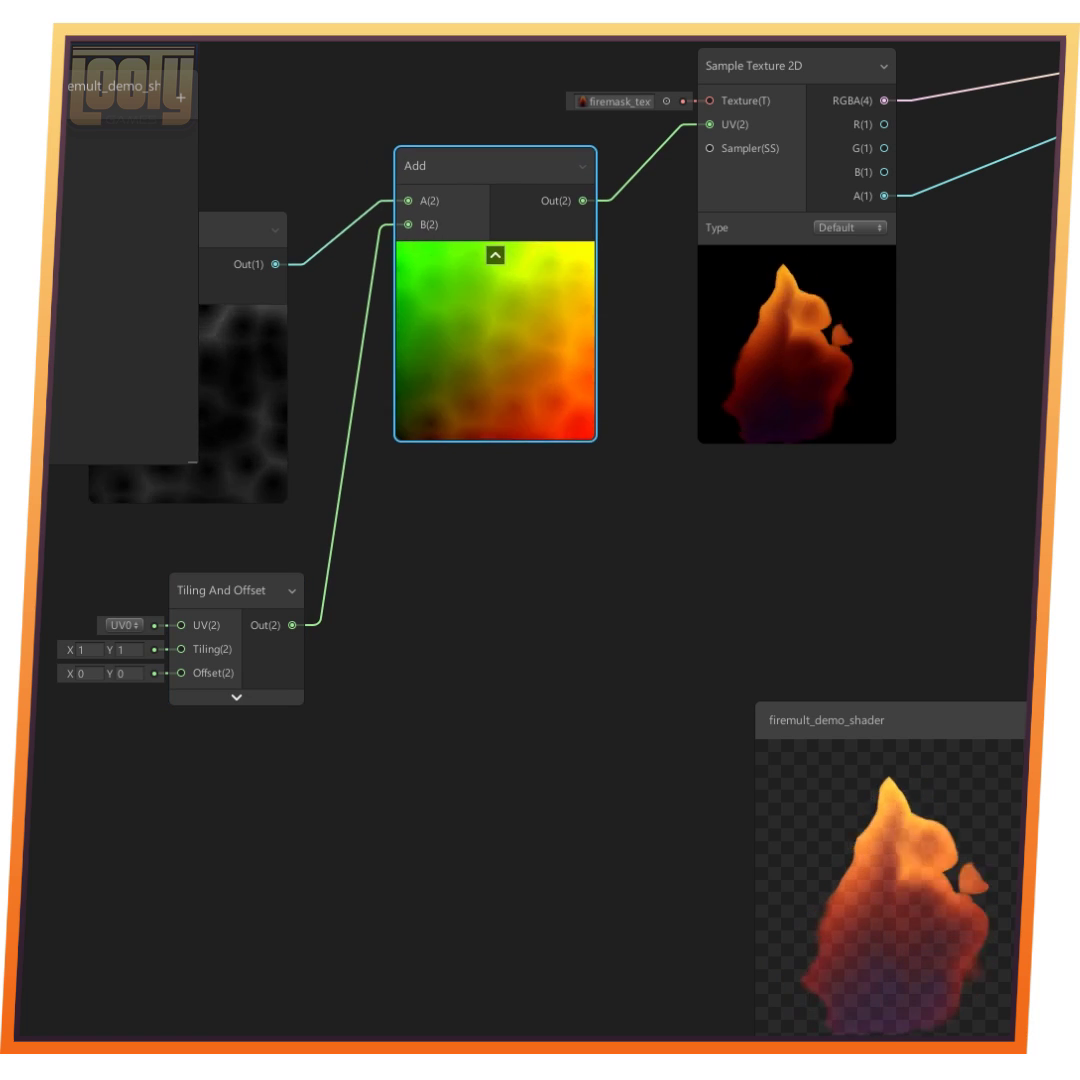
middle_click_drag(345, 230, 592, 250)
left_click_drag(420, 248, 444, 180)
Select the noise node chain up to the last Multiply and move it farther away from the Add node
middle_click_drag(300, 200, 1064, 221)
scroll(593, 678, "down", 5)
middle_click_drag(500, 450, 838, 318)
left_click_drag(272, 166, 1076, 681)
middle_click_drag(1076, 385, 201, 427)
scroll(561, 529, "up", 5)
middle_click_drag(650, 270, 483, 294)
left_click_drag(483, 294, 213, 260)
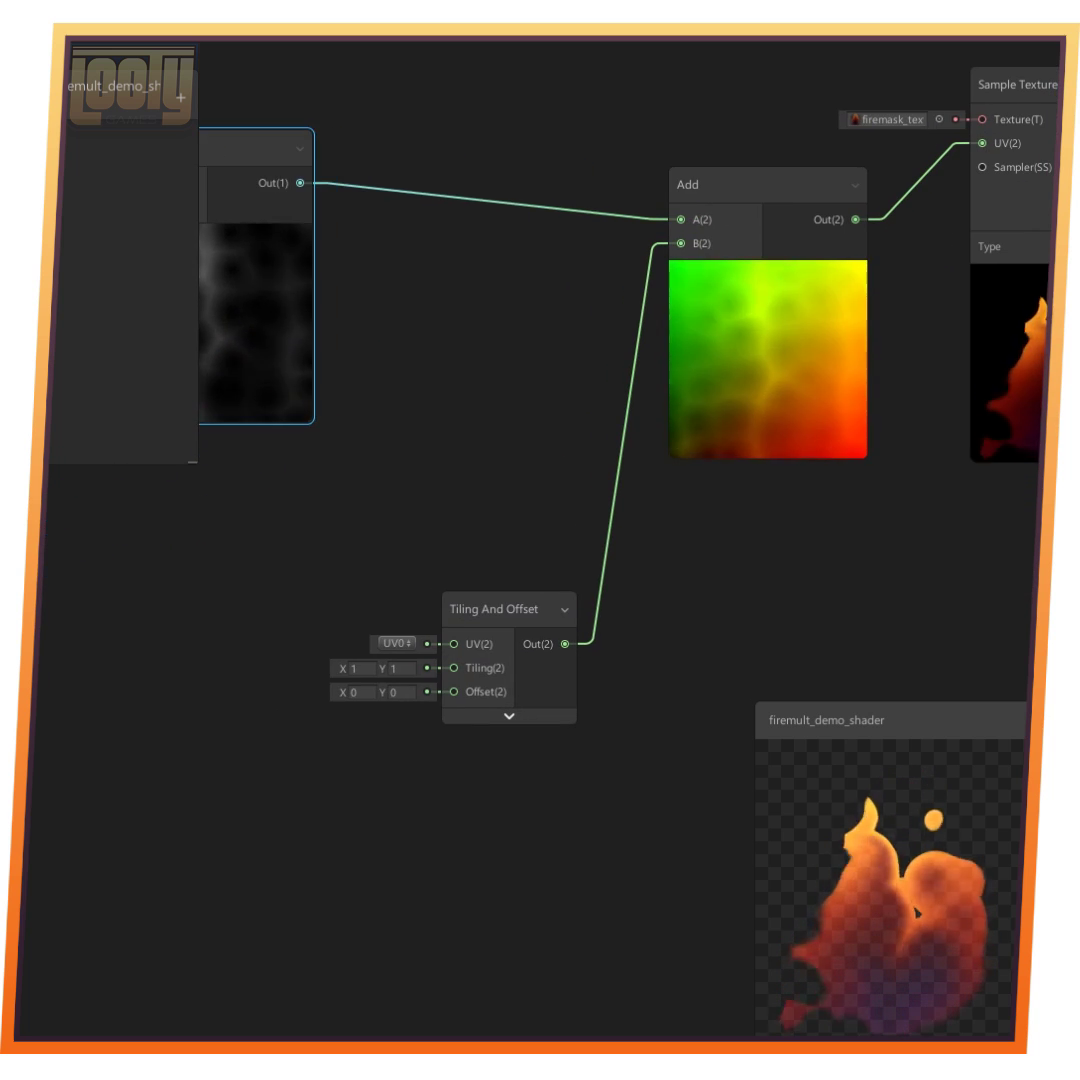
Move the Add node so it lines up between the last Multiply and Sample Texture 2D
middle_click_drag(213, 260, 638, 323)
middle_click_drag(900, 380, 407, 336)
left_click_drag(690, 300, 652, 261)
middle_click_drag(652, 261, 652, 292)
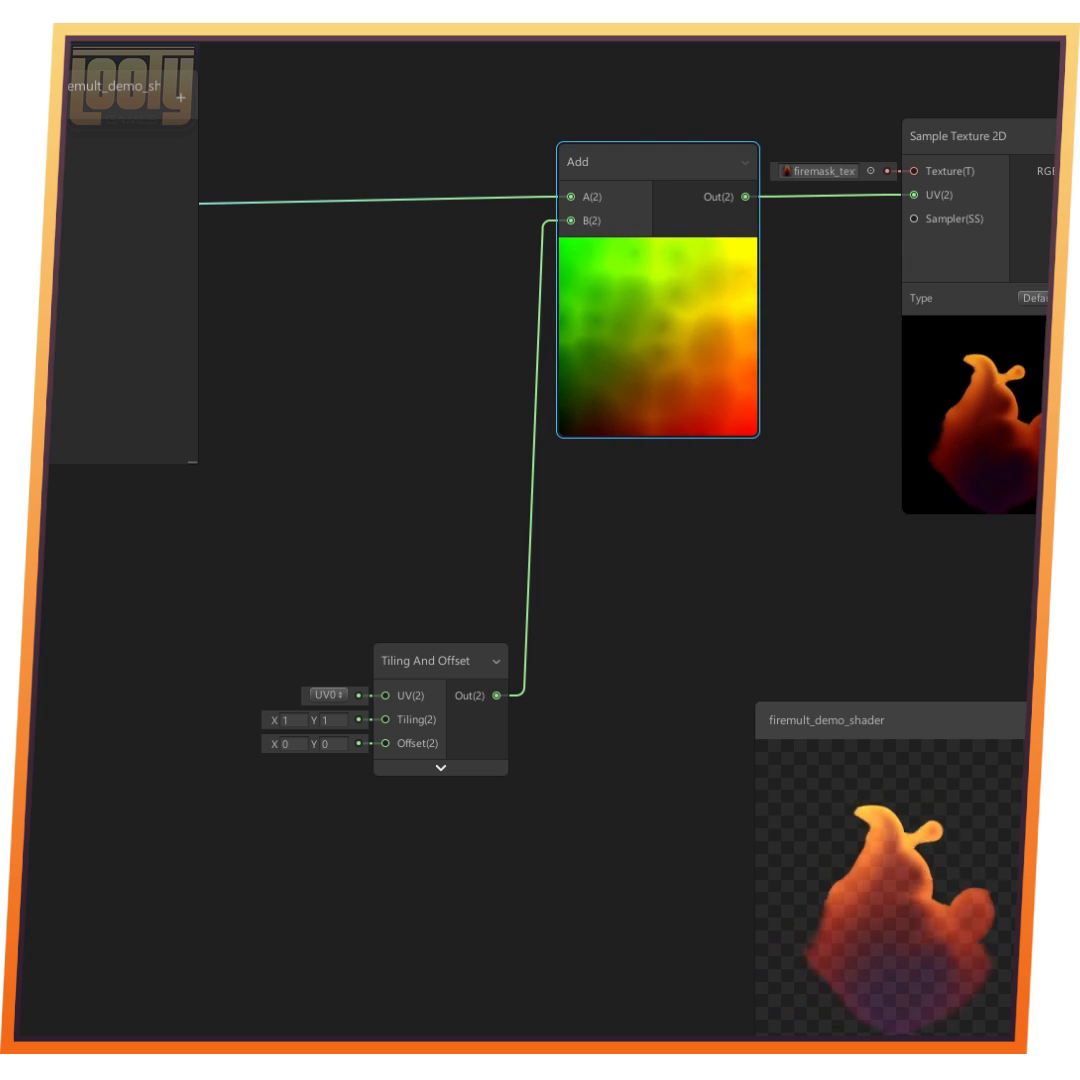
Insert a Multiply node between the last Multiply and the Add node's A input, with its B value set to 1
middle_click_drag(480, 340, 740, 350)
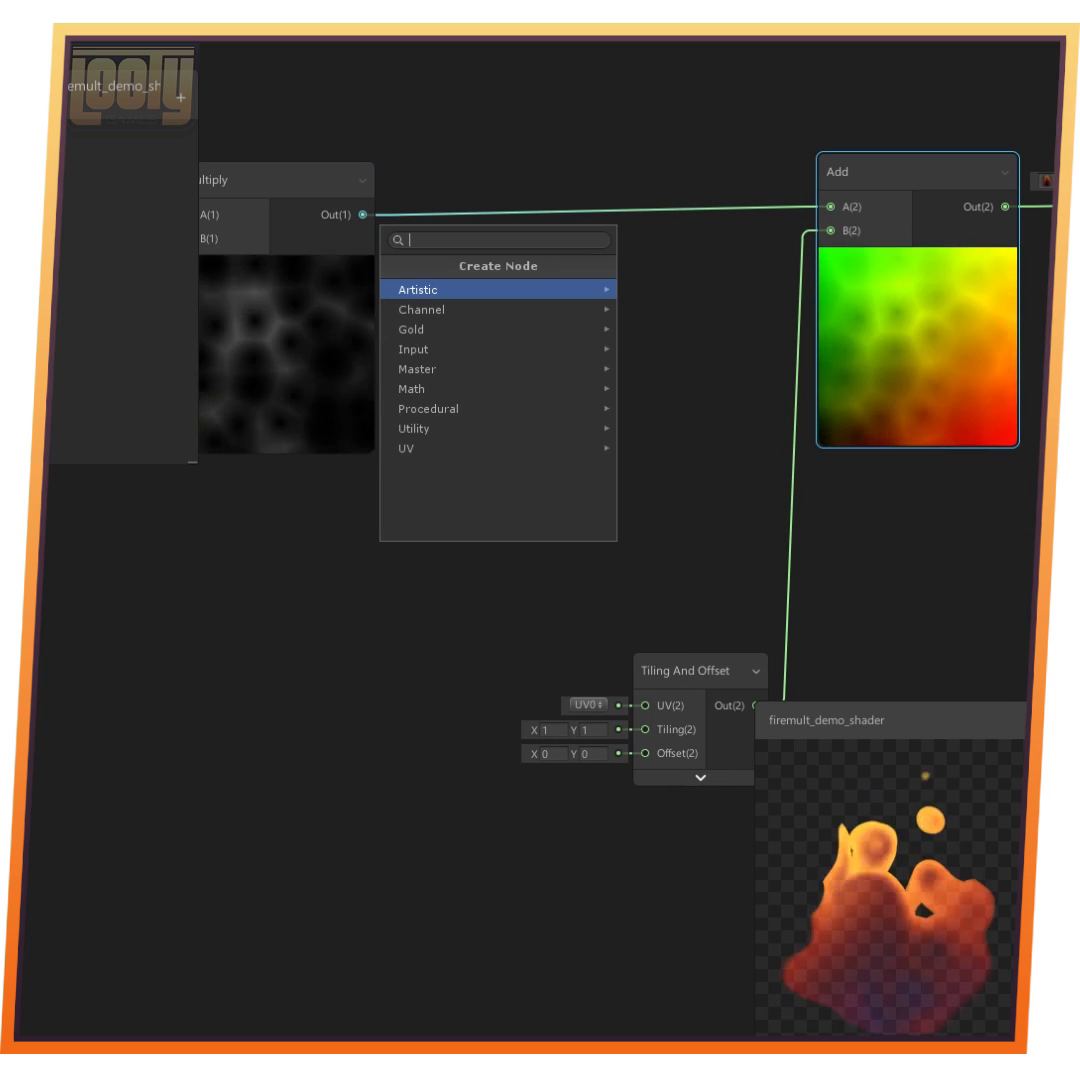
key("Return")
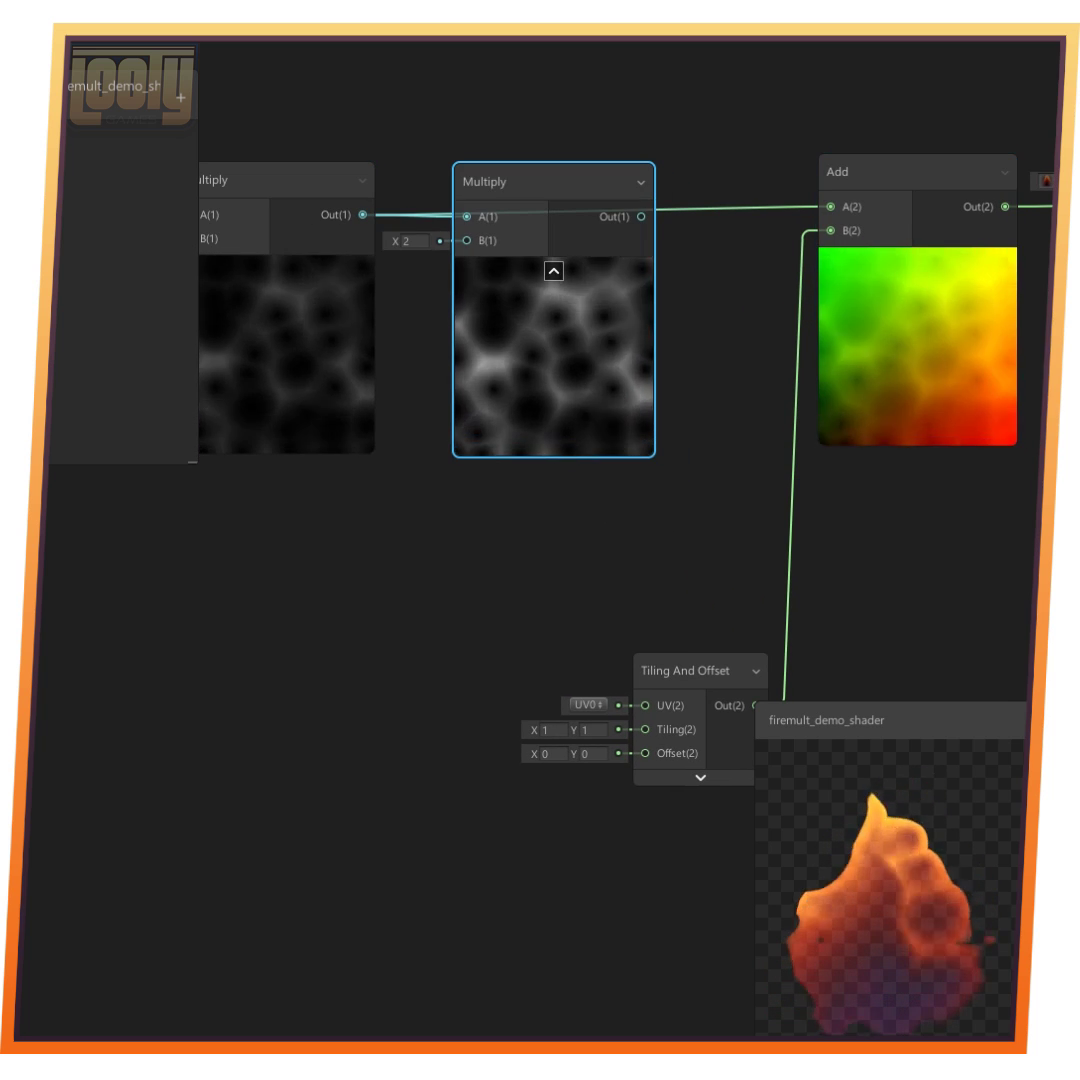
left_click_drag(641, 217, 830, 207)
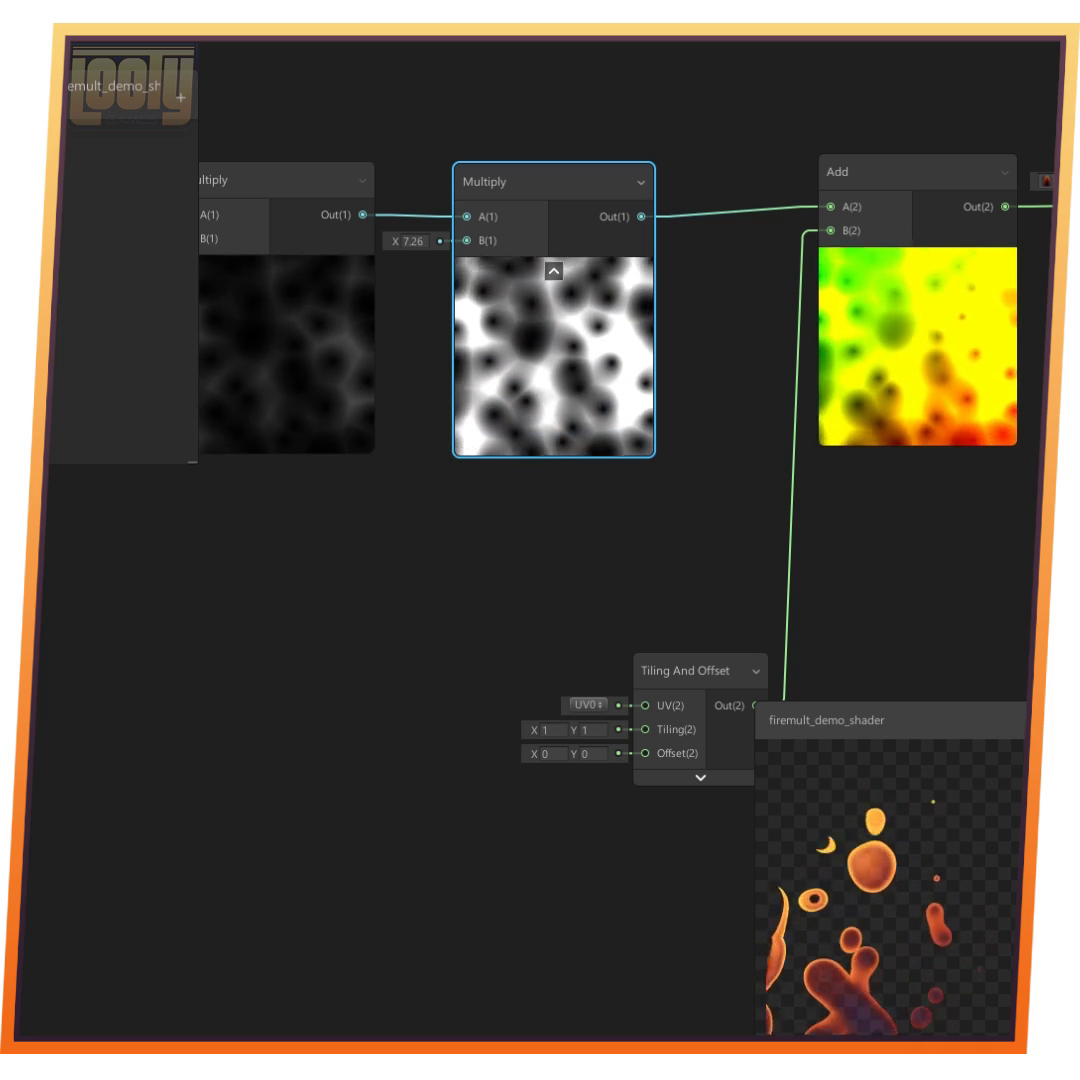
left_click(414, 241)
type("1")
left_click(560, 560)
middle_click_drag(560, 560, 240, 477)
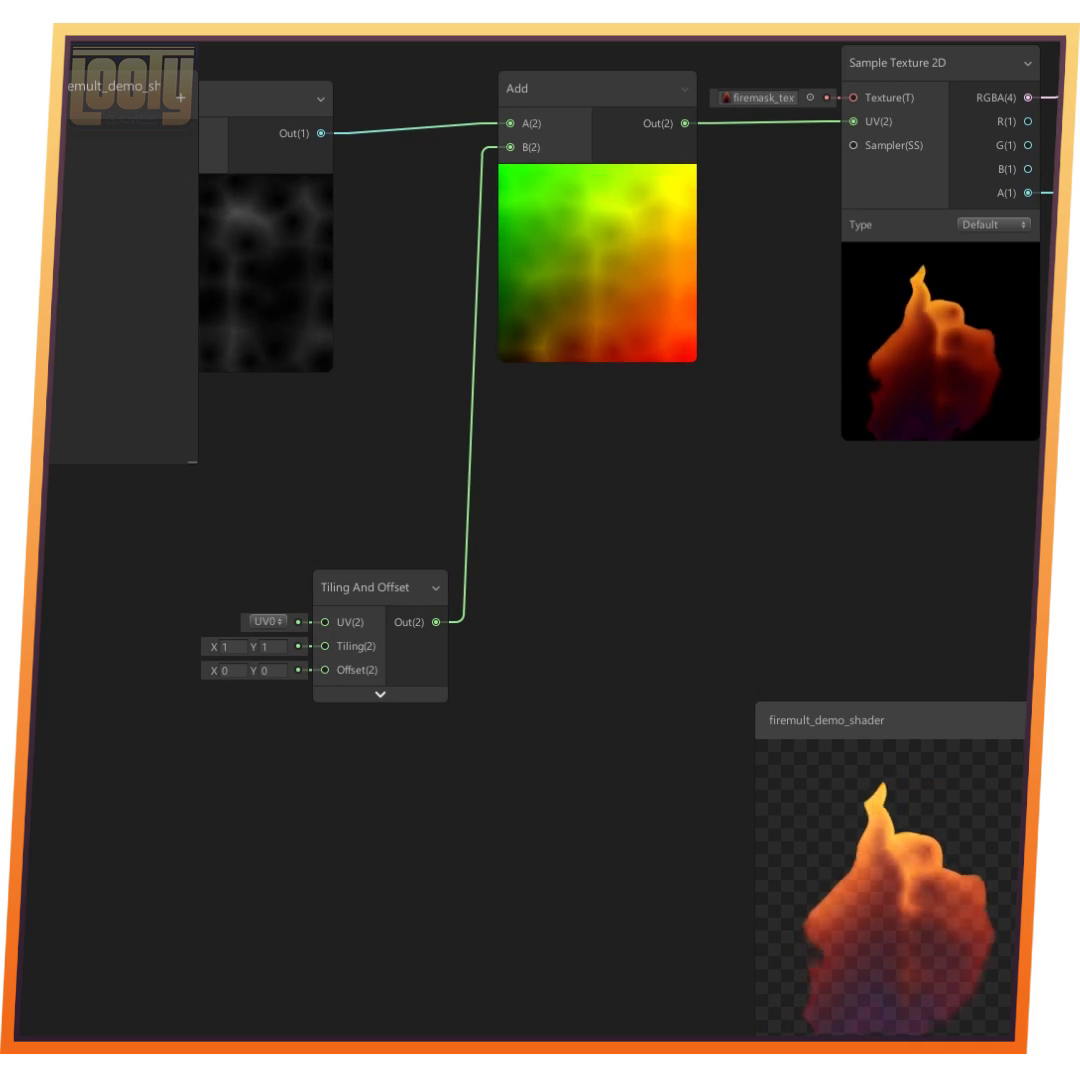
middle_click_drag(42, 560, 726, 419)
left_click(1028, 446)
key("ctrl+d")
middle_click_drag(1028, 446, 708, 292)
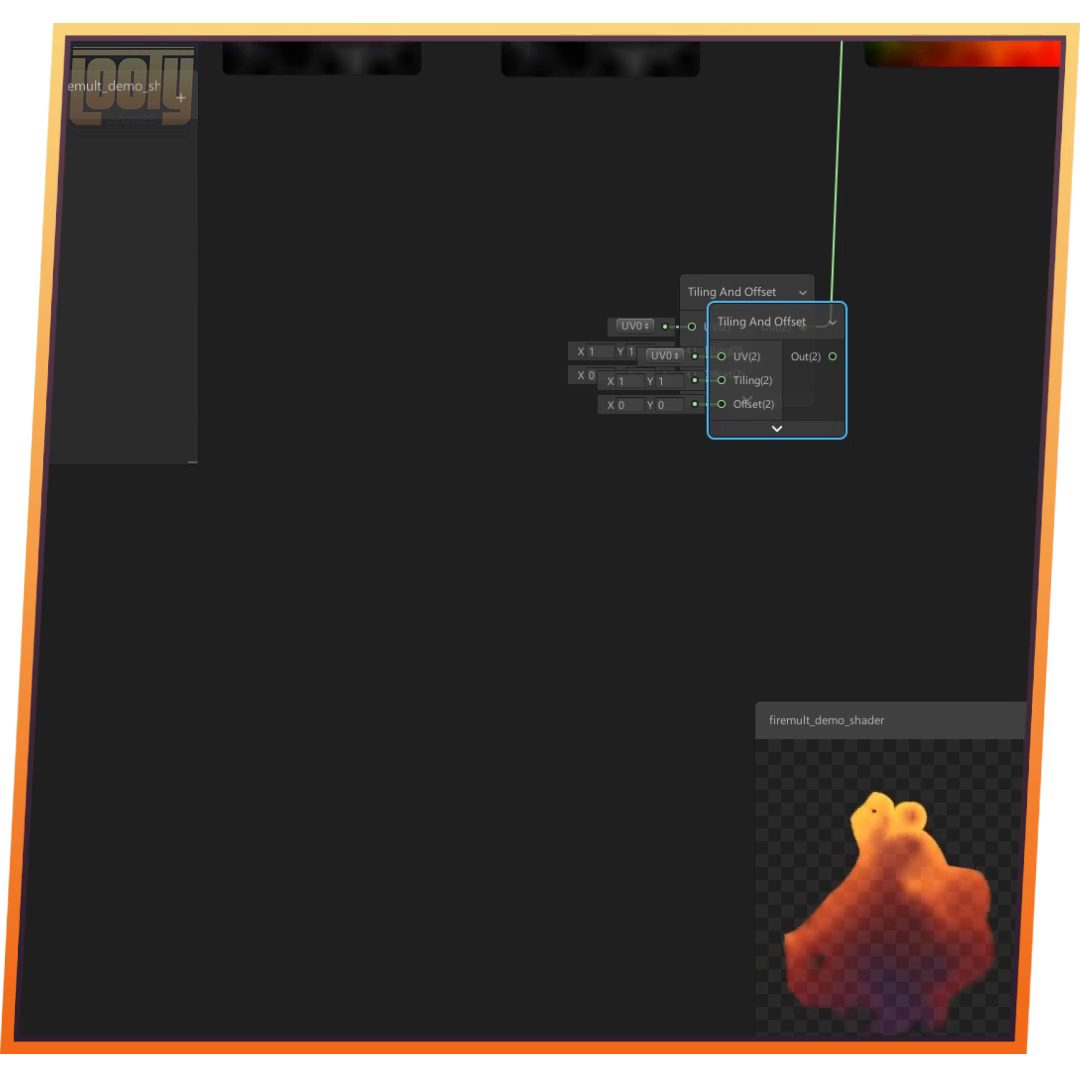
left_click_drag(750, 322, 269, 447)
middle_click_drag(269, 447, 418, 445)
key("Delete")
Add a UV node in the empty area below the Multiply chain and collapse its preview
right_click(366, 395)
left_click(410, 410)
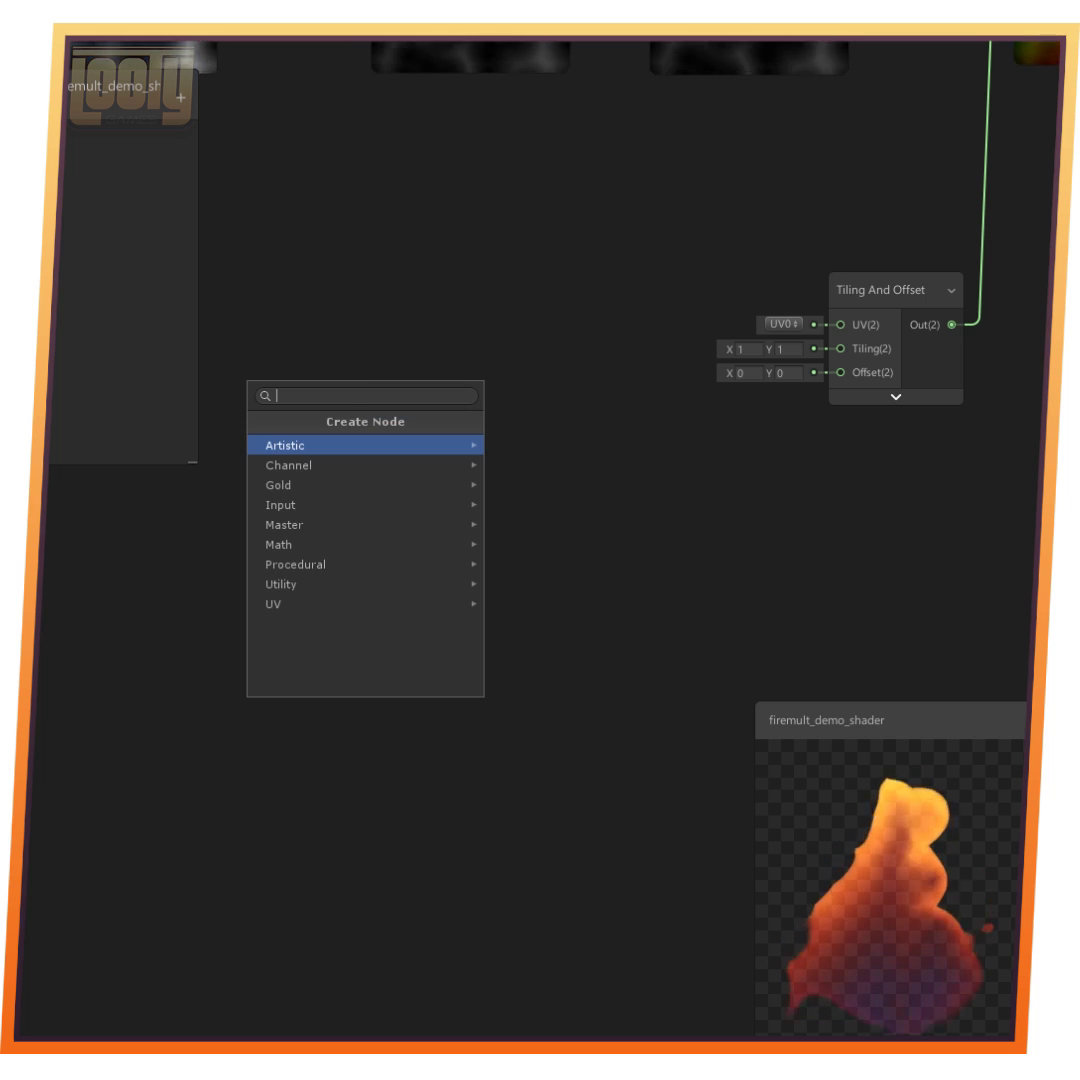
type("uv")
key("Return")
left_click_drag(440, 416, 230, 406)
middle_click_drag(230, 406, 144, 432)
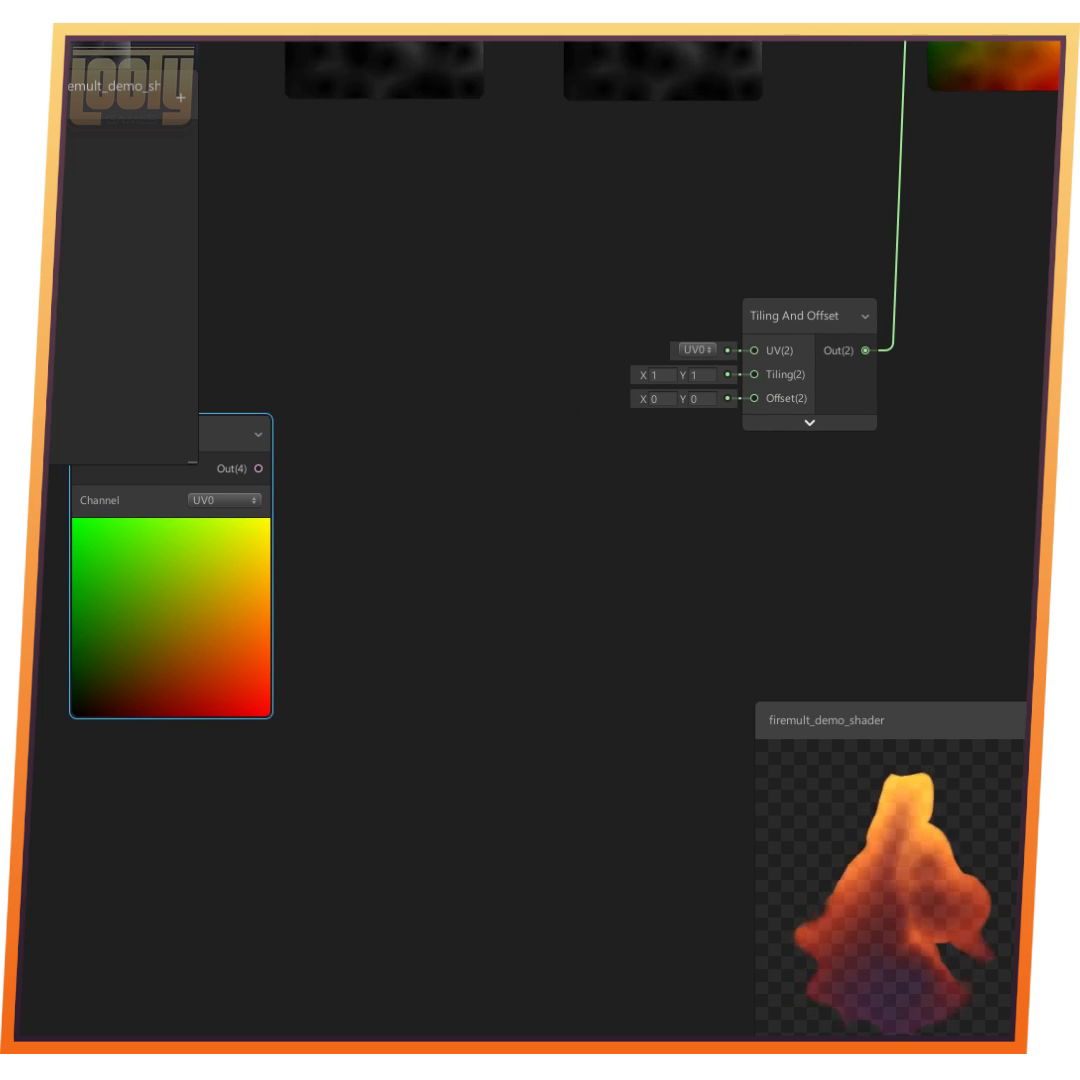
left_click(171, 532)
middle_click_drag(171, 532, 436, 575)
Add a Multiply node and a Split node beside the UV node, with the UV output feeding the Split input
right_click(574, 511)
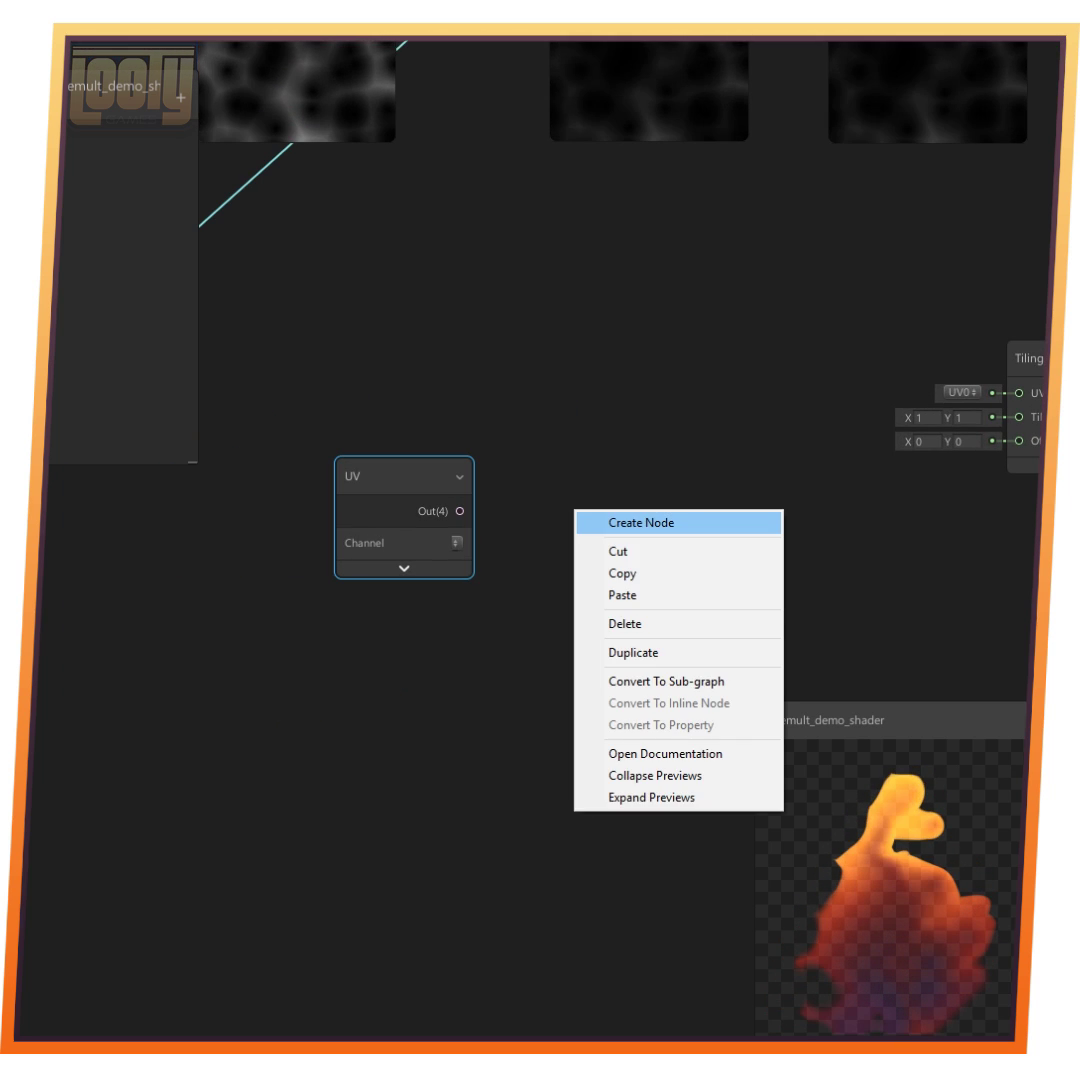
left_click(600, 520)
key("Return")
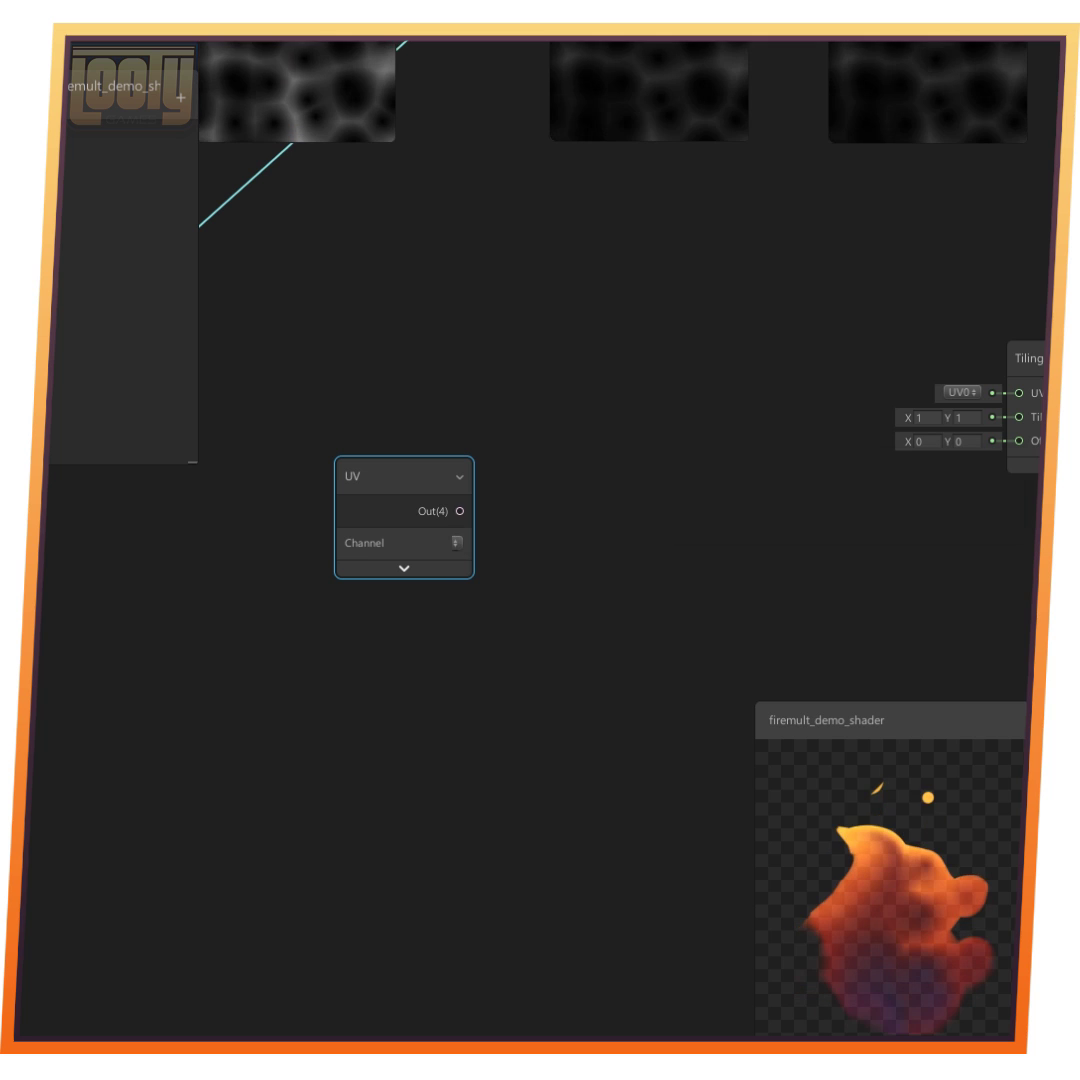
left_click_drag(595, 565, 551, 483)
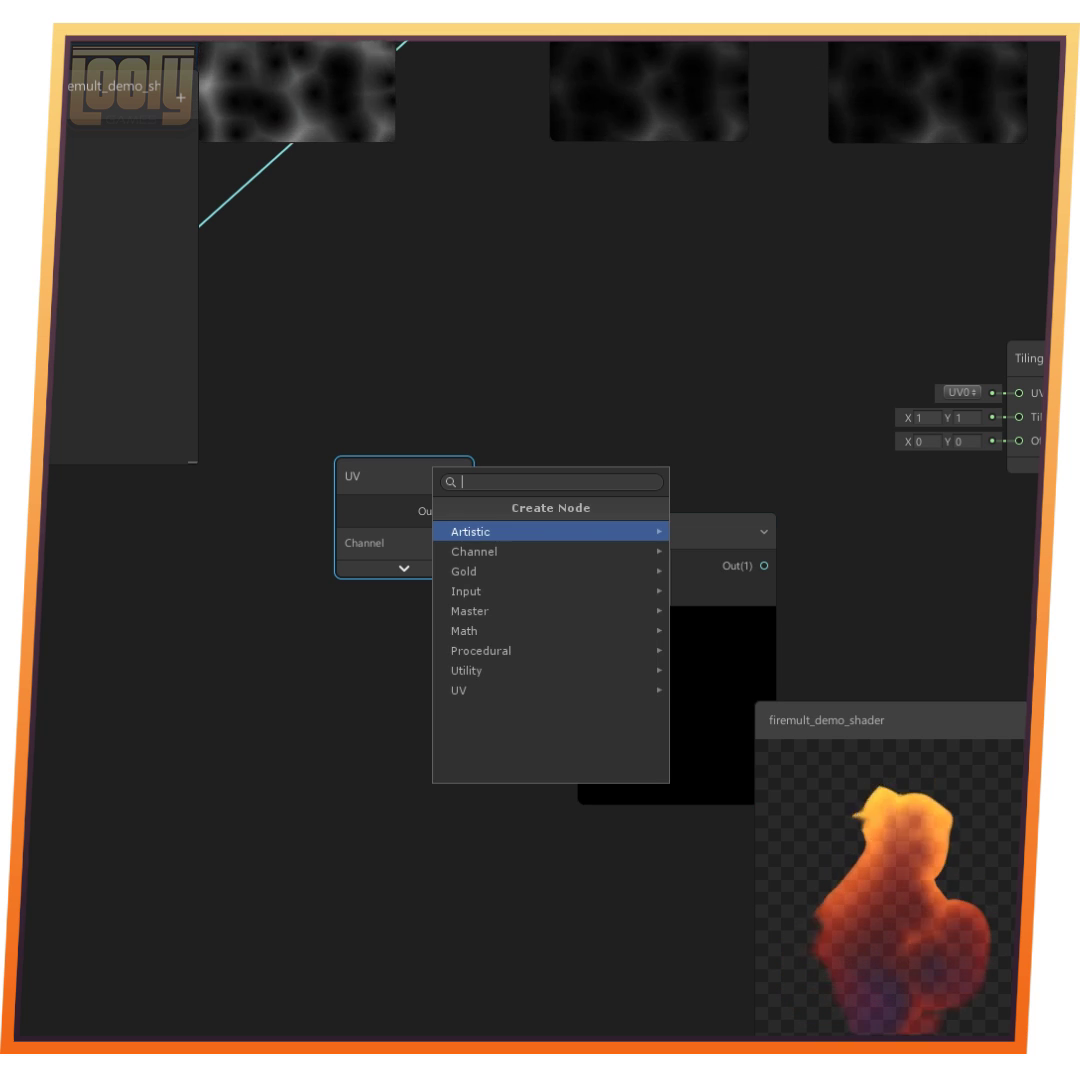
key("Return")
left_click_drag(360, 476, 235, 439)
left_click_drag(555, 447, 428, 437)
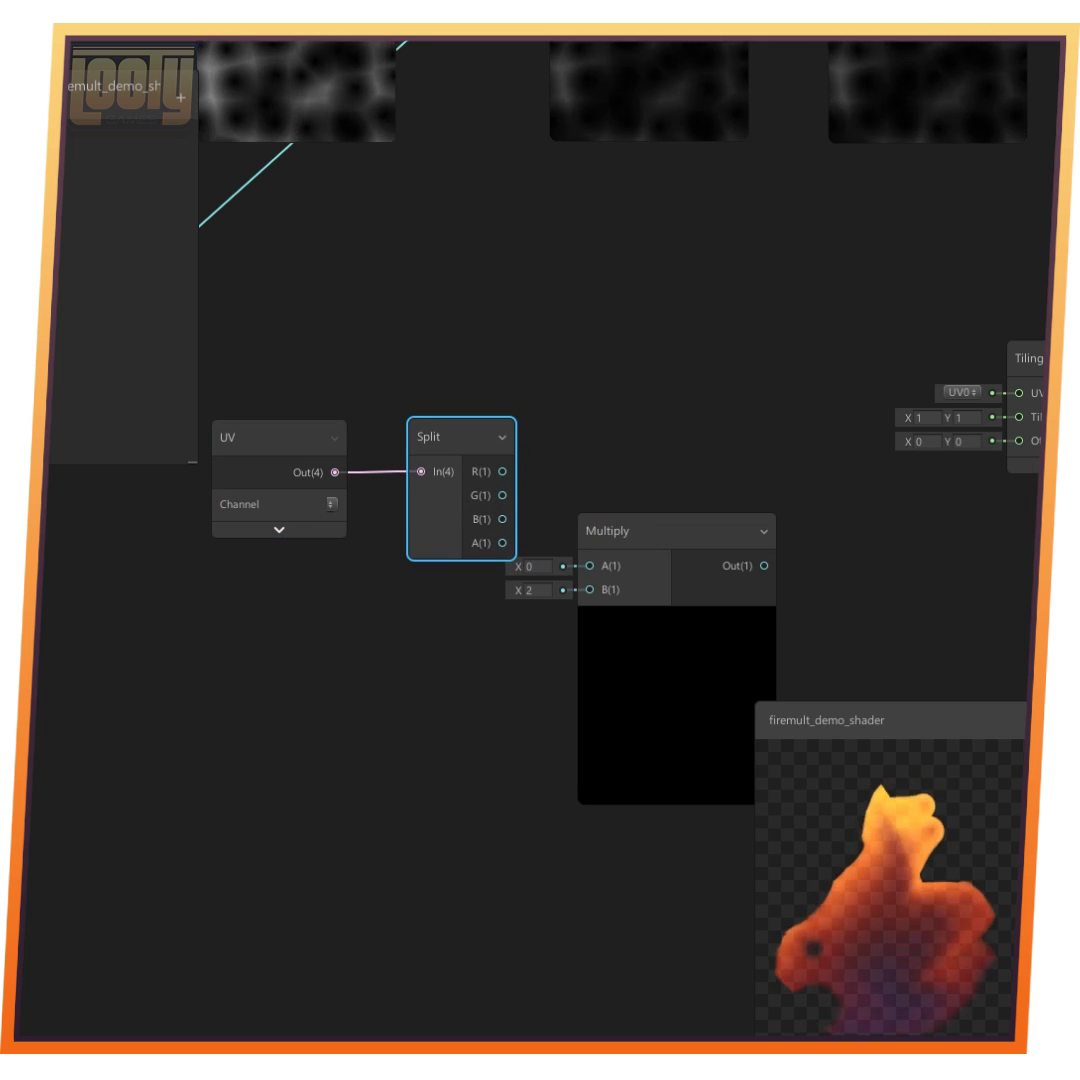
Connect the Split's G output to A of the new Multiply, set its B value to 1, and position it beside the Split
left_click_drag(592, 567, 680, 475)
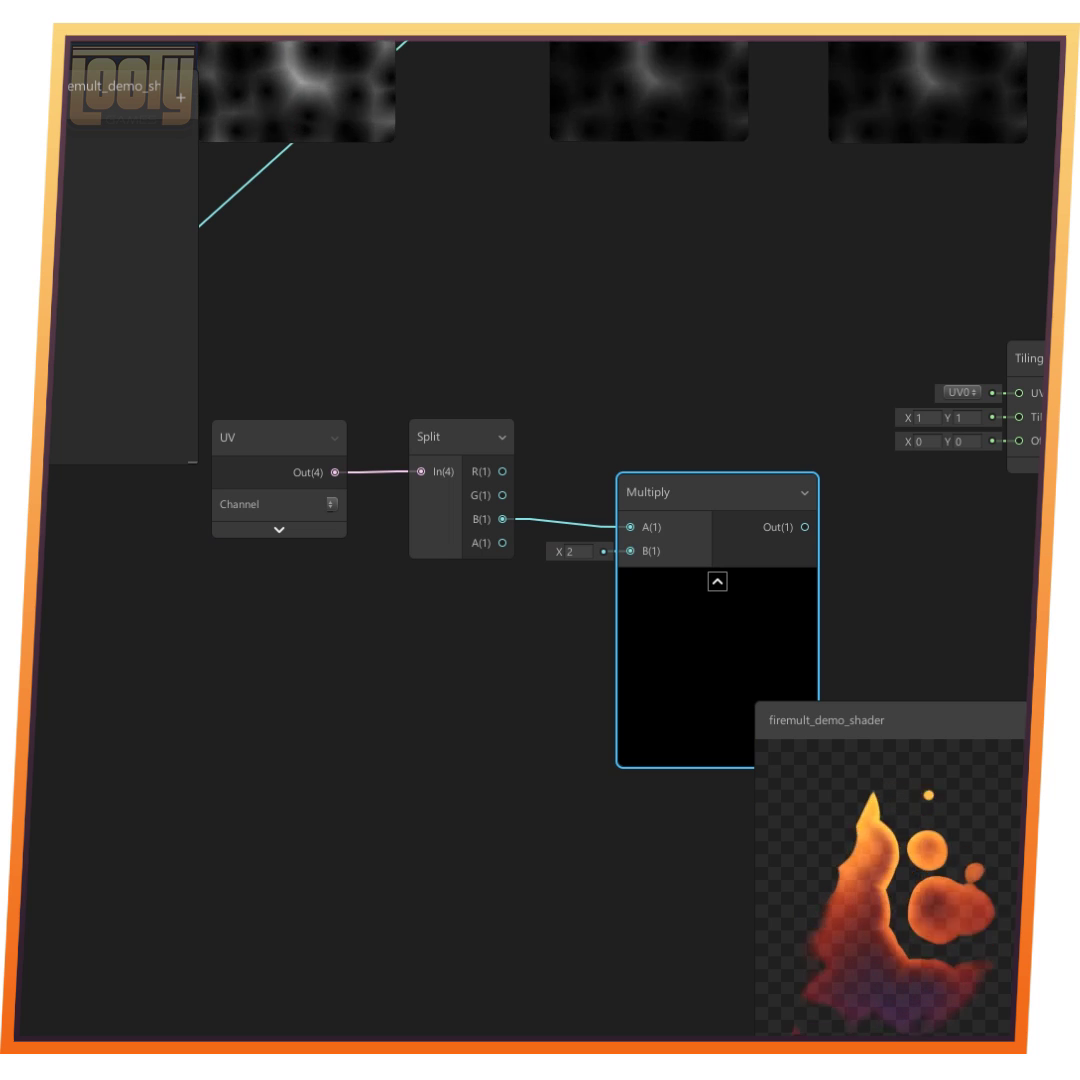
key("Delete")
left_click_drag(502, 495, 632, 529)
middle_click_drag(690, 430, 515, 396)
left_click_drag(540, 460, 553, 390)
Connect the gradient Multiply's output to B of the last Multiply before the Add node
middle_click_drag(690, 420, 477, 745)
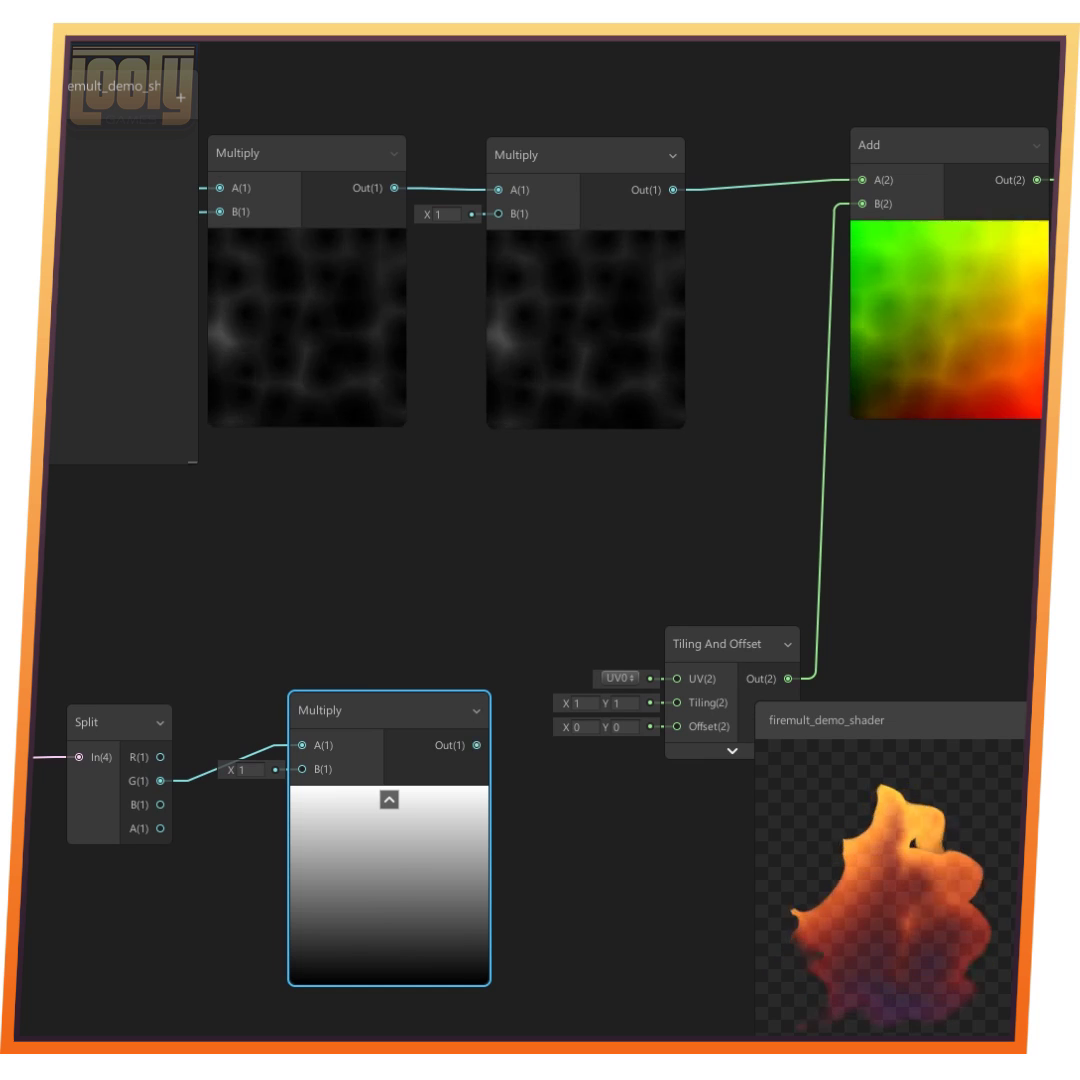
left_click_drag(477, 745, 500, 212)
middle_click_drag(760, 480, 244, 373)
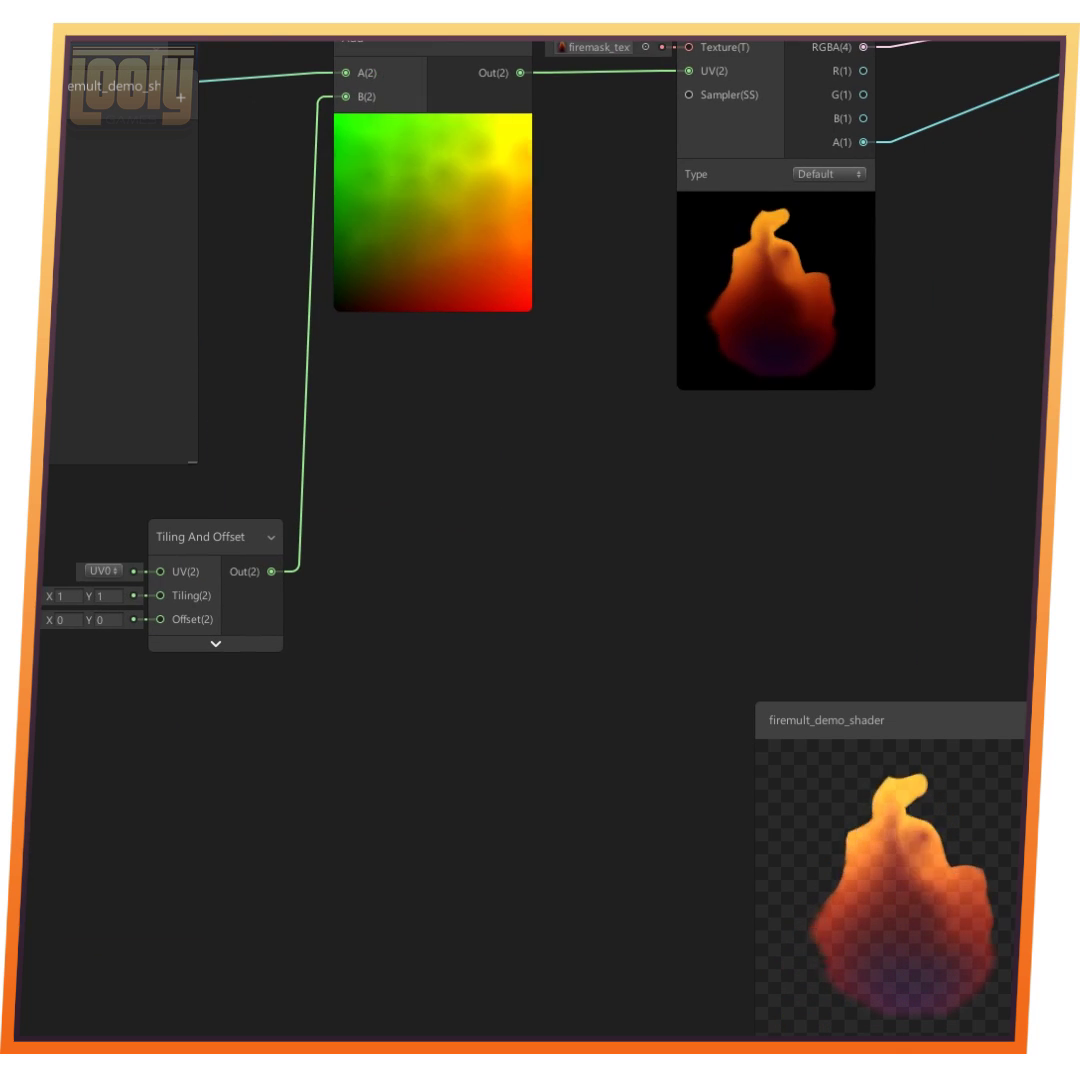
middle_click_drag(540, 480, 689, 646)
left_click_drag(880, 720, 896, 727)
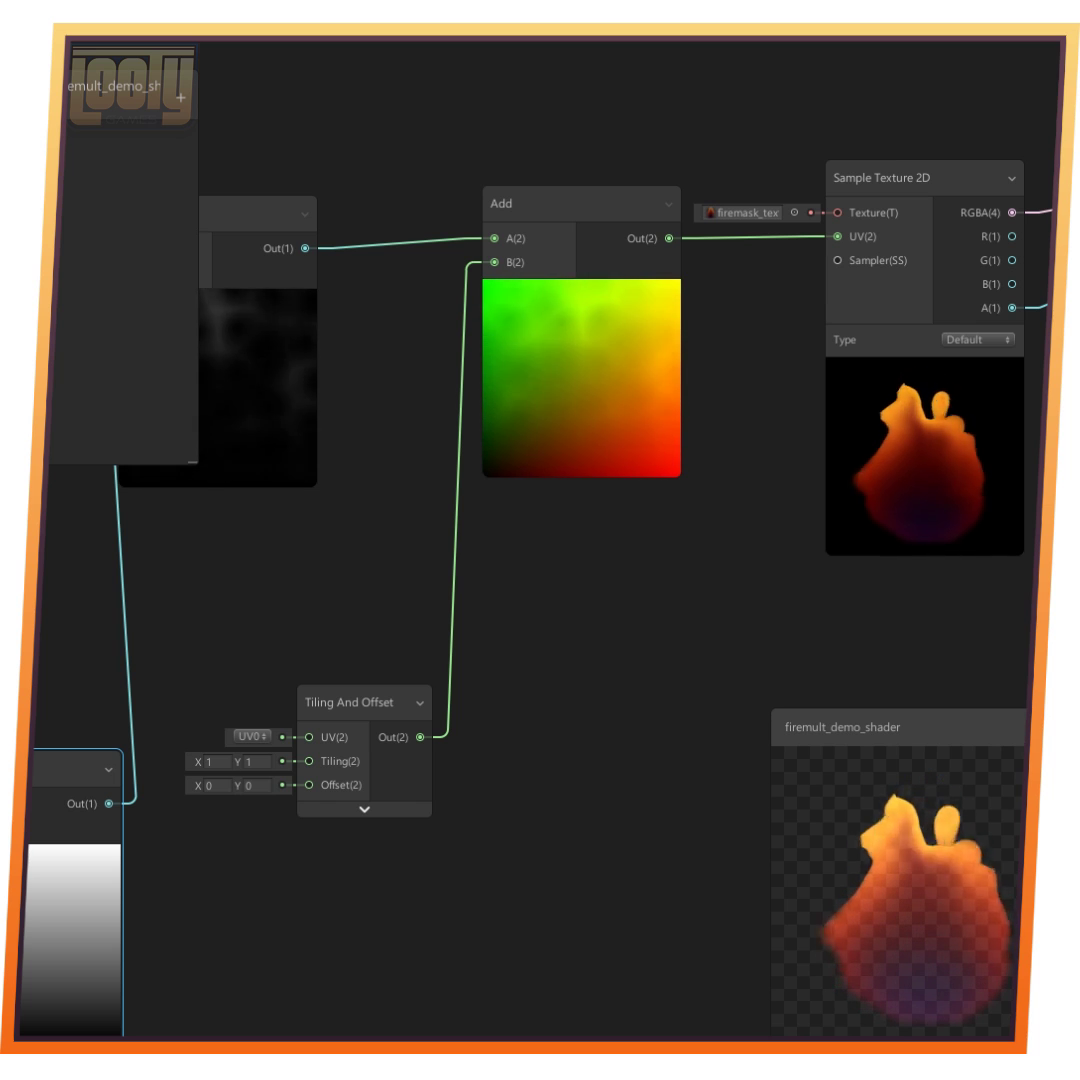
Collapse the gradient Multiply's preview and reposition it and the Split node
middle_click_drag(210, 700, 540, 475)
left_click_drag(350, 542, 326, 510)
middle_click_drag(326, 510, 774, 531)
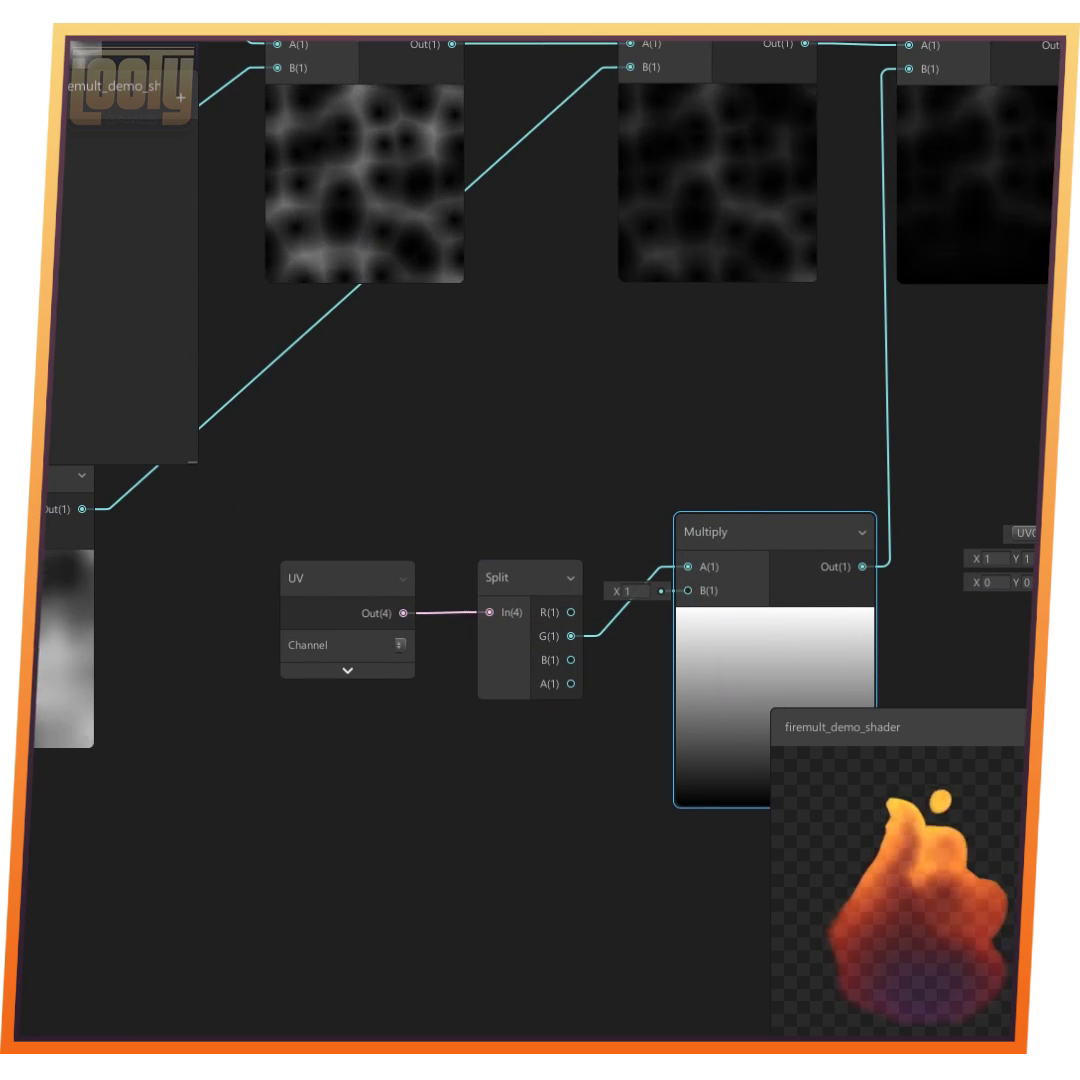
left_click(775, 618)
middle_click_drag(775, 618, 490, 620)
left_click(350, 593)
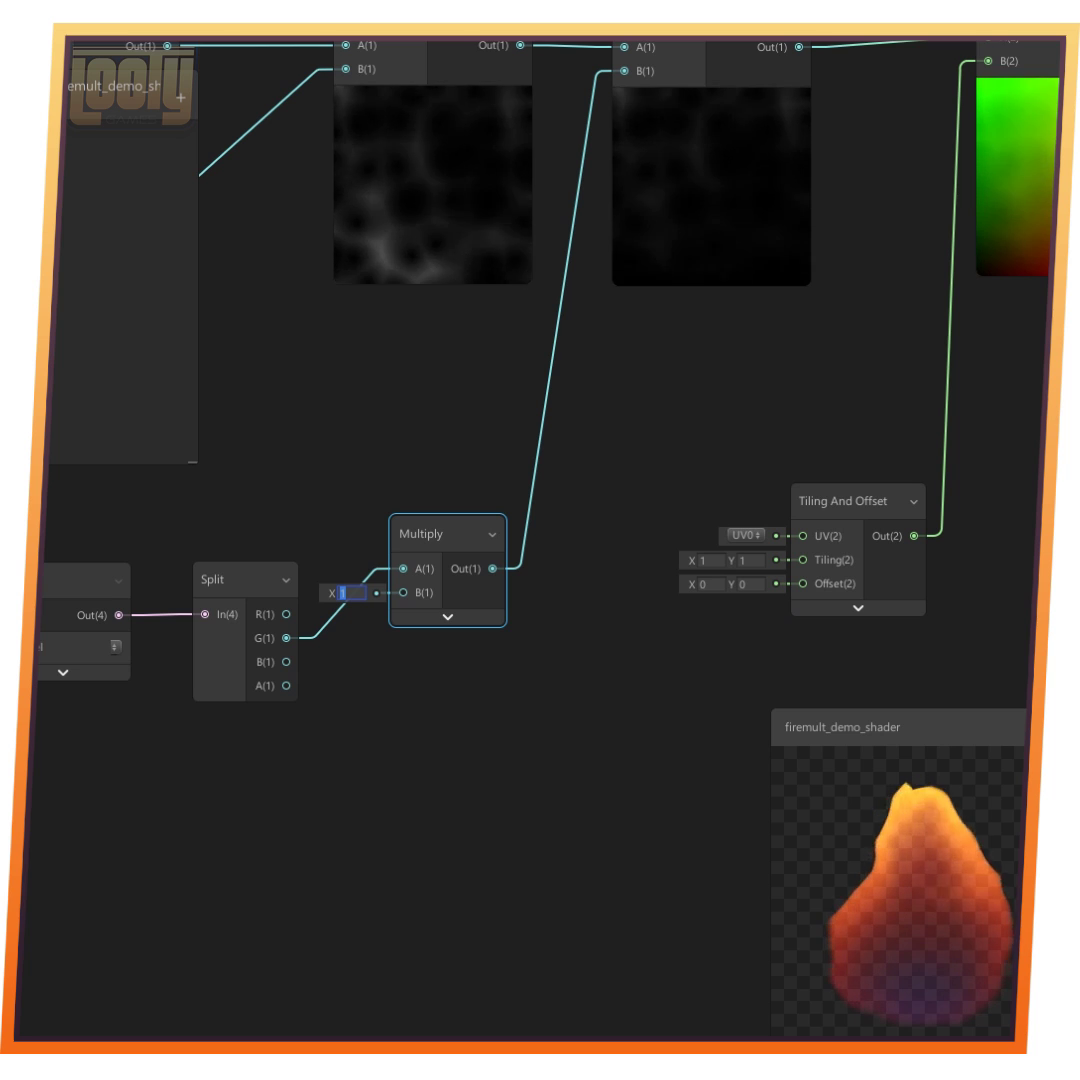
left_click_drag(225, 581, 225, 537)
Add a Contrast node fed by the Simple Noise output through its In port, leaving its Contrast port unconnected
middle_click_drag(80, 540, 525, 621)
key("space")
type("con")
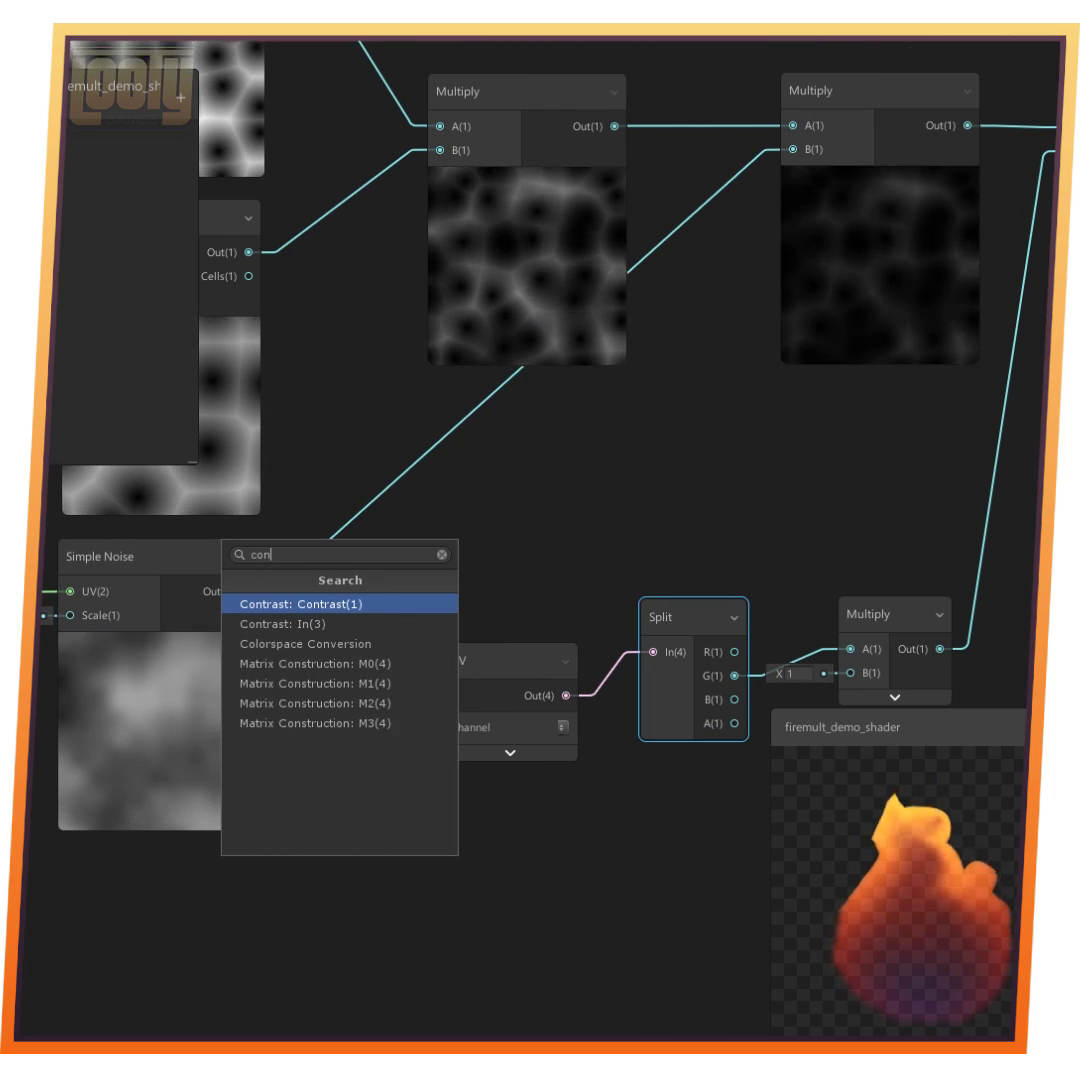
type("t")
key("Return")
left_click_drag(430, 491, 475, 488)
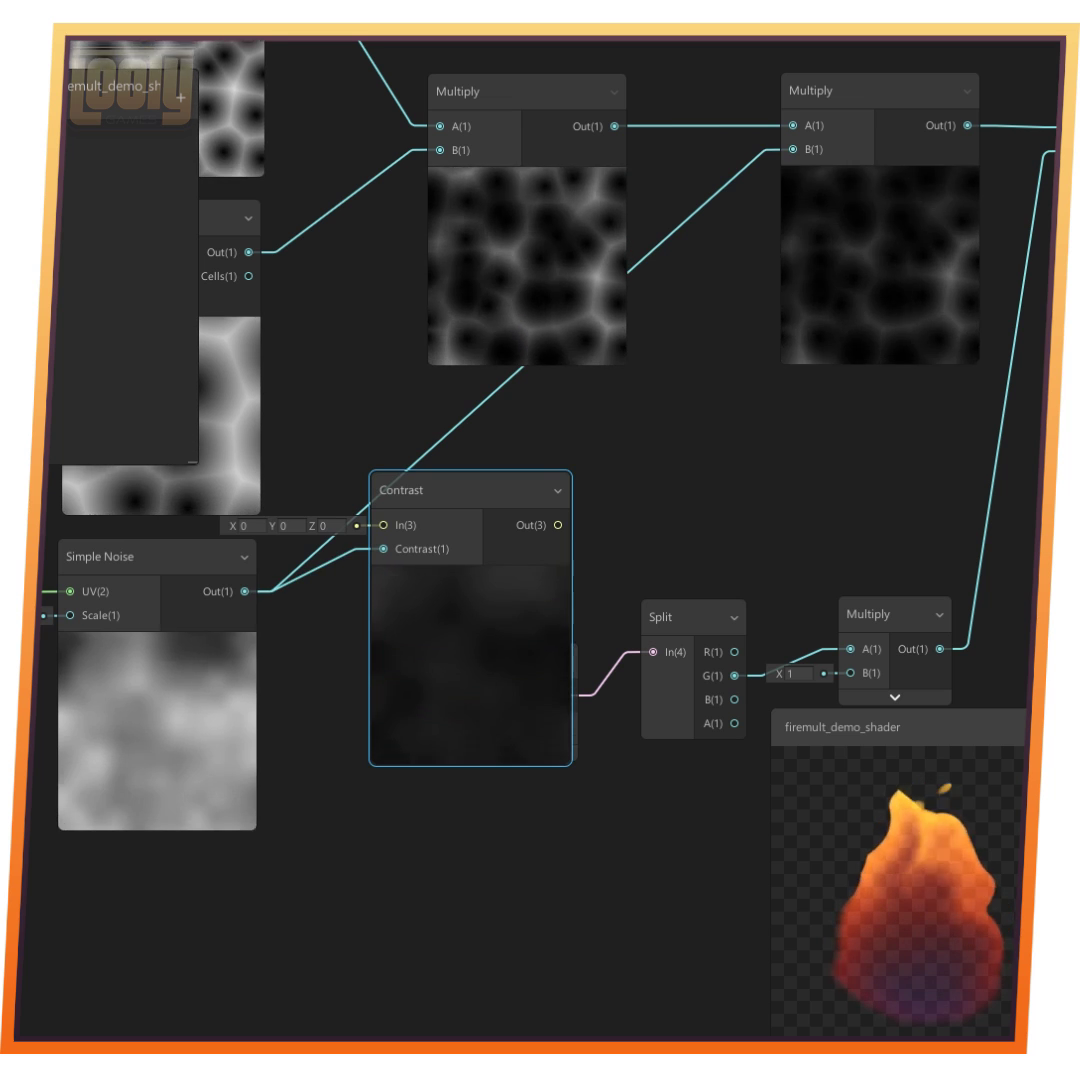
left_click_drag(245, 591, 384, 525)
left_click(325, 564)
key("Delete")
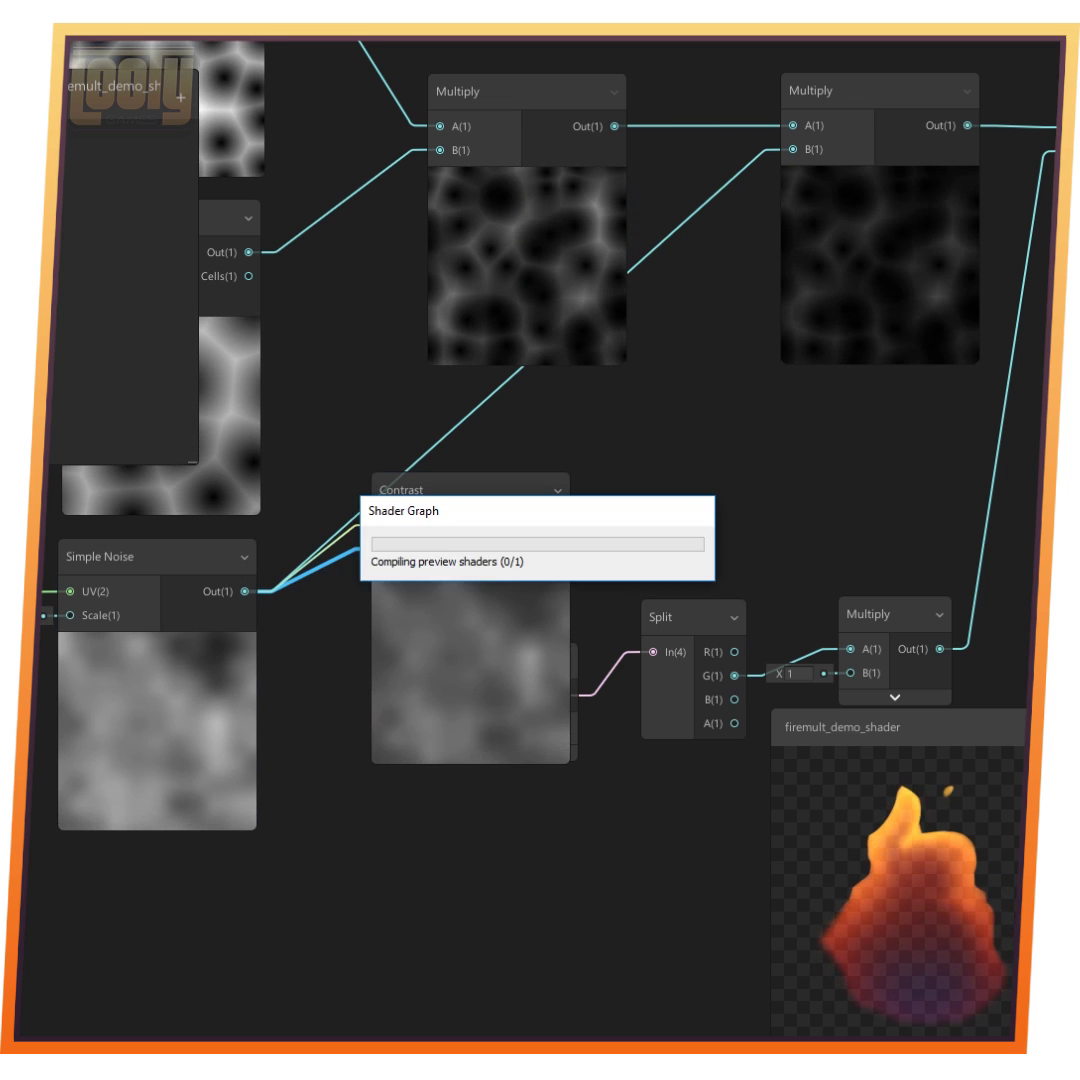
Set the Contrast node's contrast to 6 and connect its output to B of the second Multiply
left_click(326, 550)
type("6")
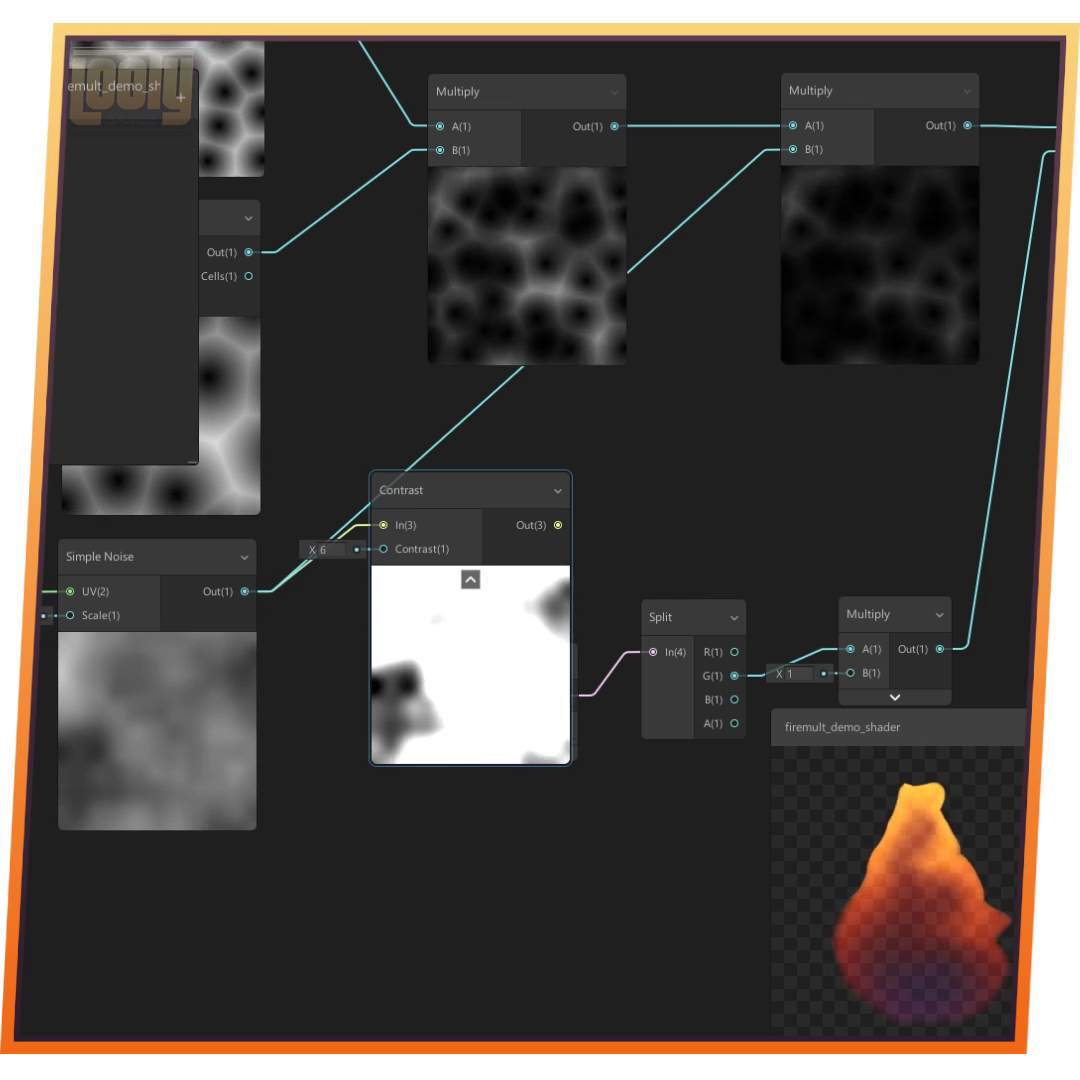
left_click_drag(558, 525, 793, 149)
middle_click_drag(860, 430, 289, 427)
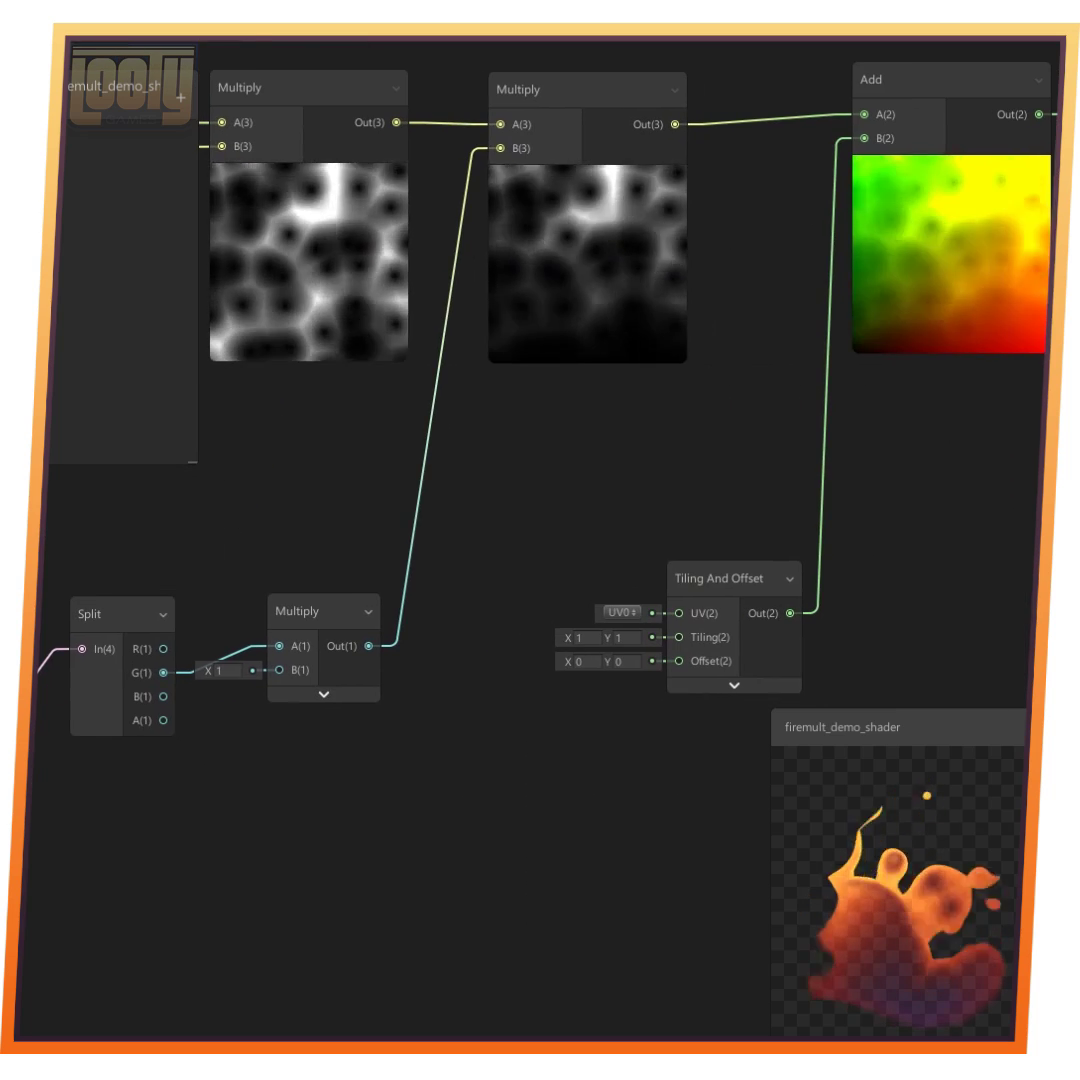
Move the Tiling And Offset node farther from the Add node and the second Multiply closer to the first
middle_click_drag(740, 430, 561, 578)
left_click_drag(540, 725, 469, 717)
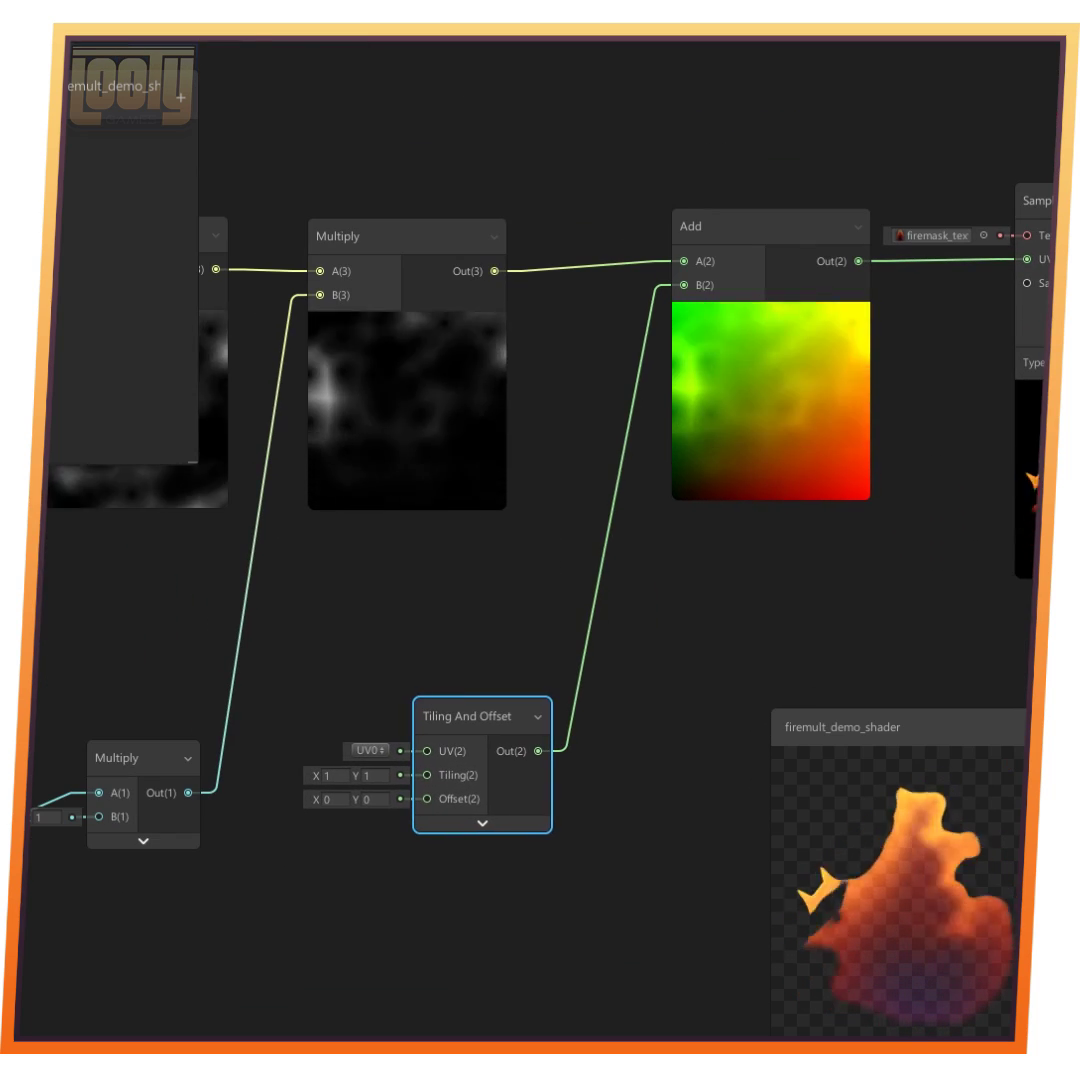
mouse_move(620, 590)
middle_mouse_down()
mouse_move(355, 581)
mouse_move(406, 606)
mouse_move(633, 583)
middle_mouse_up()
middle_click_drag(360, 520, 618, 542)
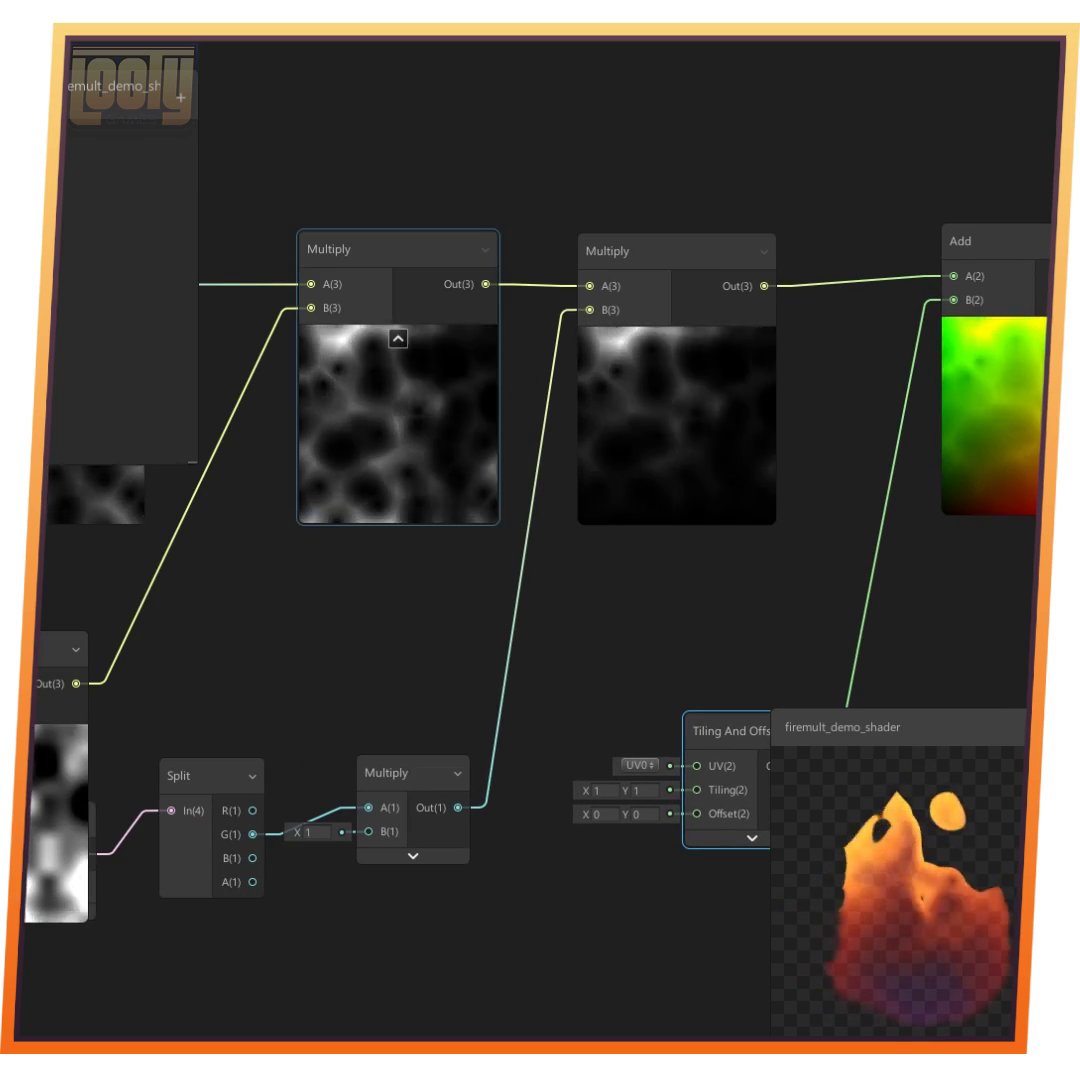
middle_click_drag(395, 255, 552, 256)
left_click_drag(552, 256, 470, 254)
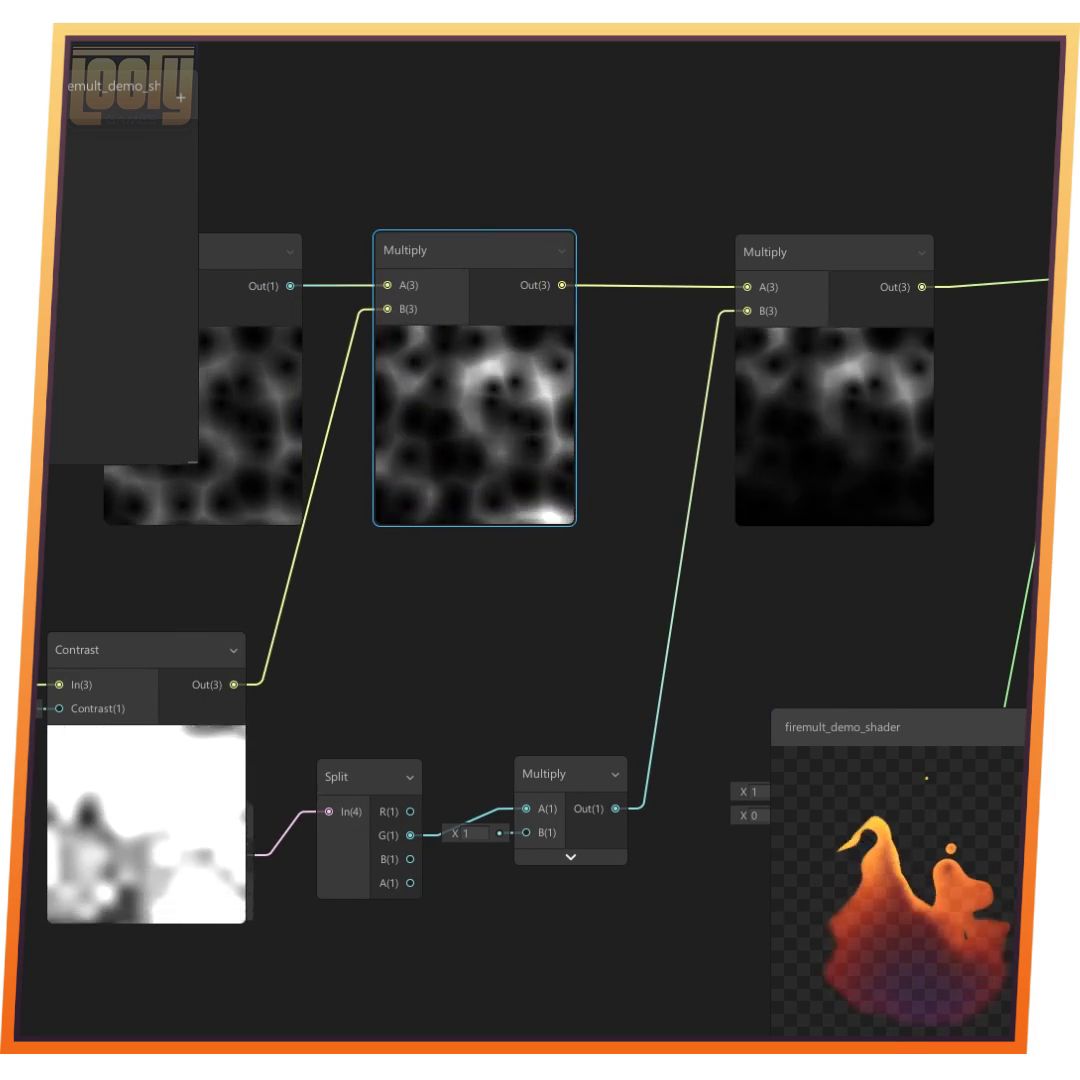
Collapse the previews of the first Multiply and the Contrast node and move both into a tidier layout
middle_click_drag(330, 575, 606, 580)
left_click(477, 345)
middle_click_drag(300, 555, 245, 540)
left_click_drag(362, 254, 316, 213)
left_click(363, 740)
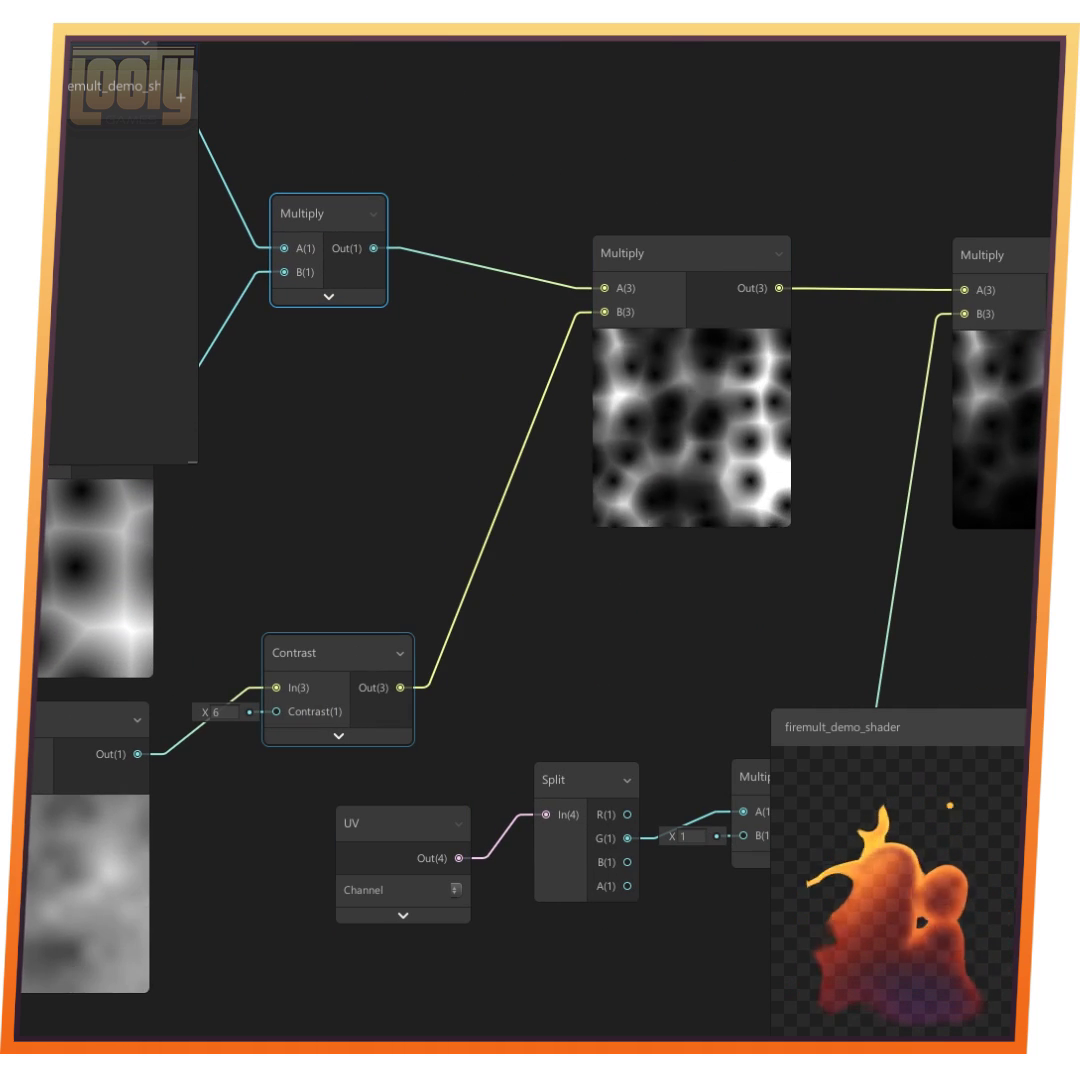
left_click_drag(330, 652, 325, 454)
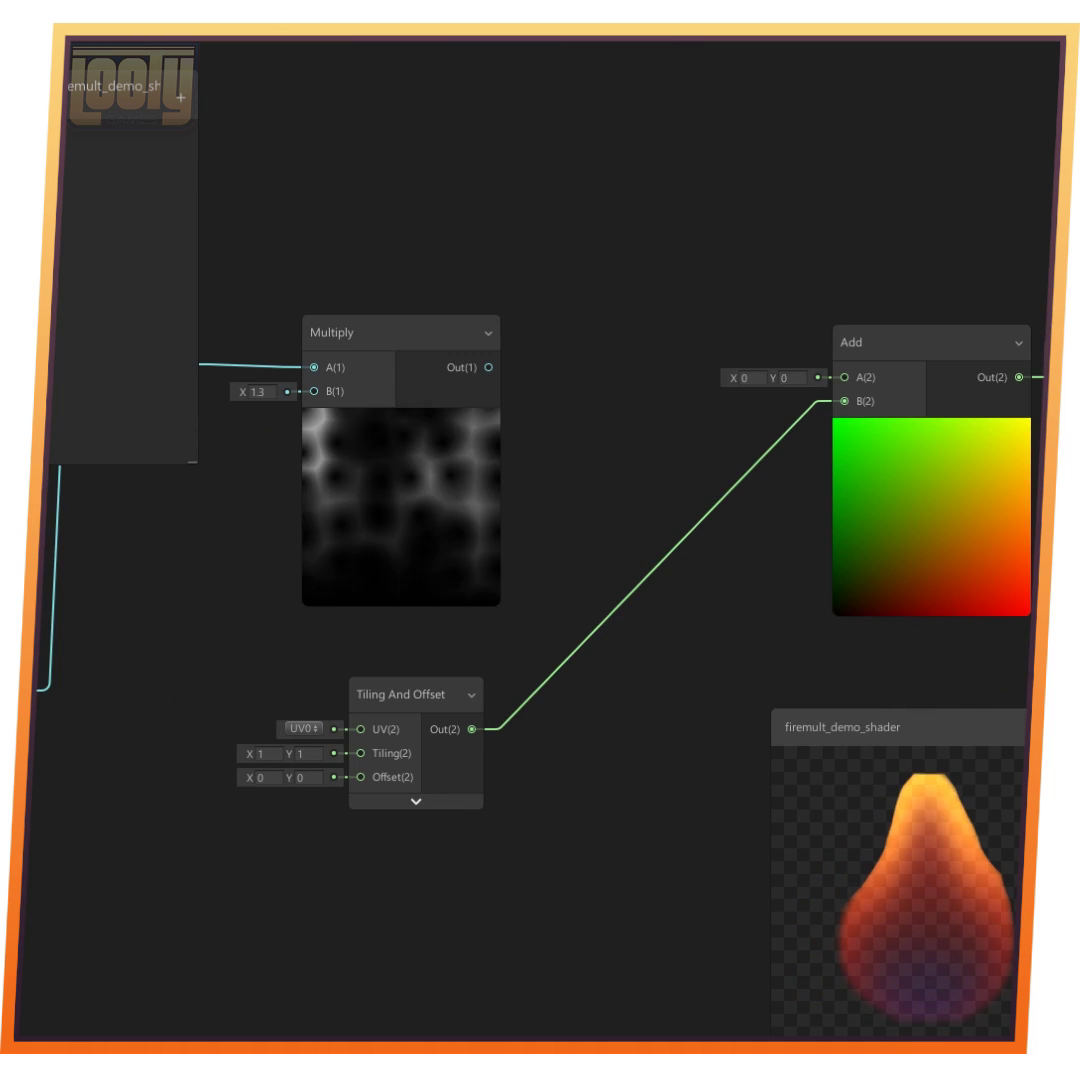
Add a Vector 2 node connected to the Add node's A input and feed the last Multiply's output into its X
right_click(617, 398)
left_click(668, 410)
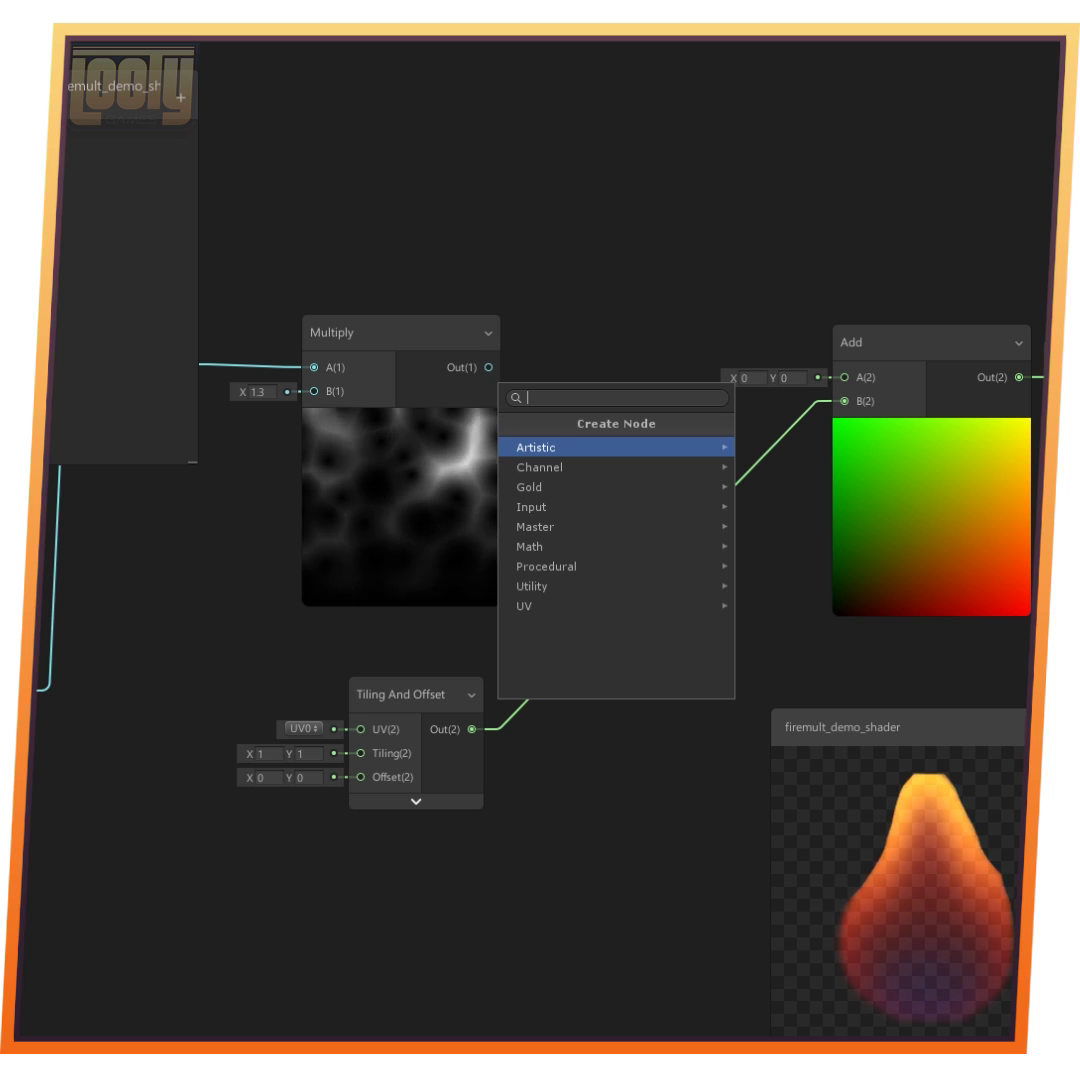
key("Return")
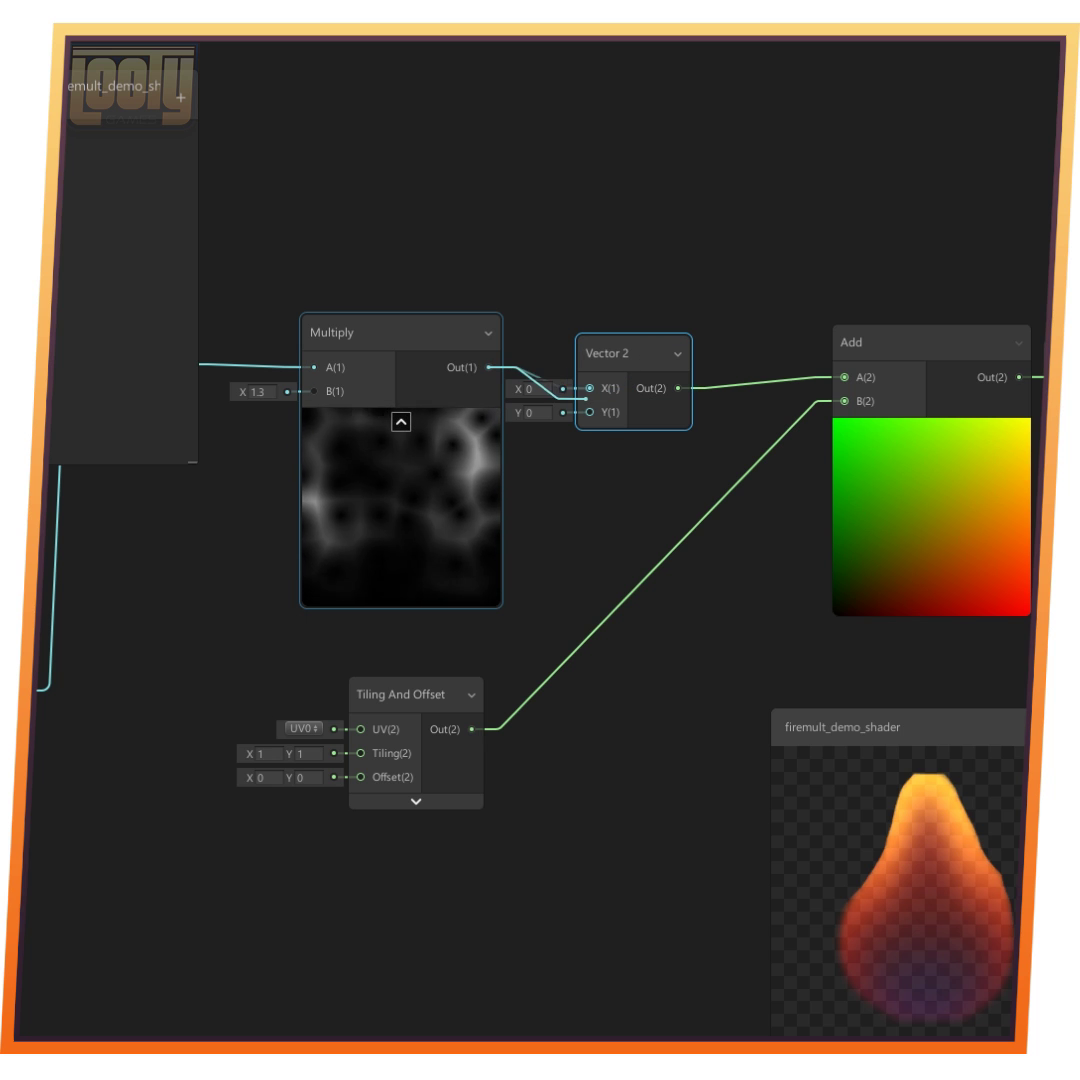
left_click_drag(593, 389, 590, 388)
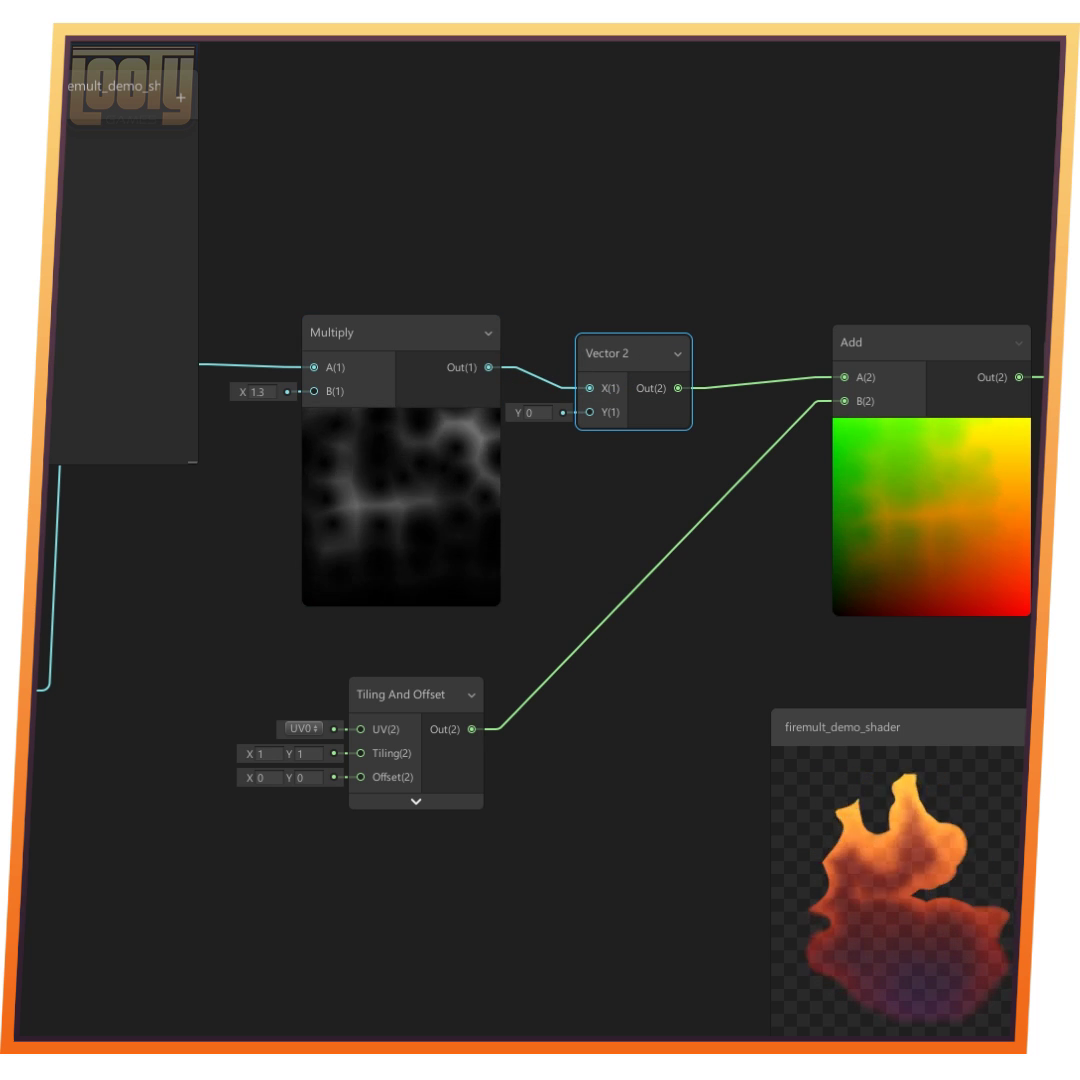
Feed the last Multiply's output into the Vector 2's Y instead of X and set the Multiply's B value to 1.9
left_click_drag(242, 392, 202, 392)
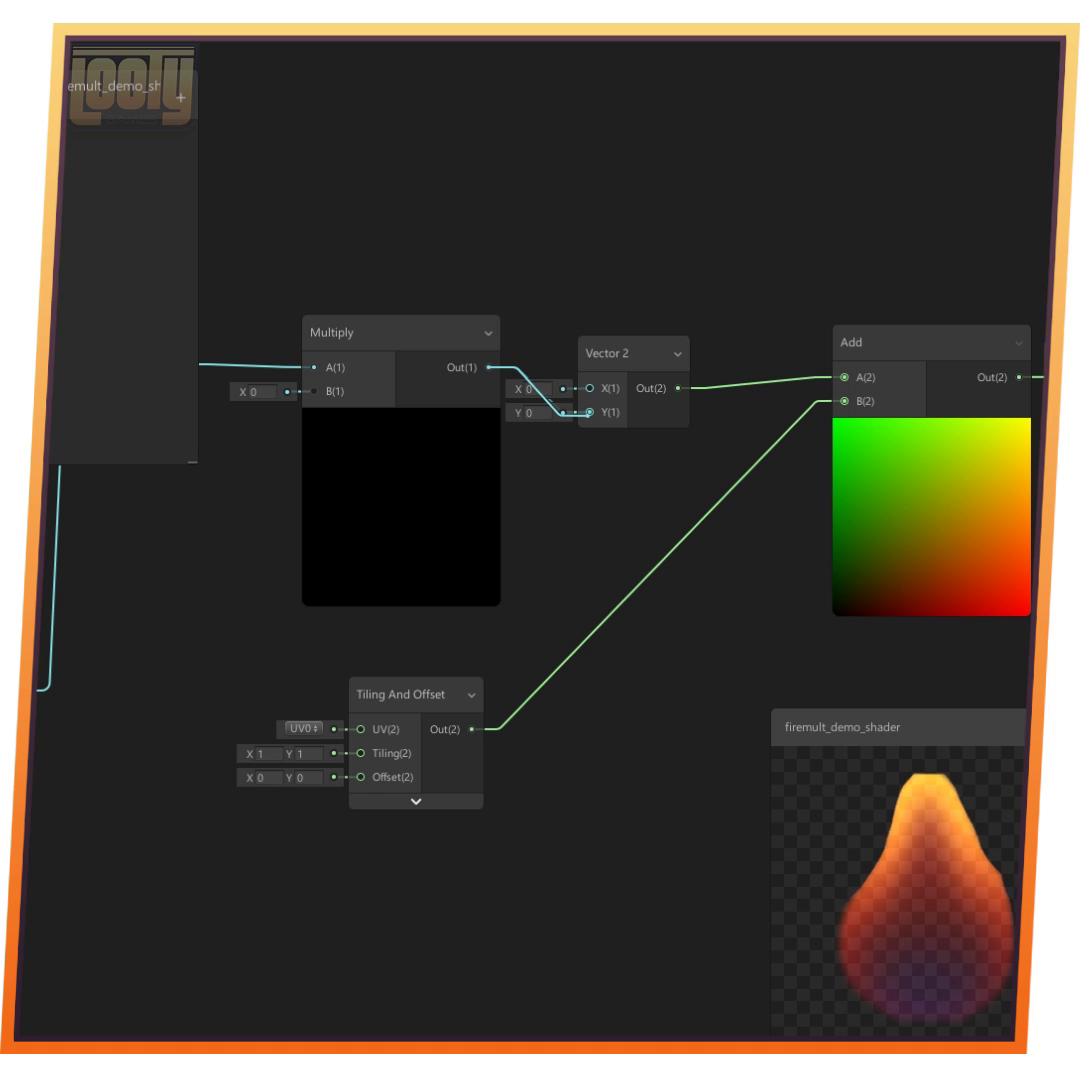
mouse_move(480, 500)
middle_mouse_down()
mouse_move(440, 522)
mouse_move(486, 505)
mouse_move(483, 491)
middle_mouse_up()
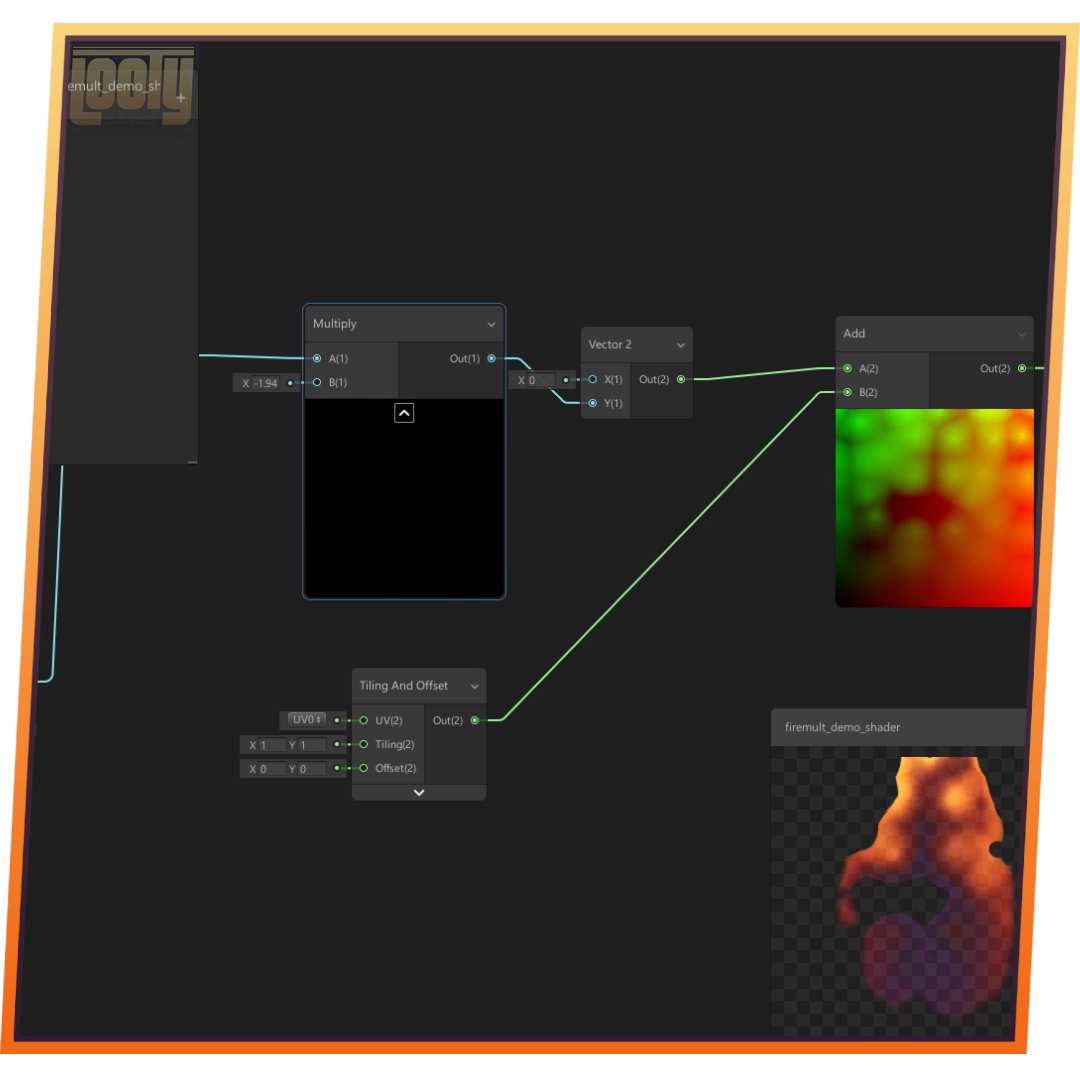
left_click_drag(147, 383, 275, 383)
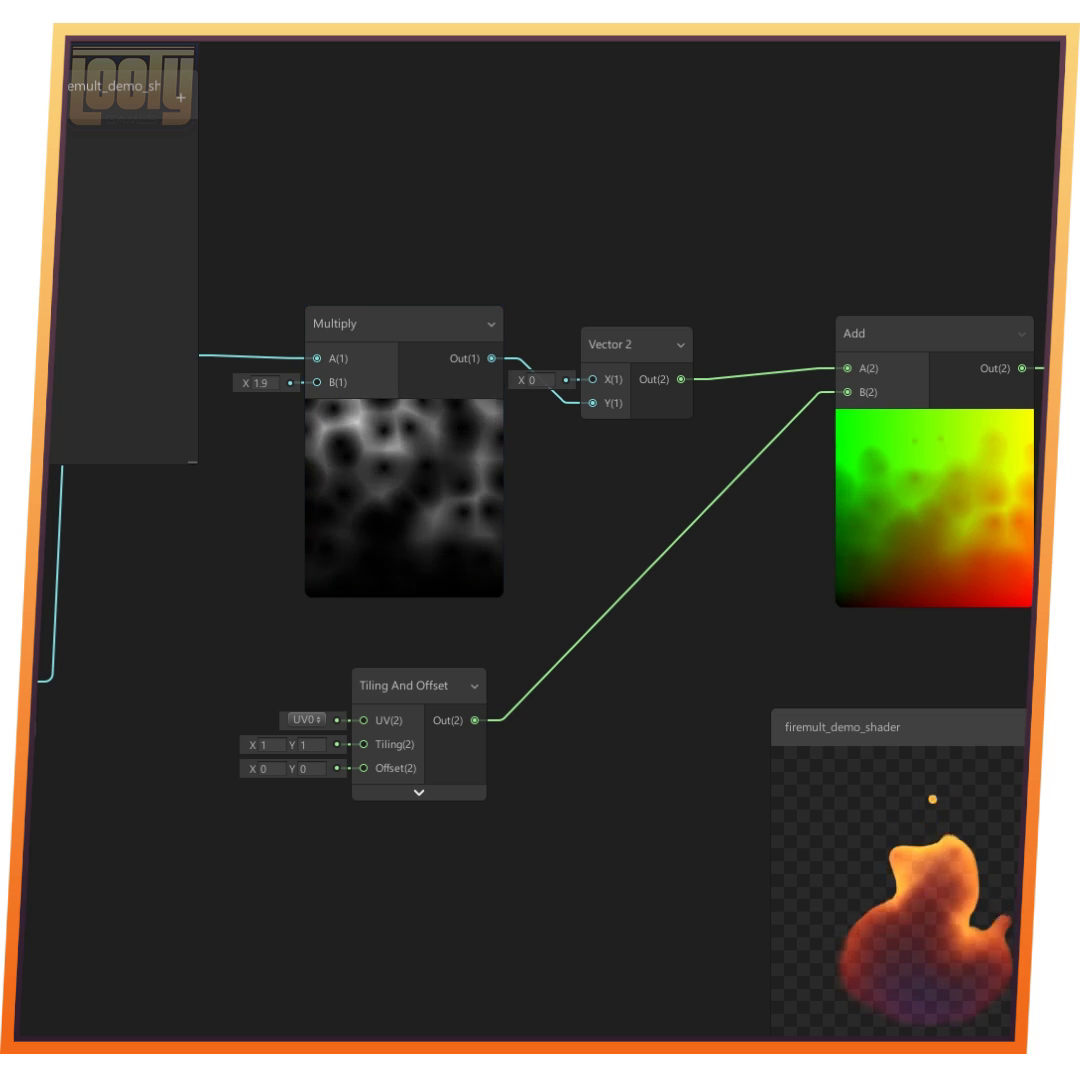
middle_click_drag(420, 730, 663, 578)
middle_click_drag(330, 560, 834, 567)
middle_click_drag(480, 420, 693, 678)
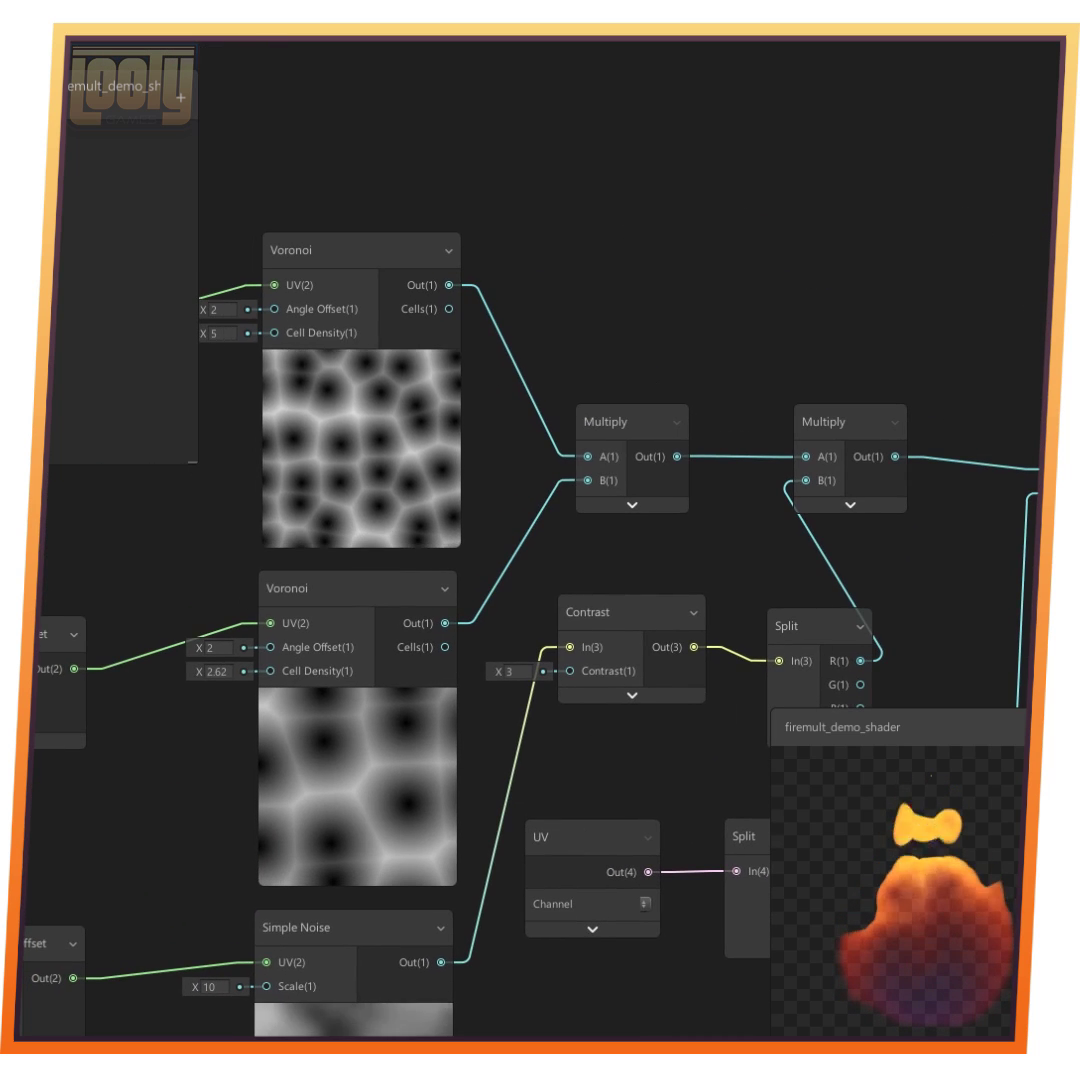
middle_click_drag(632, 650, 771, 510)
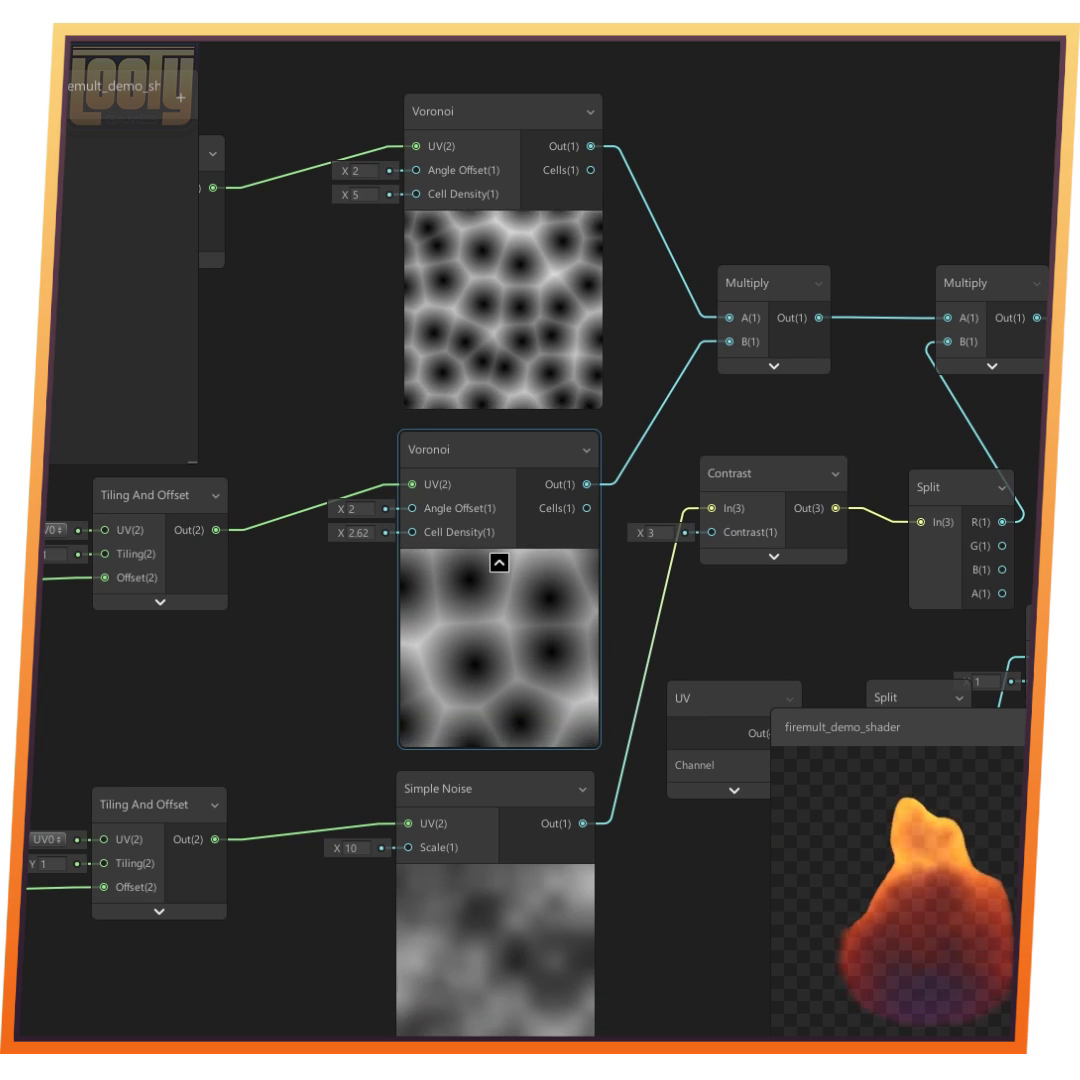
Collapse the preview of the lower Voronoi node and move the node closer to its Tiling And Offset node
left_click(499, 563)
left_click_drag(470, 450, 352, 502)
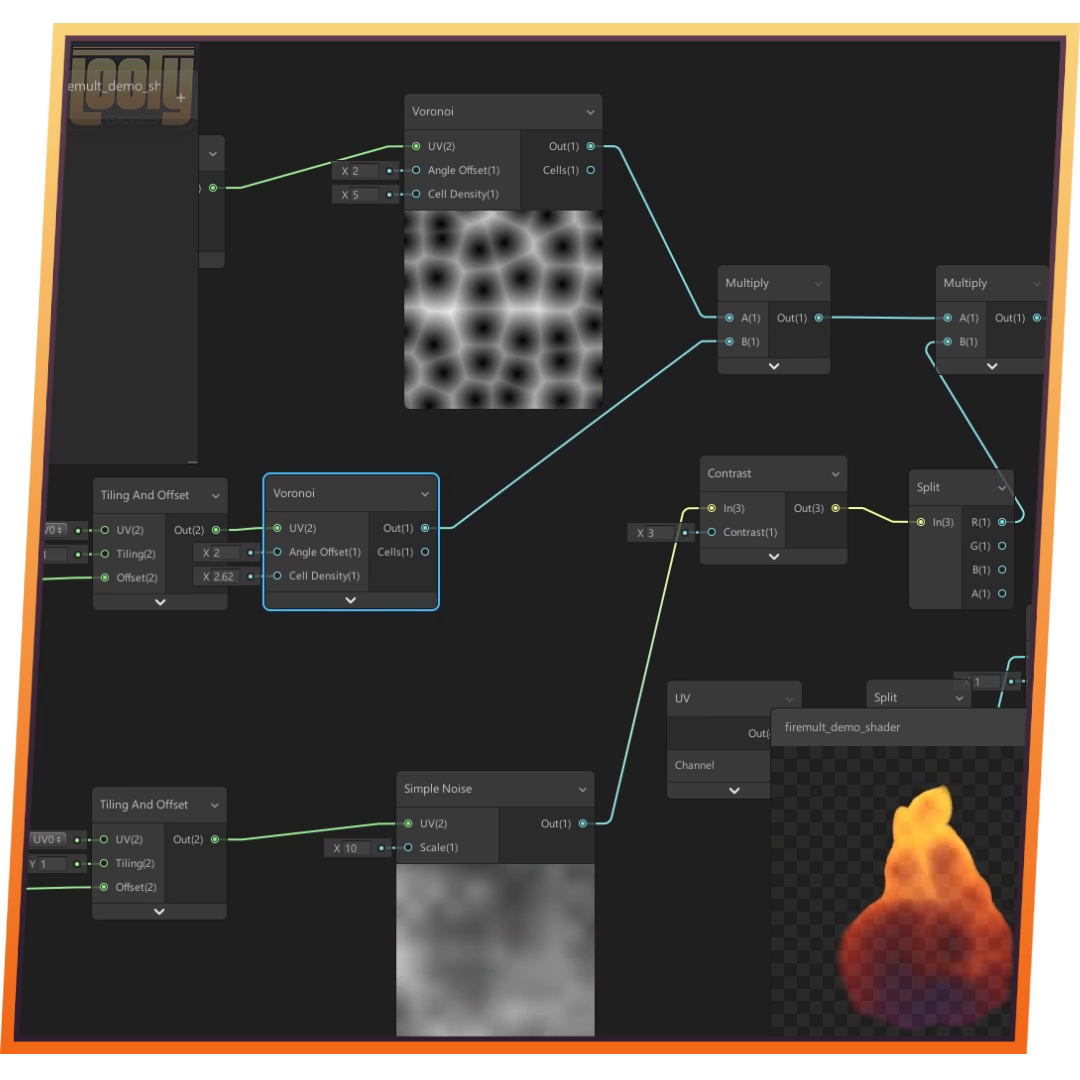
left_click_drag(485, 529, 490, 529)
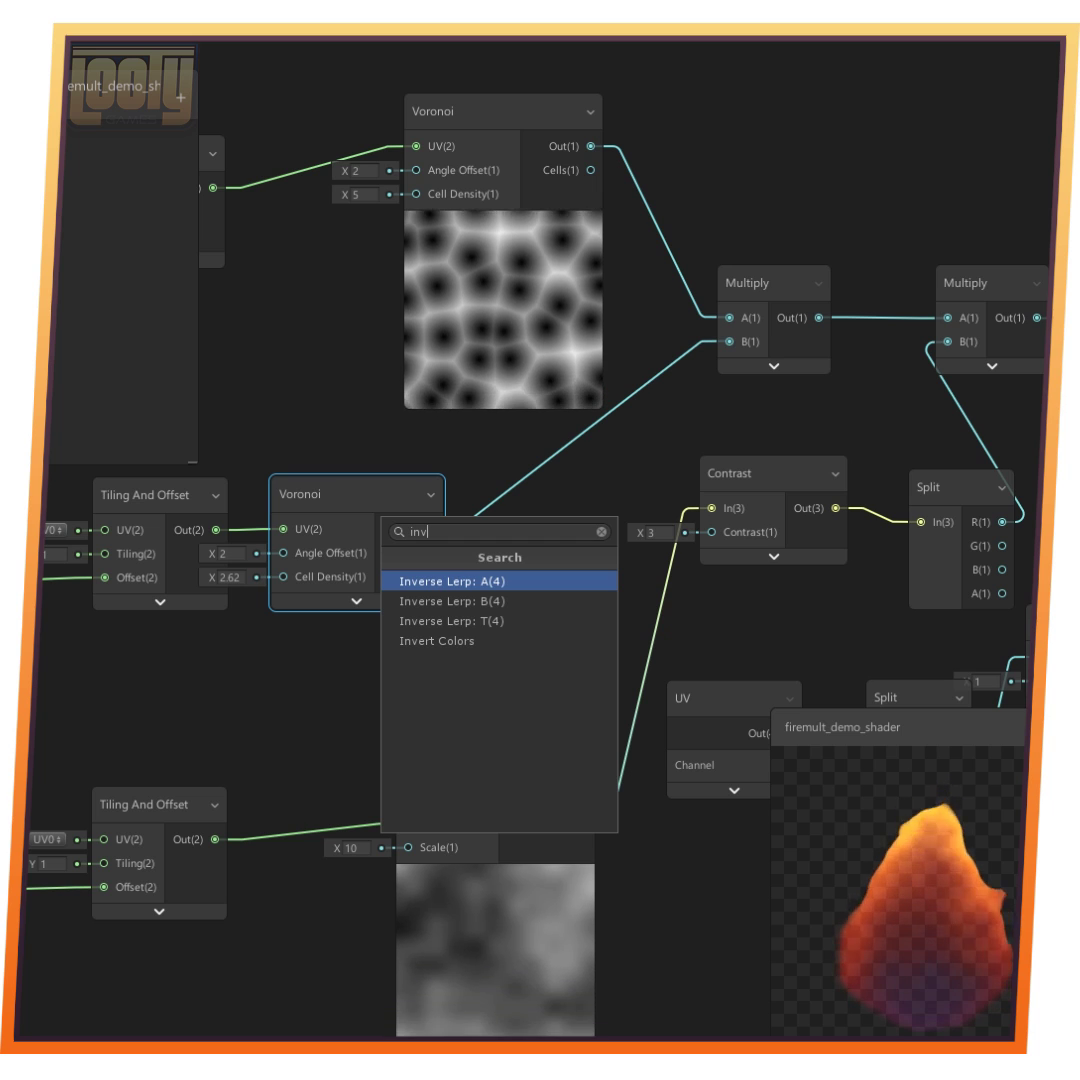
Add an Invert Colors node after the lower Voronoi, enable its Red inversion and feed its output into the first Multiply's B
left_click(460, 641)
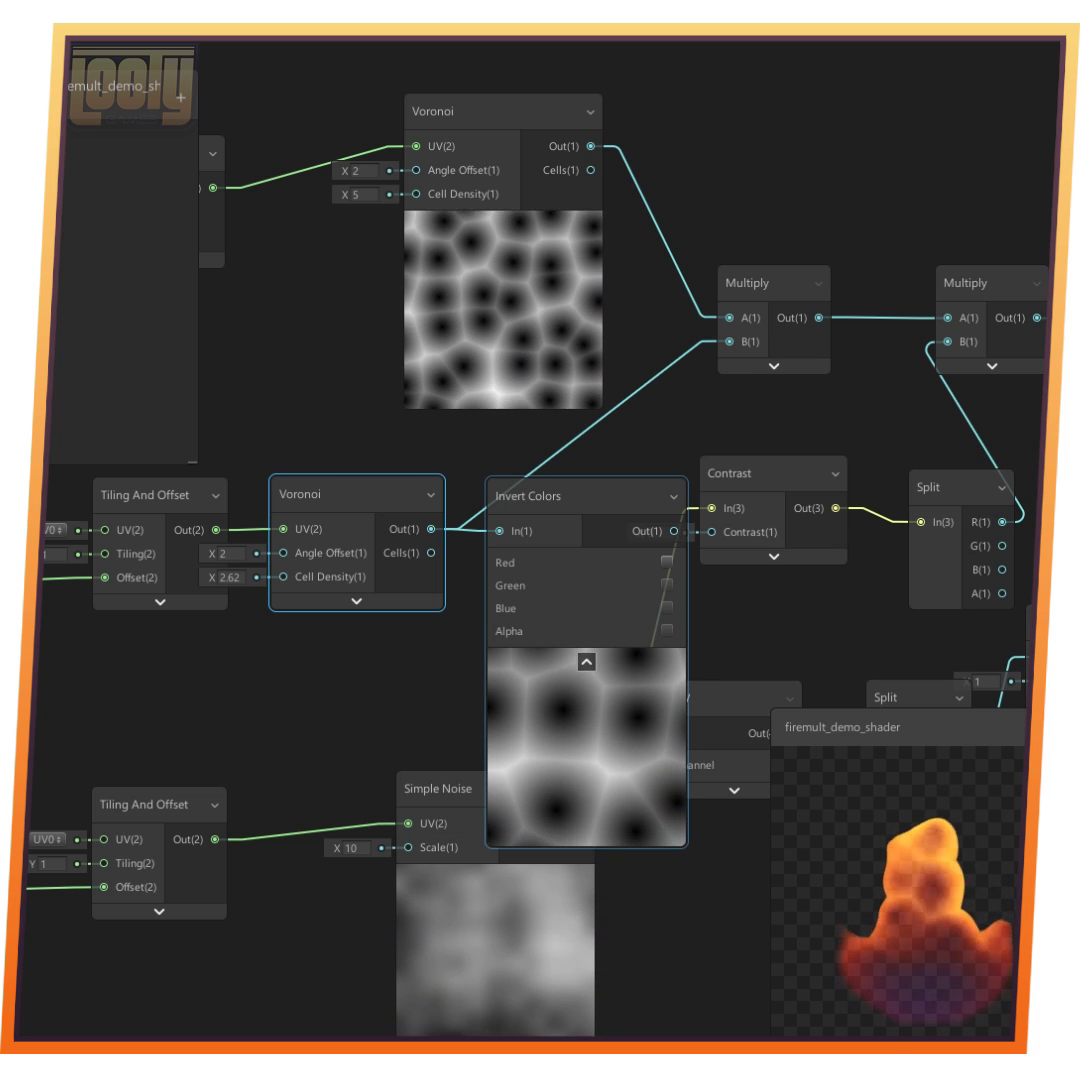
left_click(587, 661)
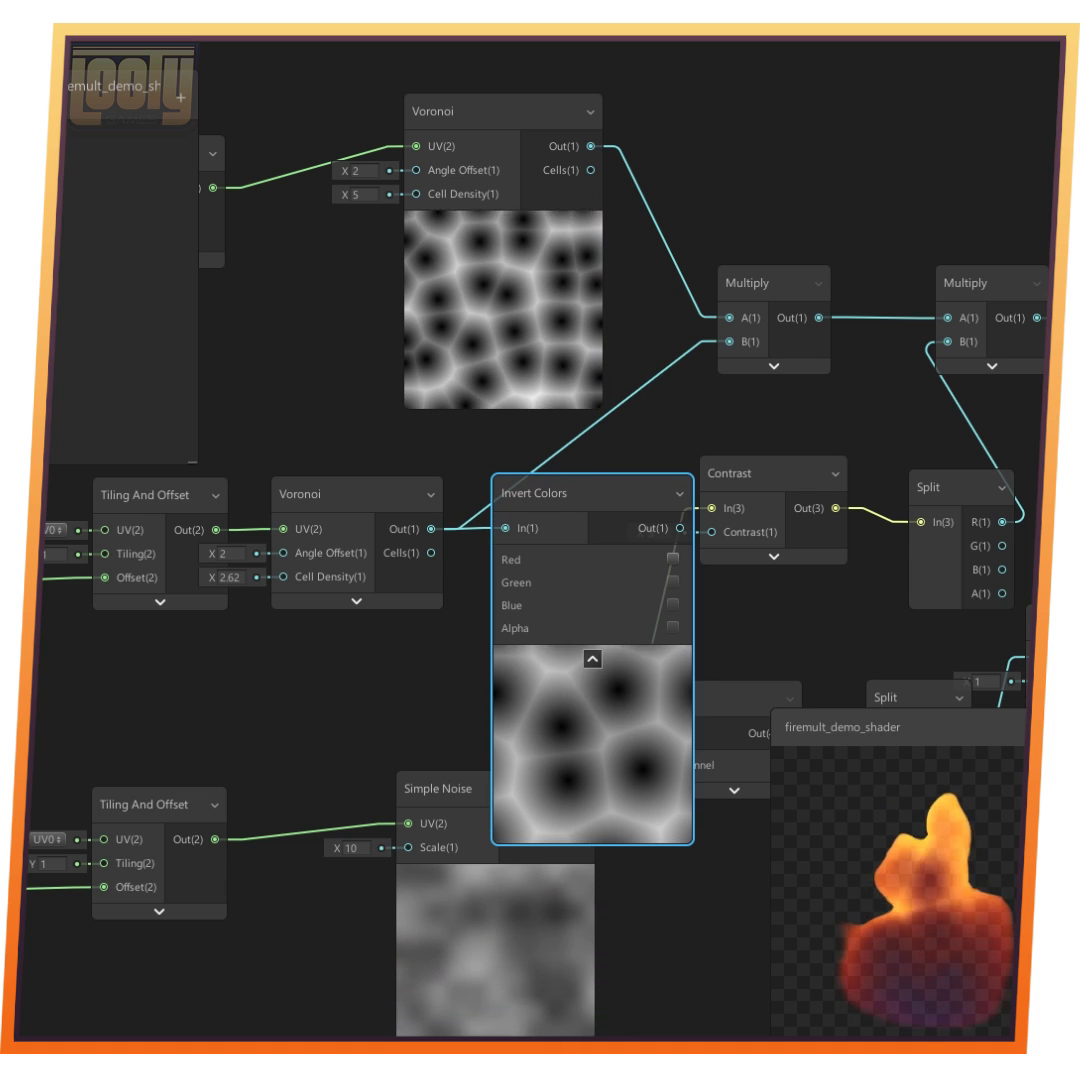
left_click(356, 601)
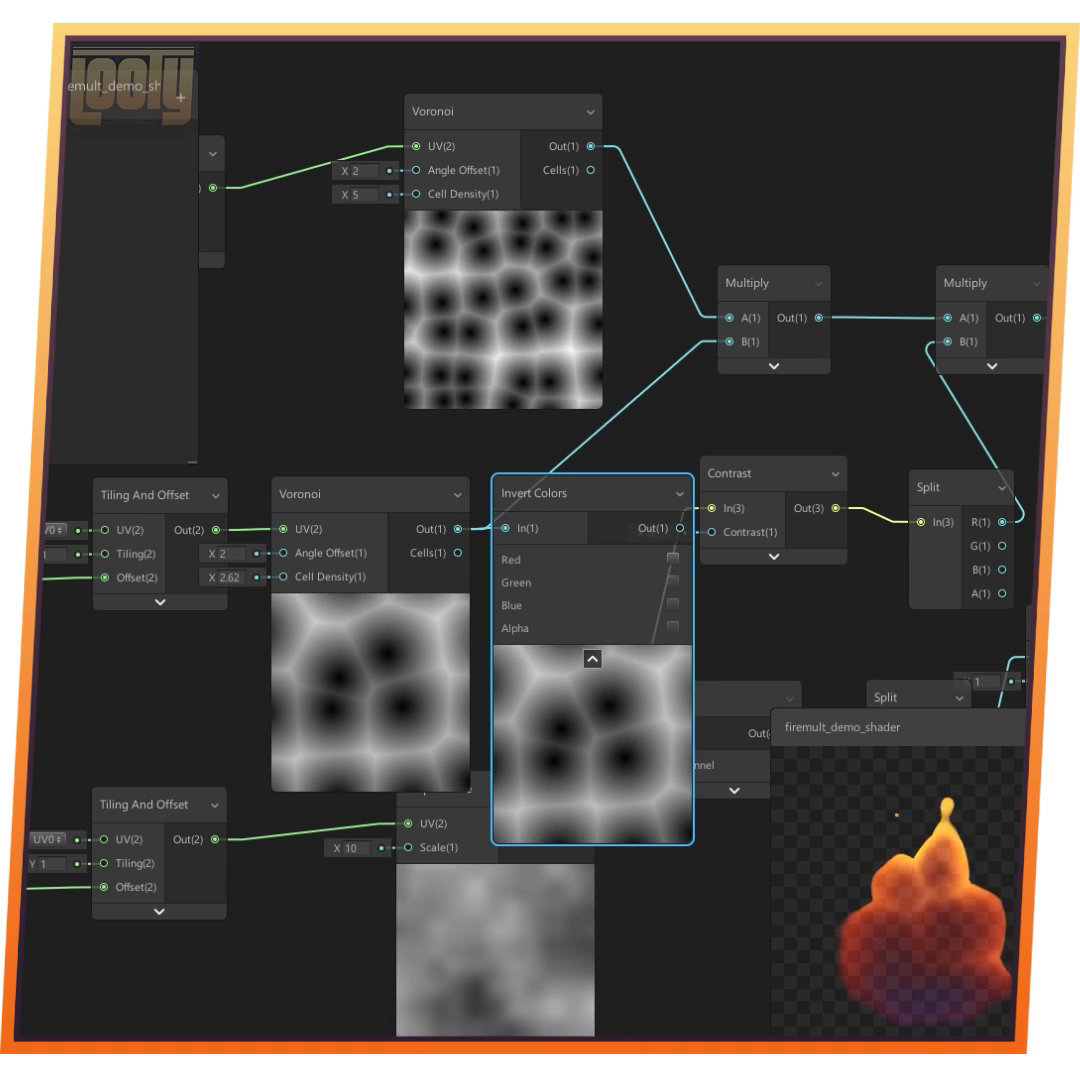
left_click(673, 559)
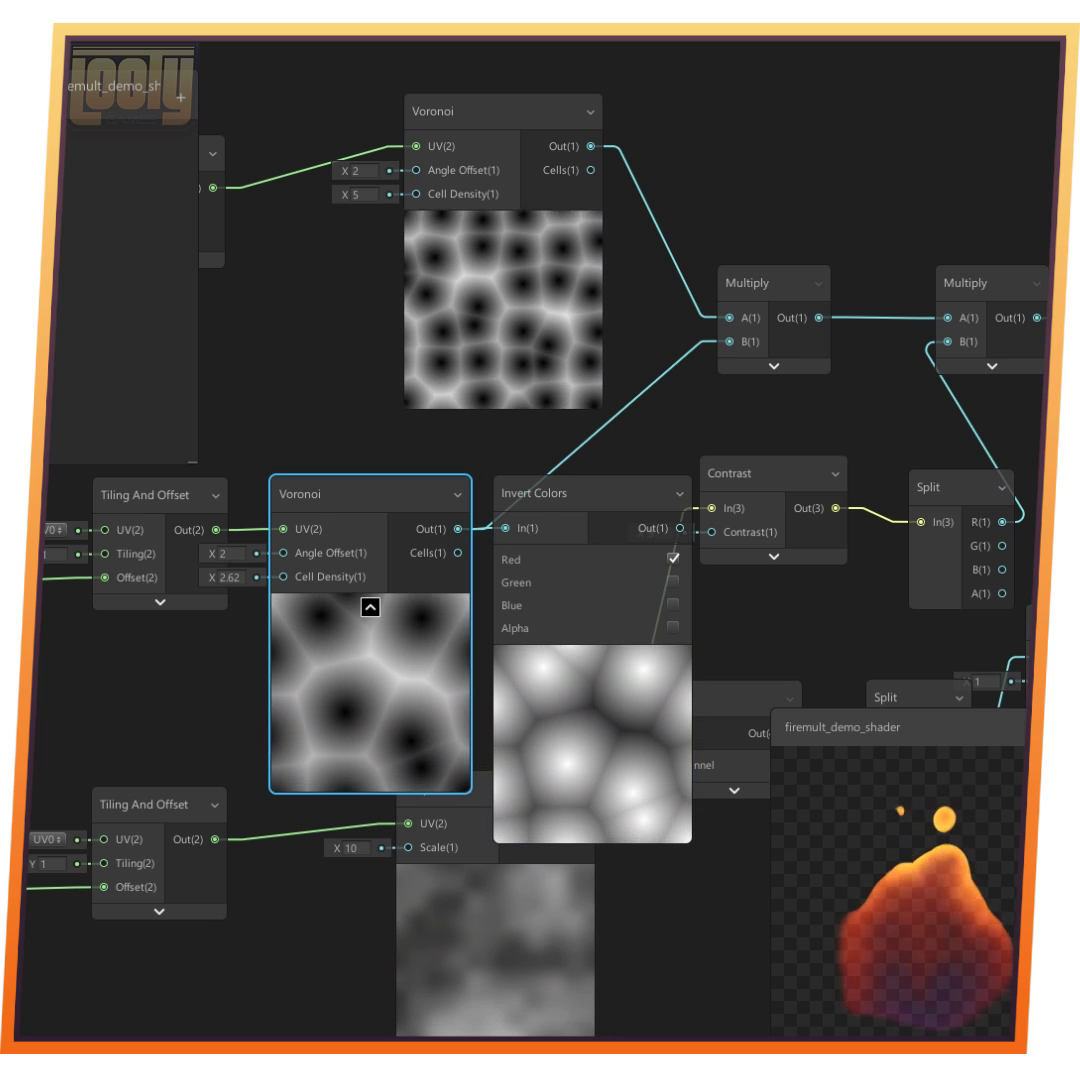
left_click(369, 607)
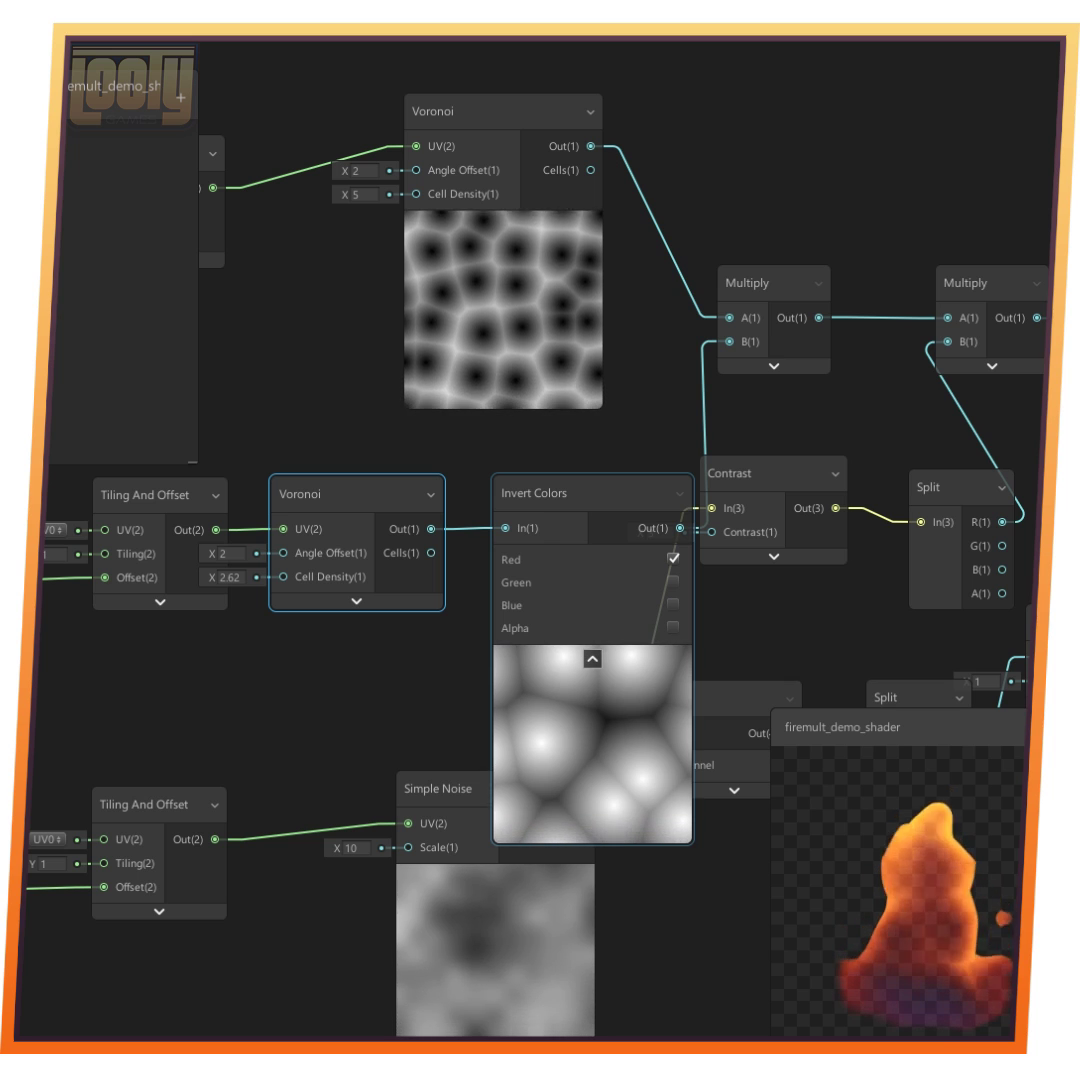
Collapse the preview of the Invert Colors node
middle_click_drag(773, 510, 374, 406)
middle_click_drag(650, 450, 391, 448)
middle_click_drag(260, 540, 913, 561)
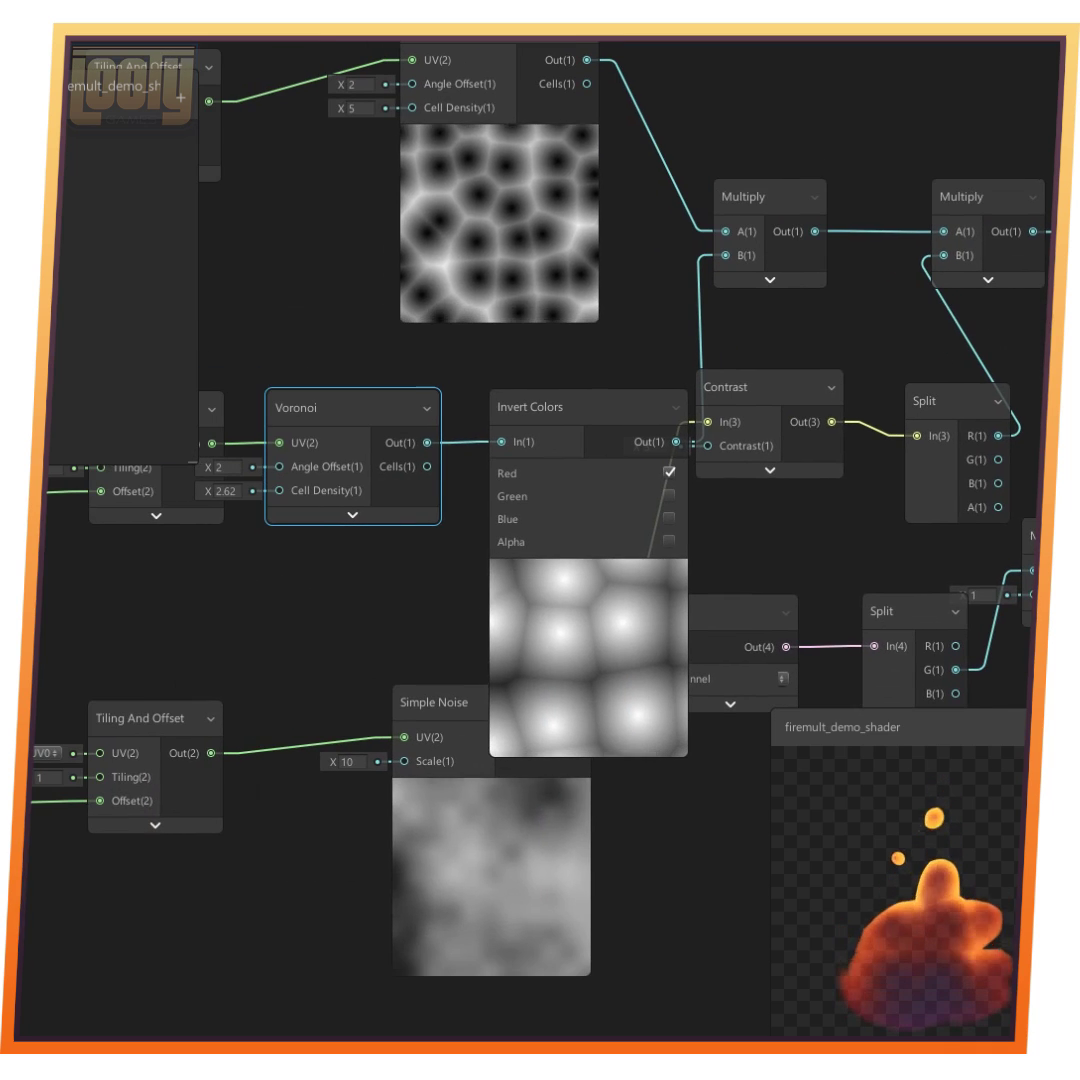
left_click(586, 569)
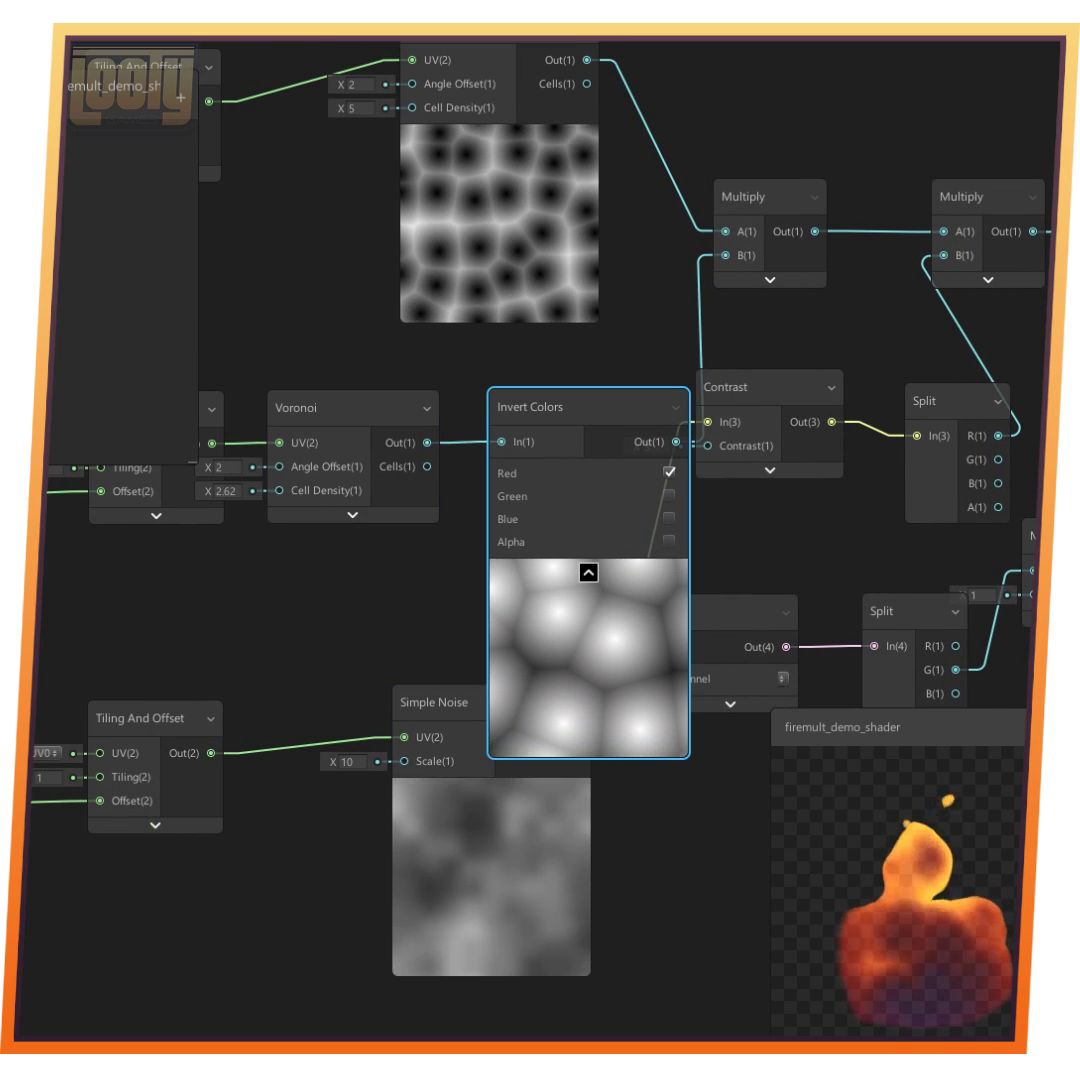
Try a Simple Noise Scale of 5, and settle on a Scale of 20
middle_click_drag(600, 500, 336, 384)
left_click(190, 597)
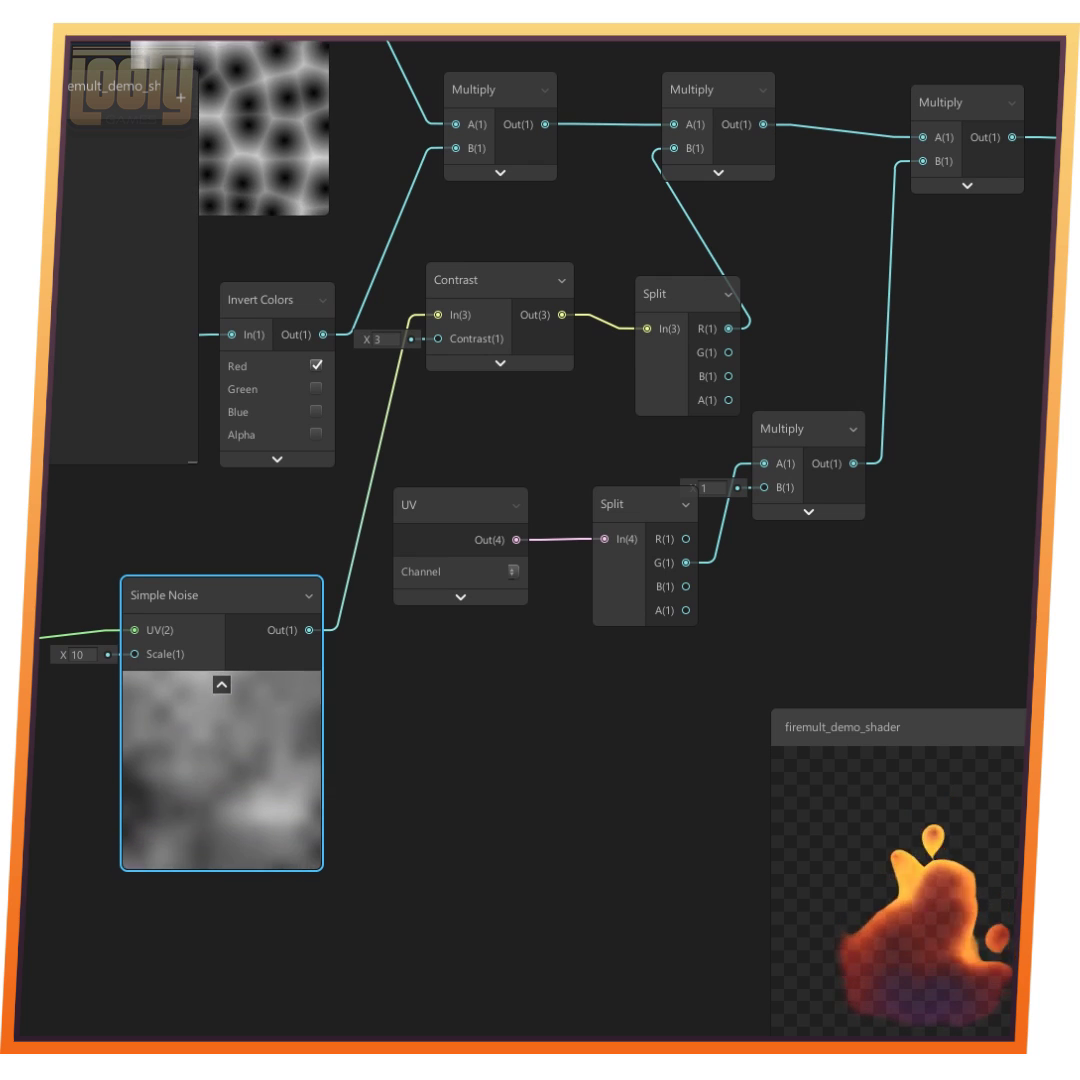
left_click(83, 655)
type("5")
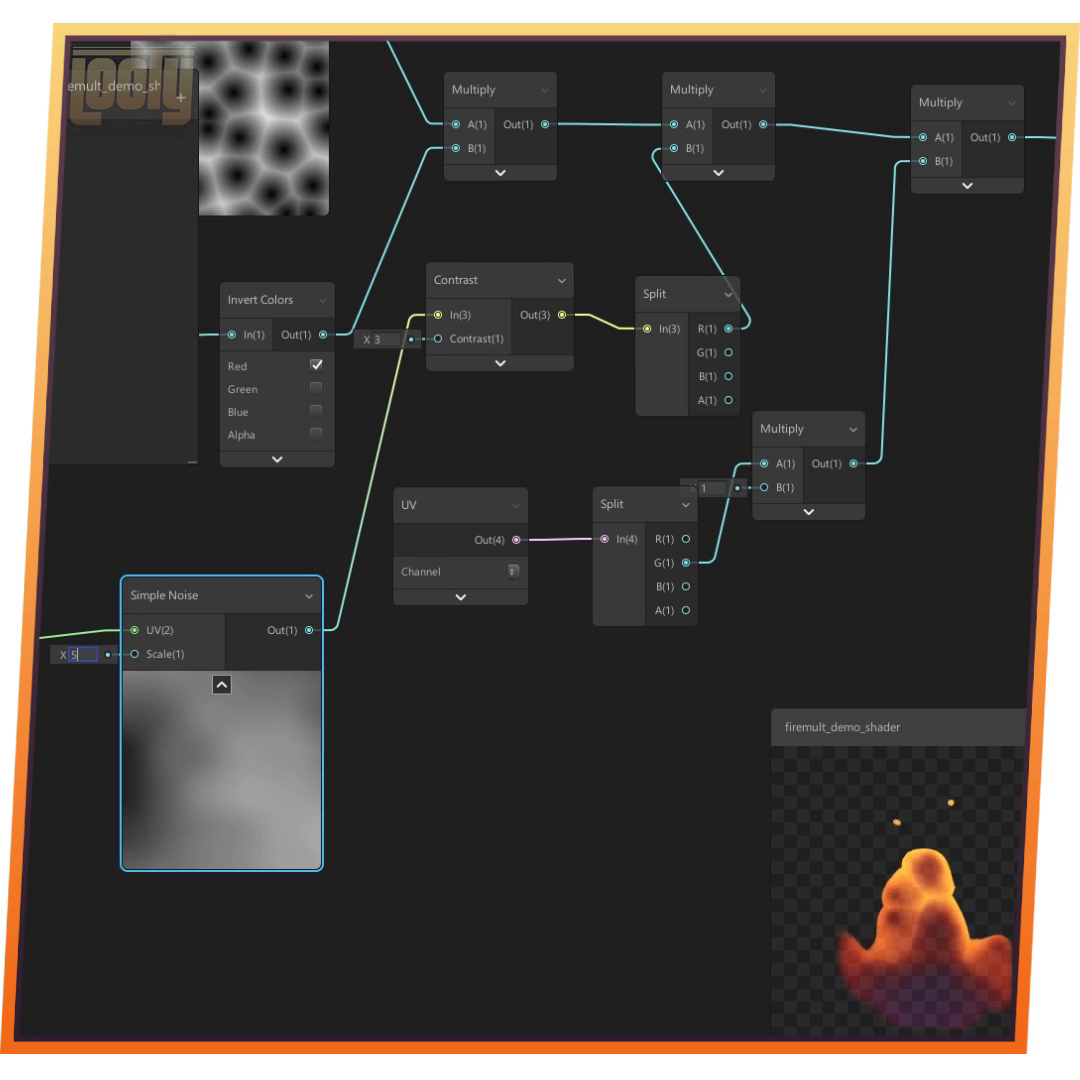
type("20")
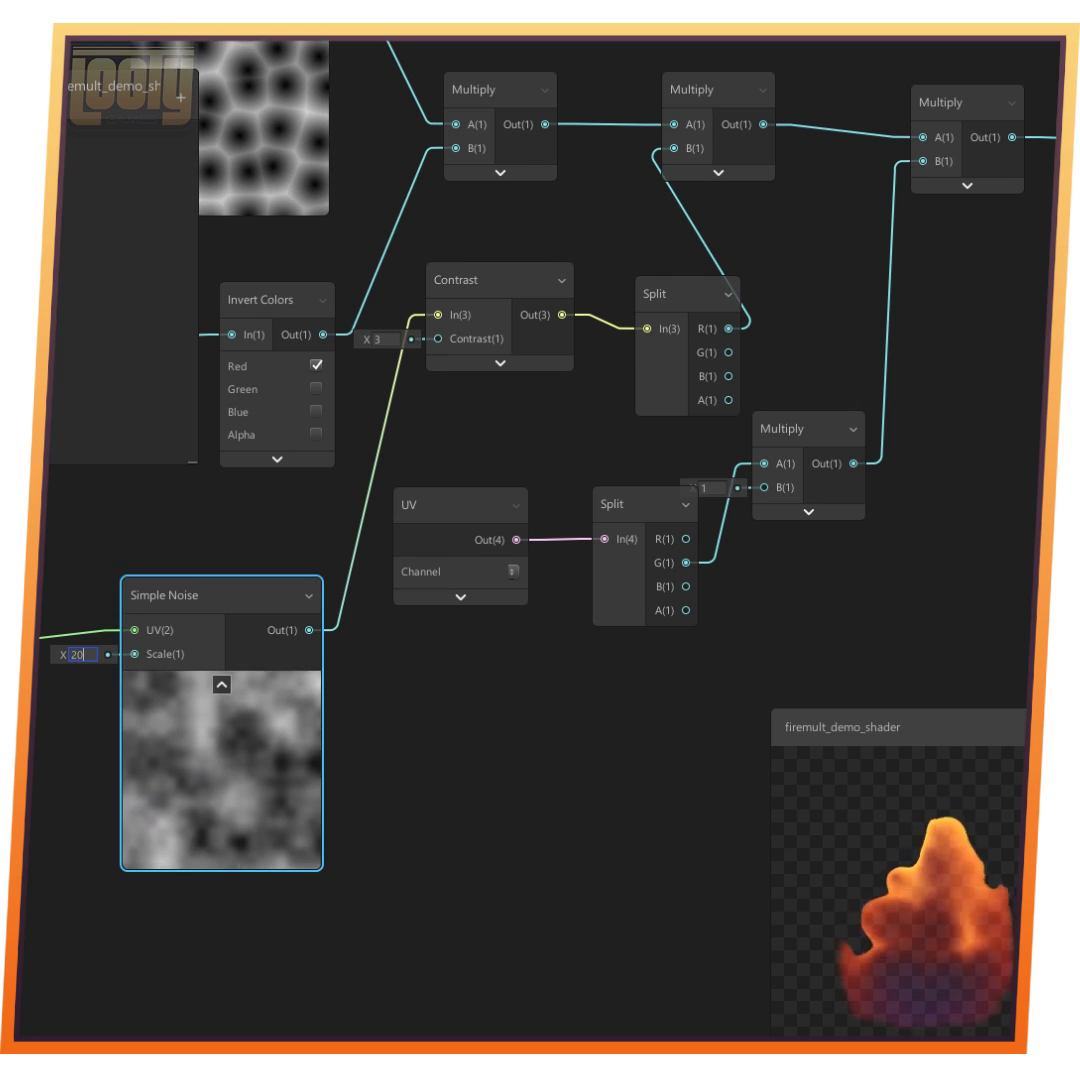
Feed the upper Voronoi into the Invert Colors input and connect the lower Voronoi directly to the first Multiply's B
middle_click_drag(700, 400, 814, 600)
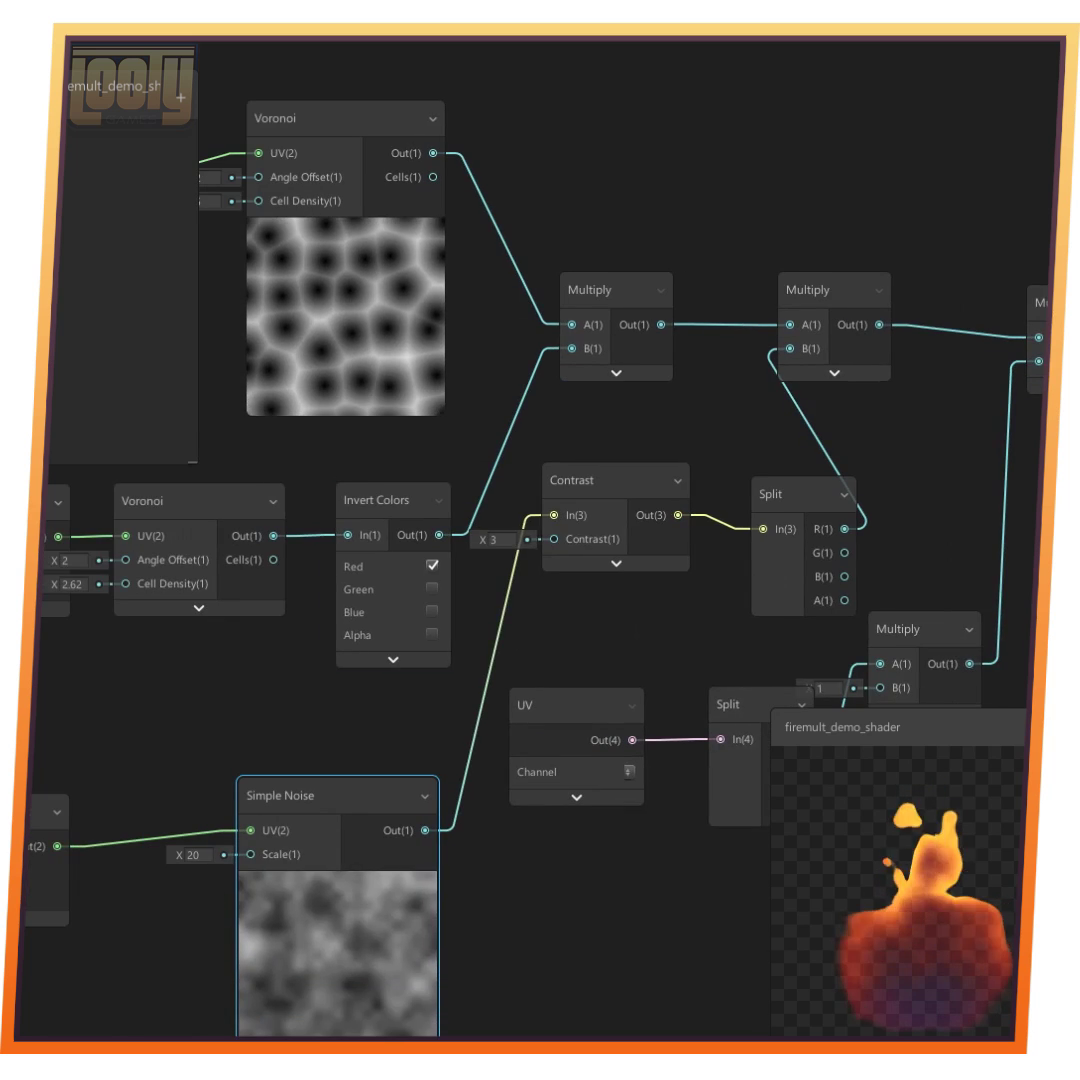
middle_click_drag(200, 550, 371, 662)
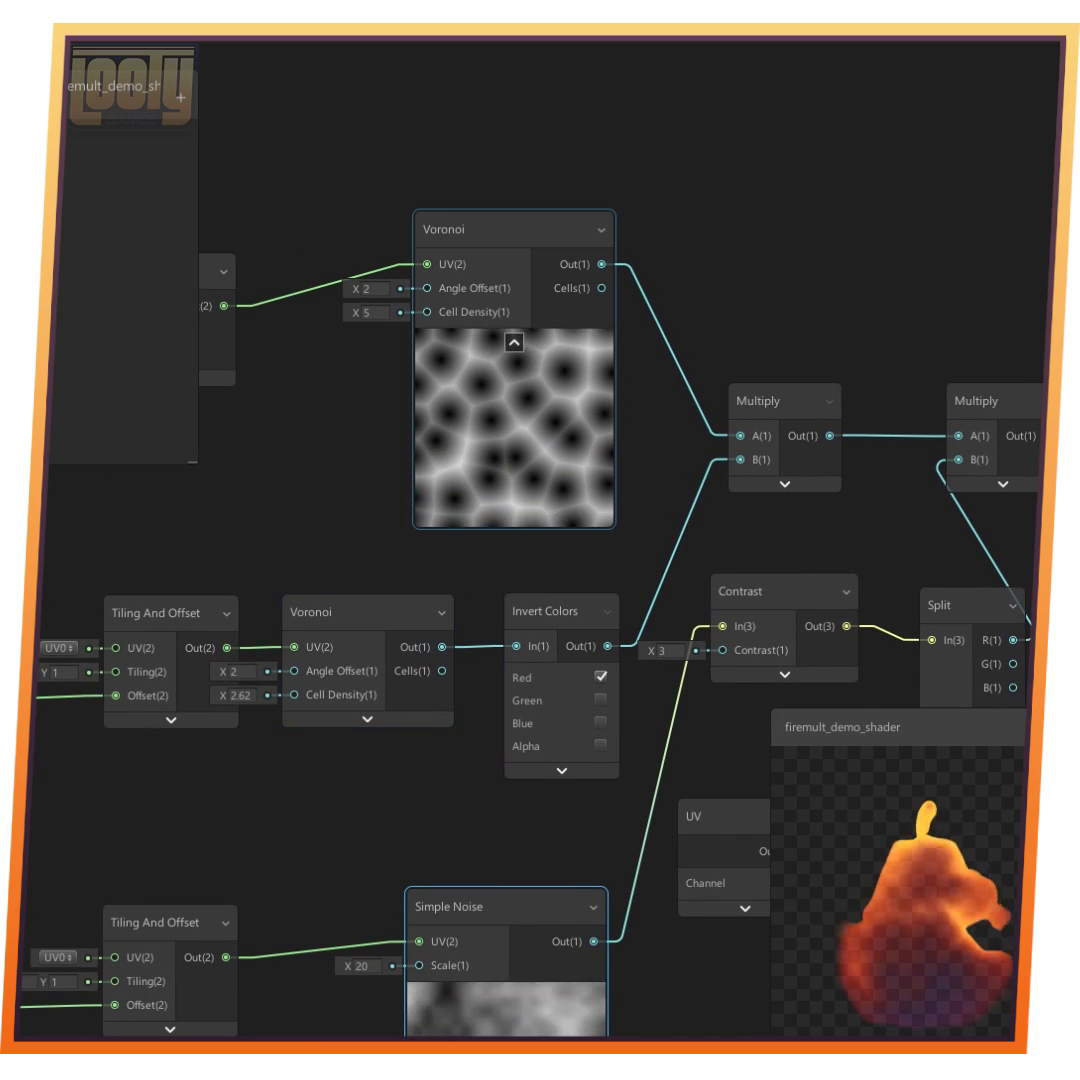
left_click_drag(601, 264, 516, 646)
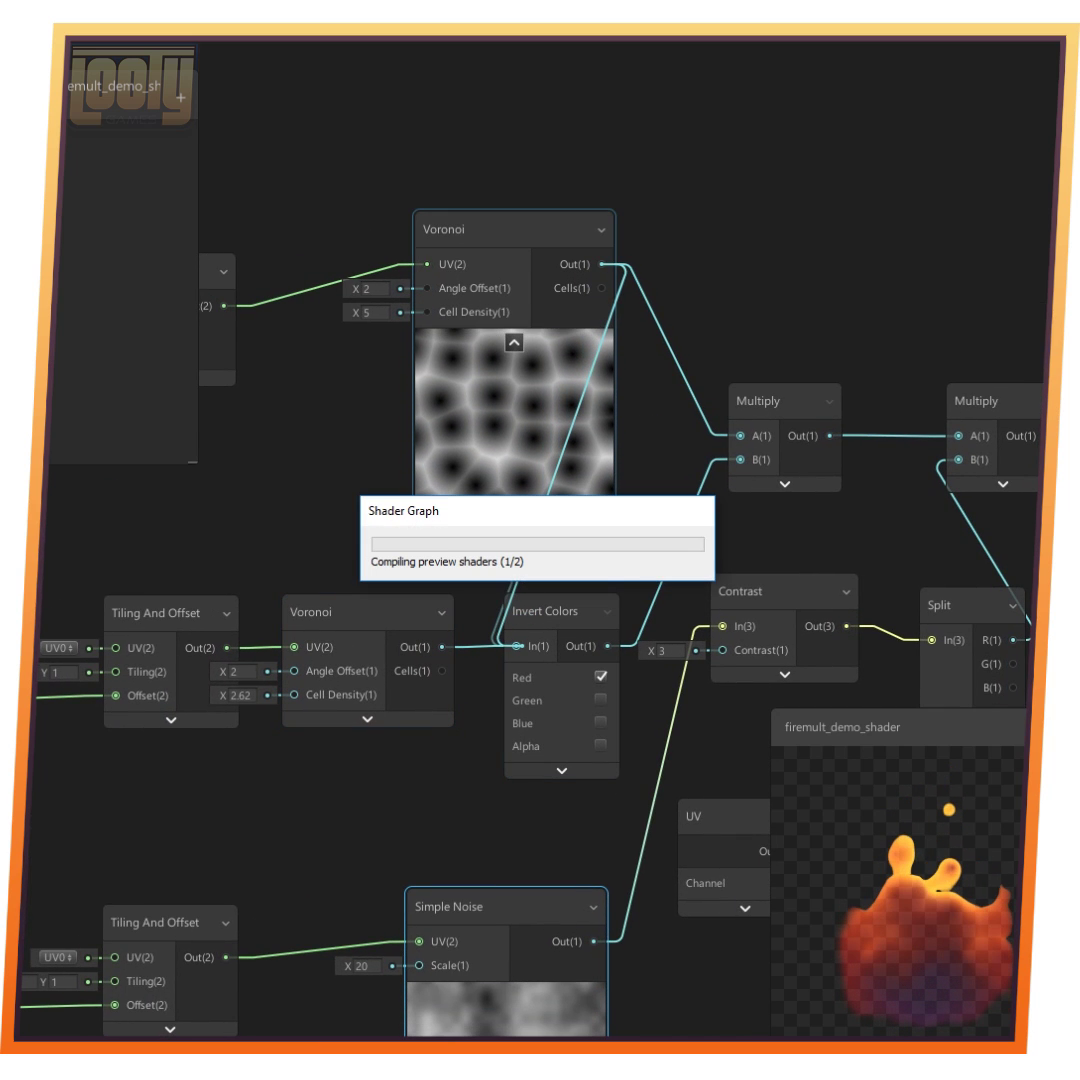
left_click_drag(442, 647, 748, 460)
Place Invert Colors between the upper Voronoi and the first Multiply, and connect its output to the Multiply's A
left_click(558, 612)
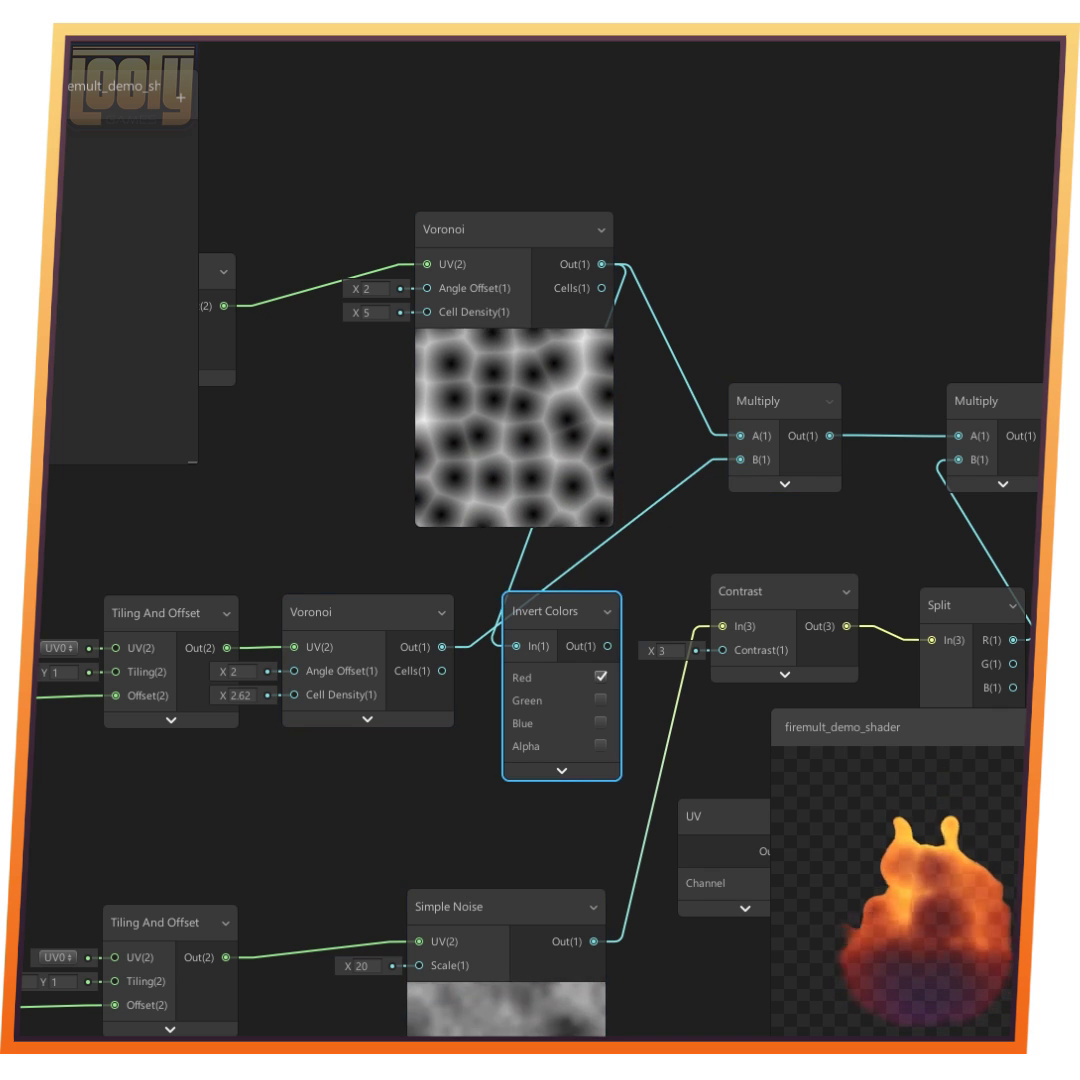
left_click_drag(558, 612, 695, 277)
left_click_drag(509, 350, 362, 358)
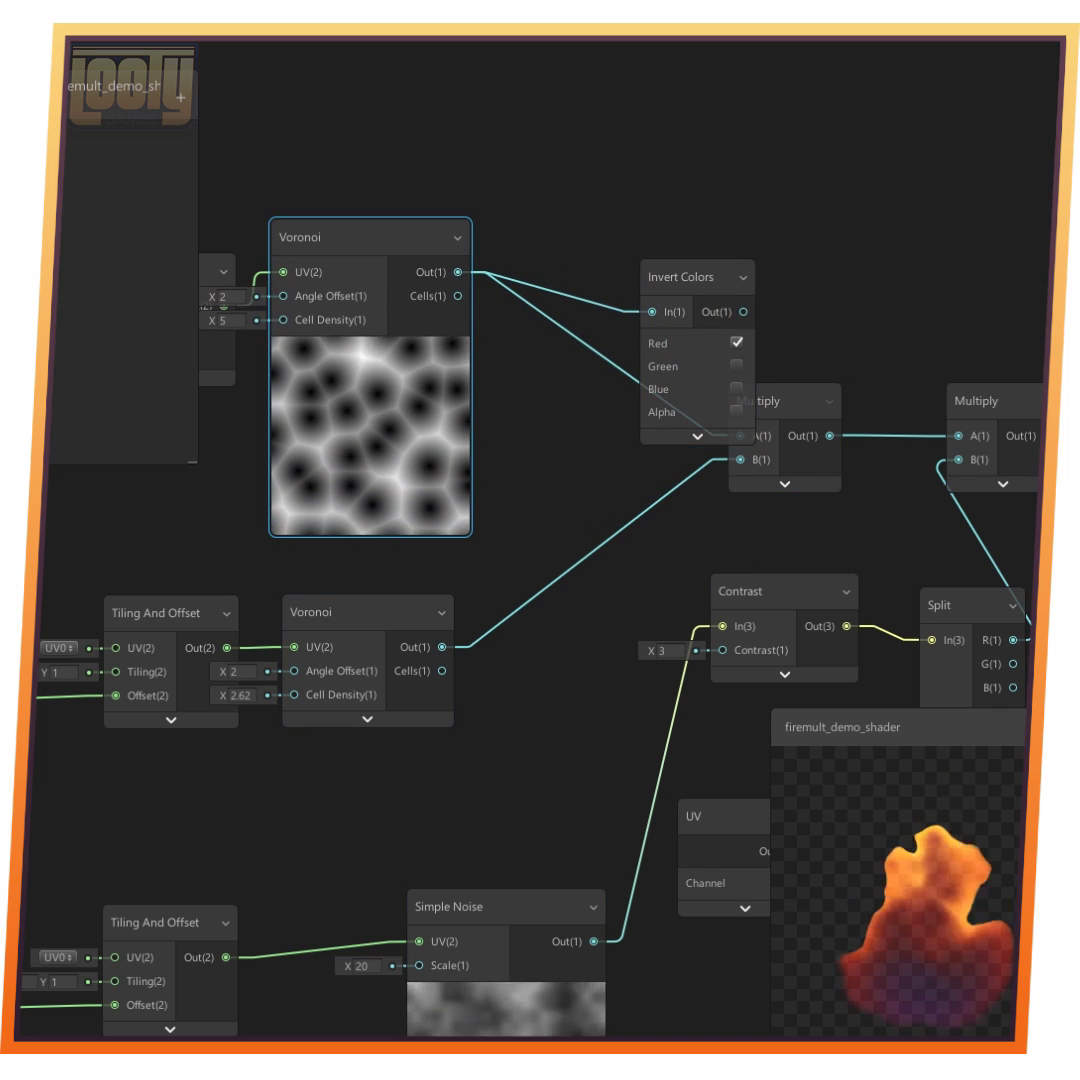
left_click_drag(690, 277, 740, 436)
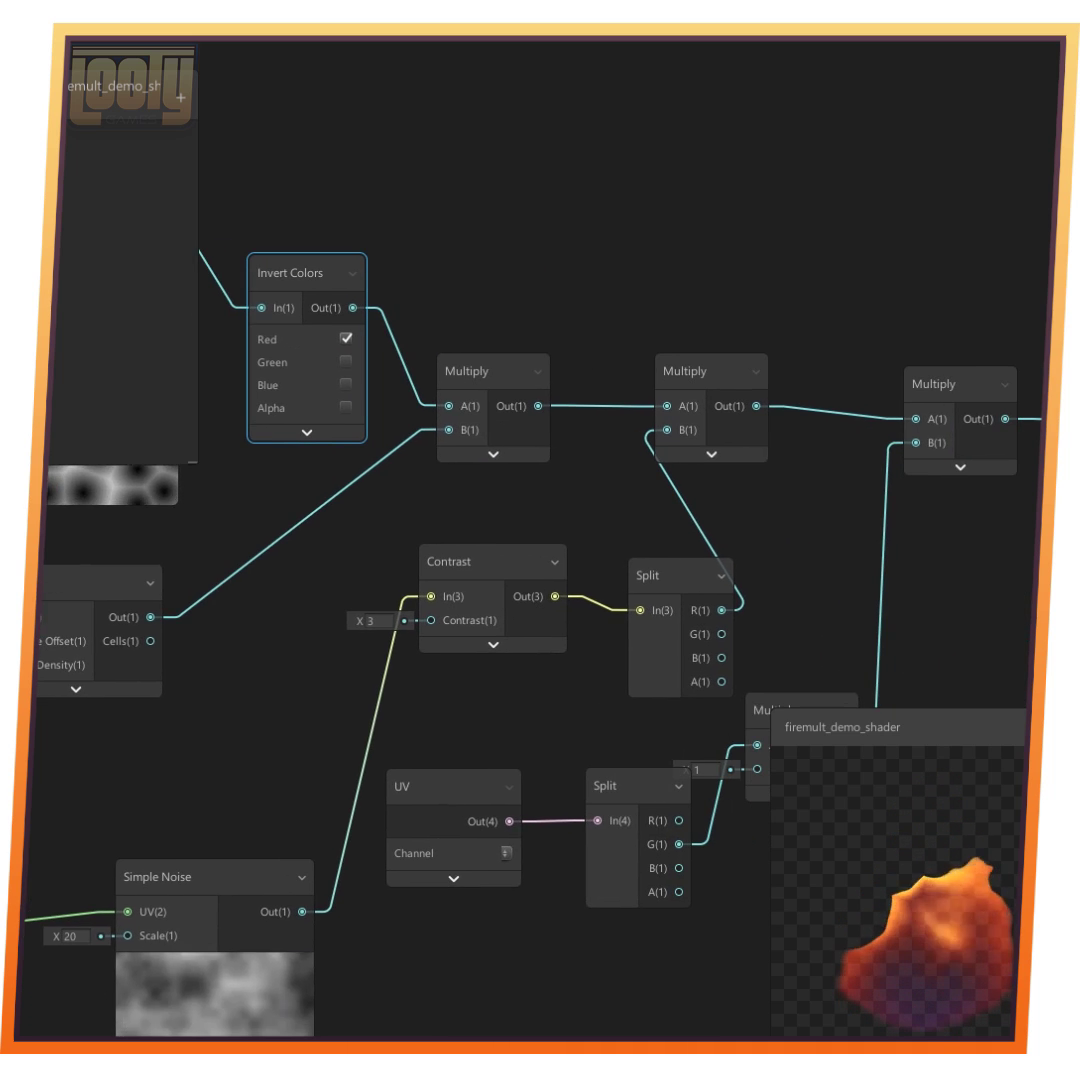
Expand the lower Voronoi's preview and move the node slightly toward the upper Voronoi
middle_click_drag(680, 630, 205, 300)
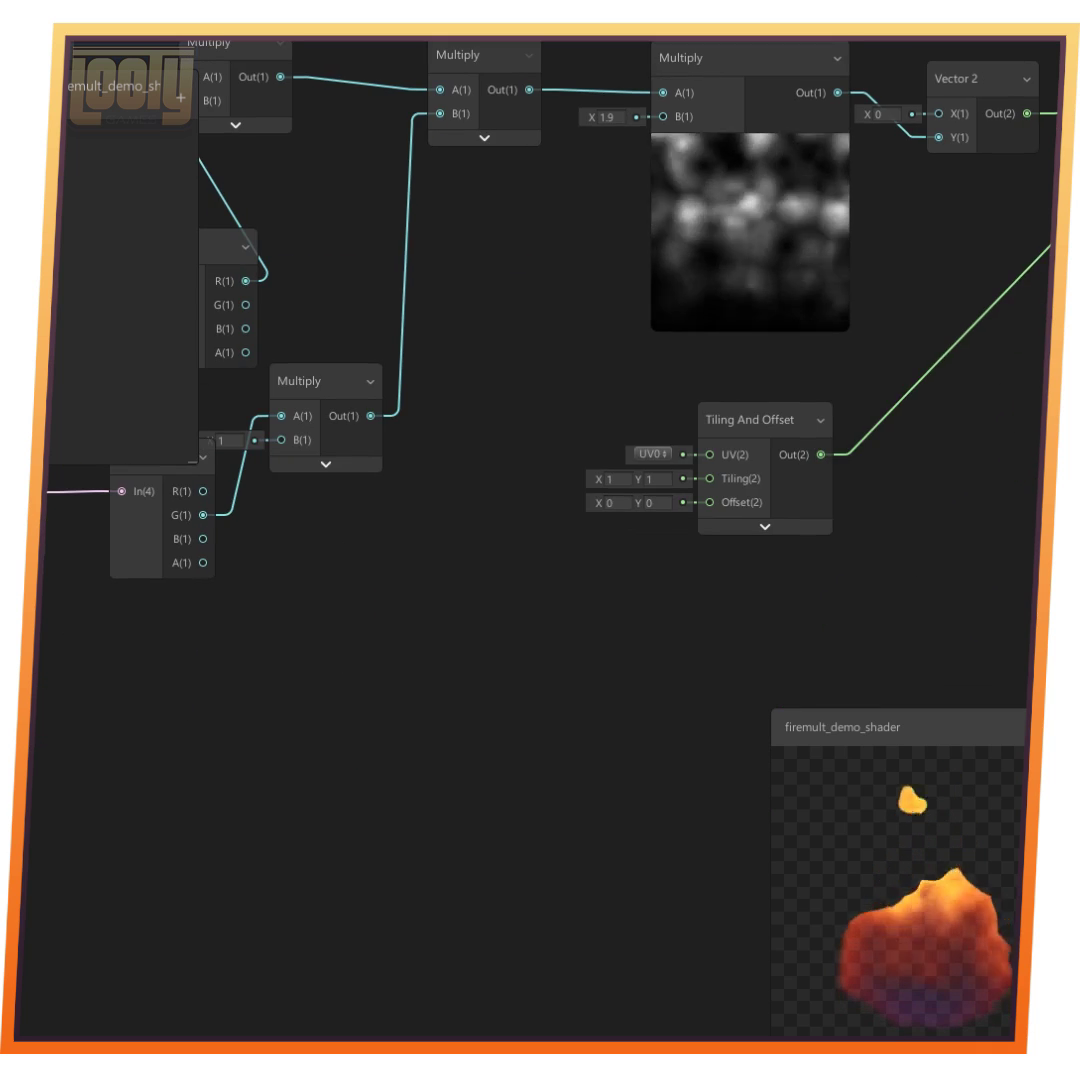
middle_click_drag(480, 480, 755, 585)
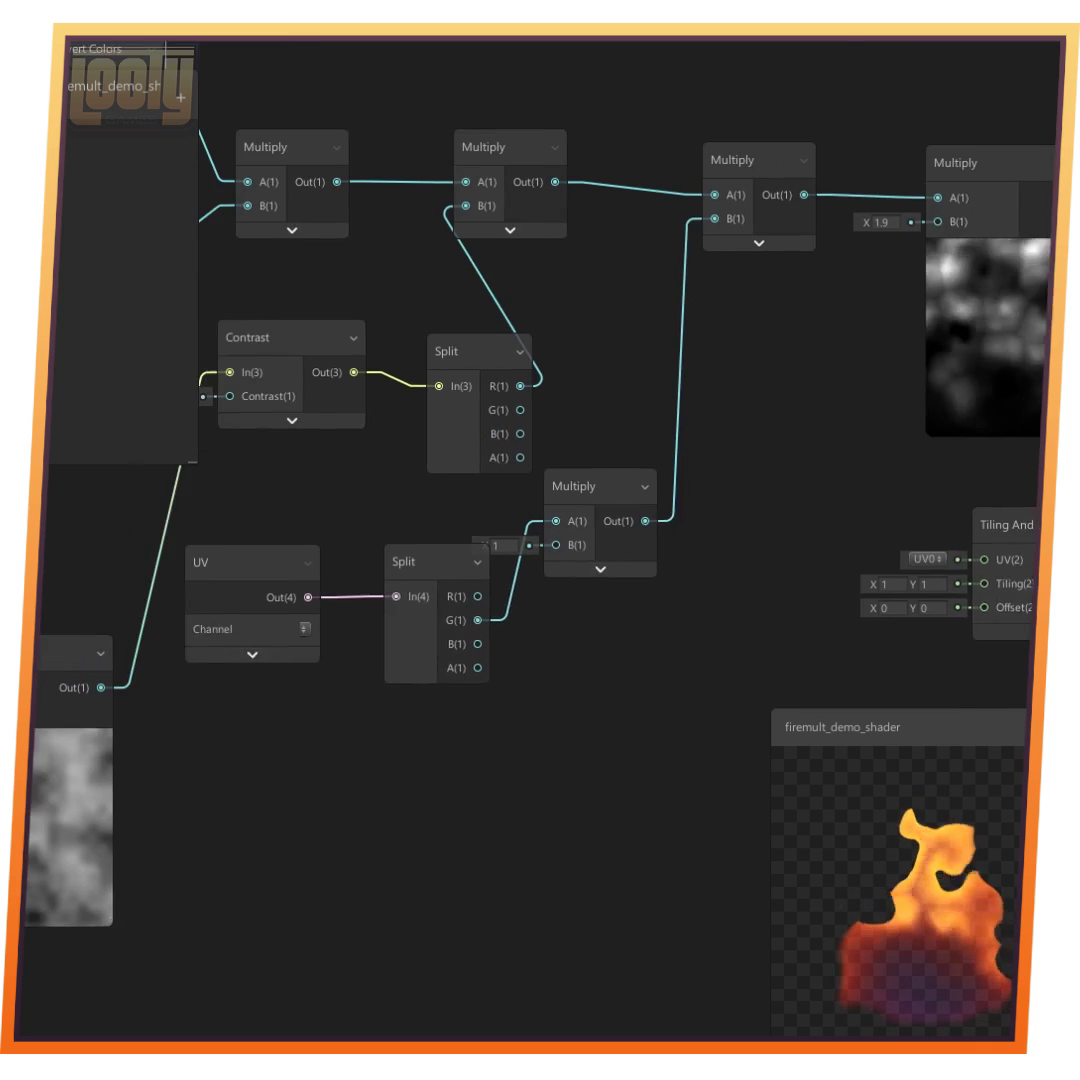
middle_click_drag(220, 520, 825, 557)
middle_click_drag(480, 450, 559, 441)
left_click(445, 232)
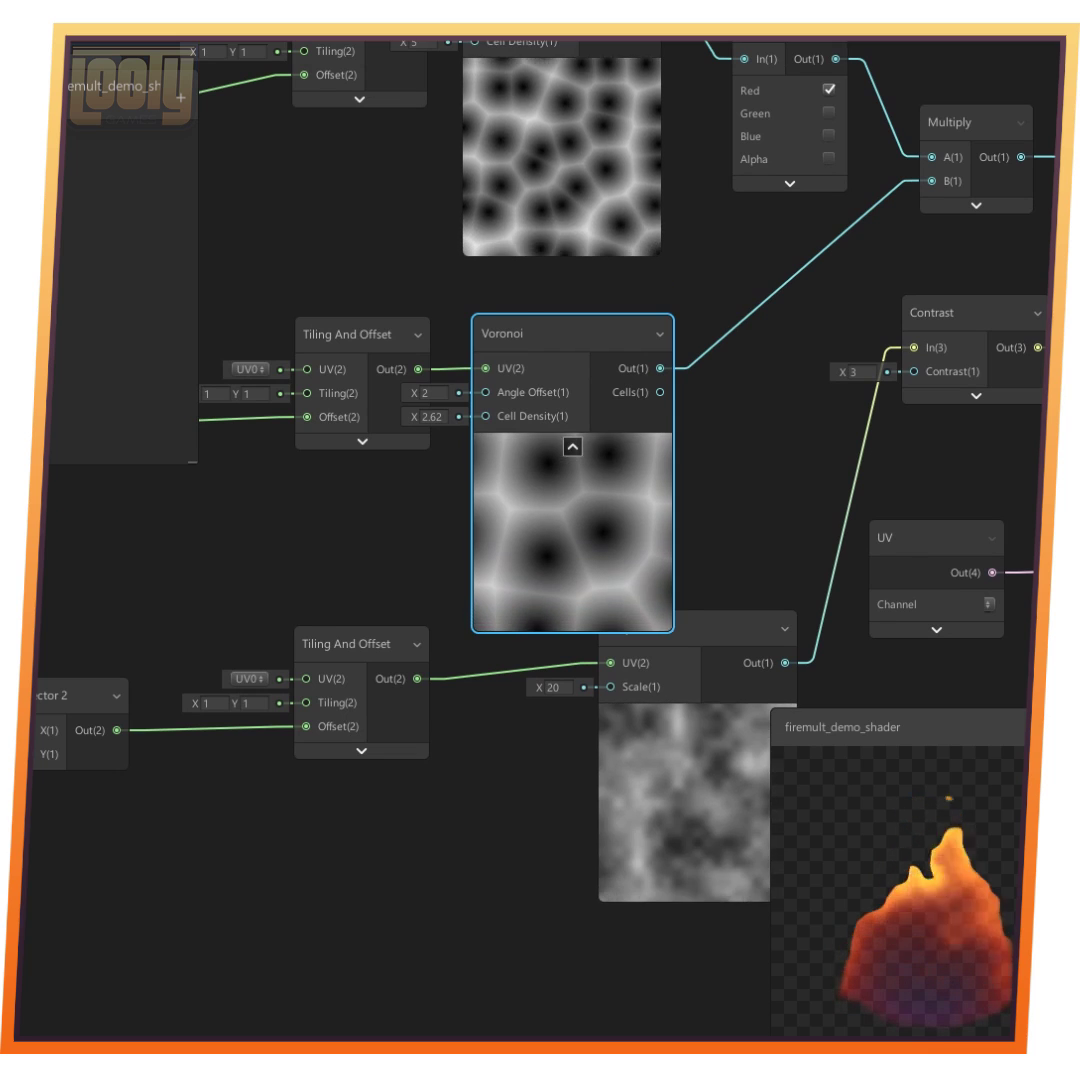
left_click_drag(559, 345, 592, 304)
Set the B value of the last Multiply before the Vector 2 node to 3
middle_click_drag(430, 520, 805, 518)
middle_click_drag(480, 540, 653, 537)
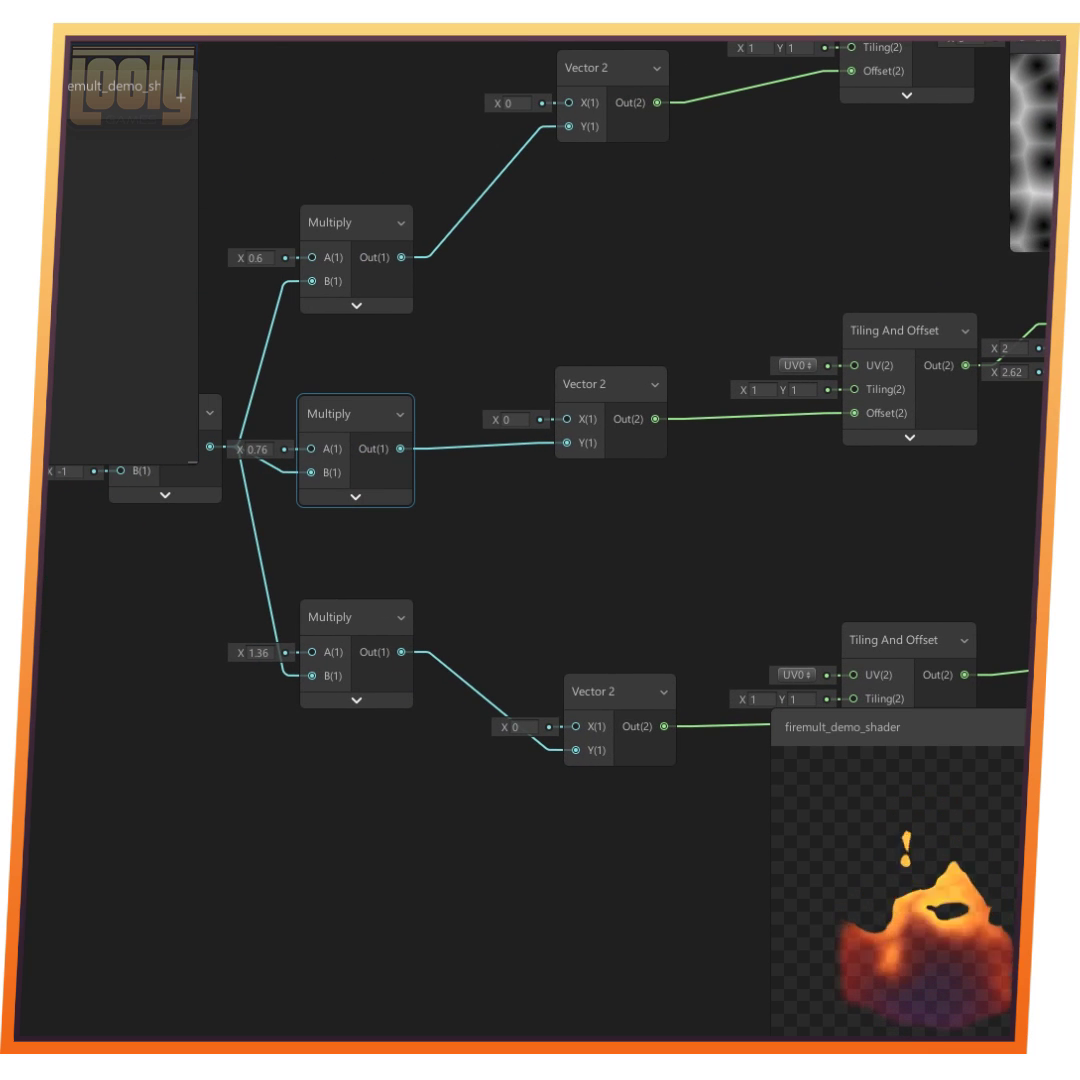
middle_click_drag(880, 545, 132, 556)
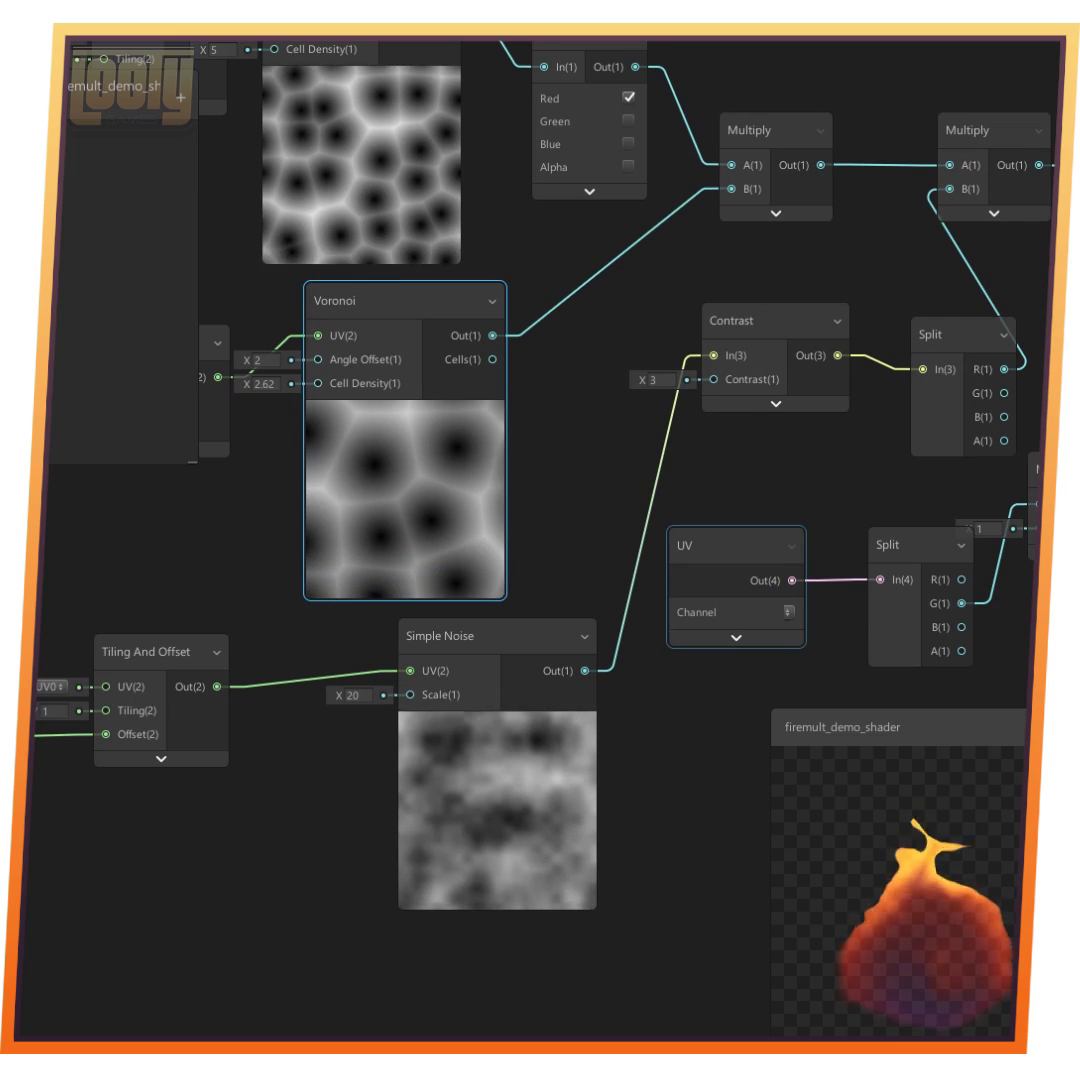
middle_click_drag(750, 586, 50, 590)
middle_click_drag(780, 440, 66, 703)
middle_click_drag(620, 600, 420, 454)
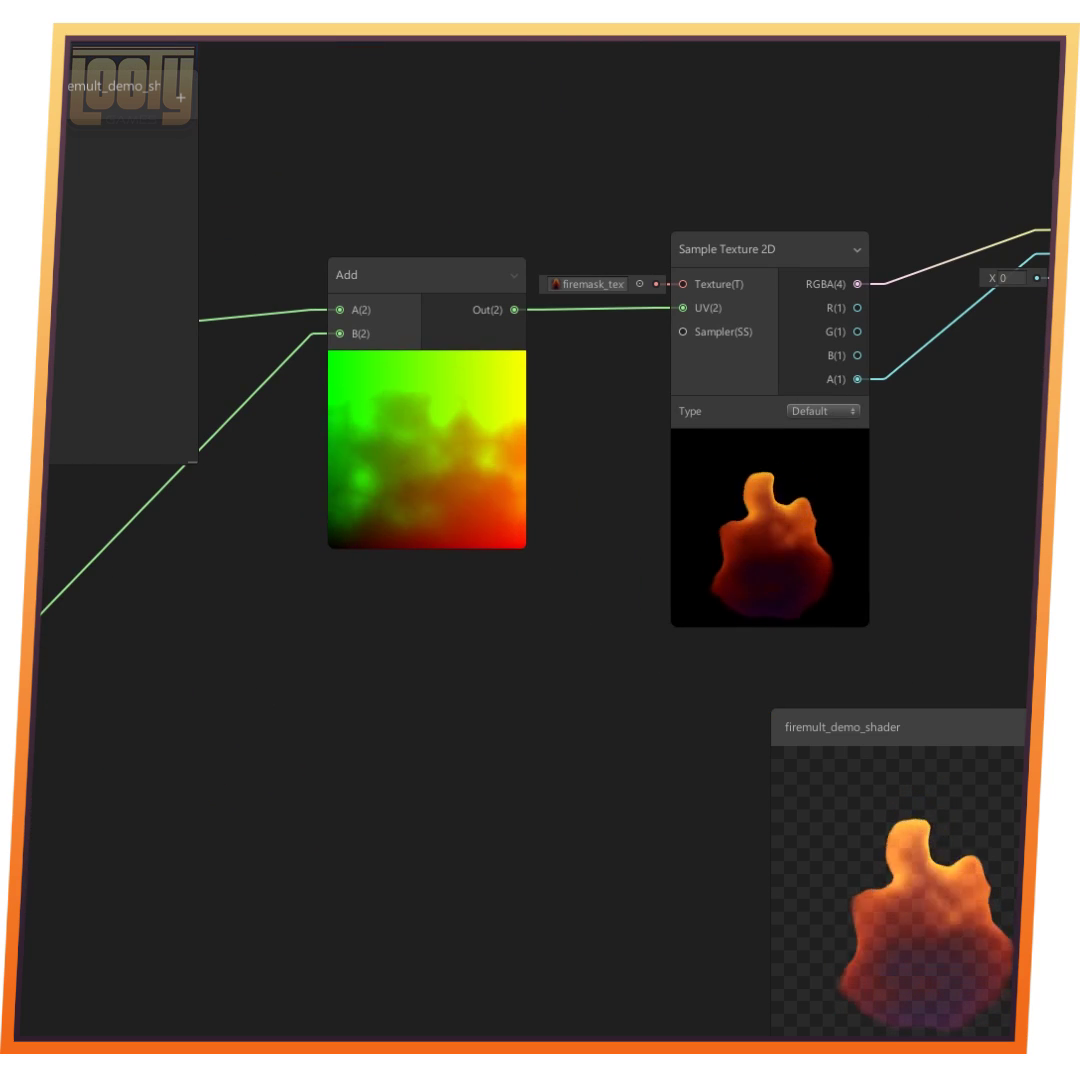
middle_click_drag(300, 620, 763, 483)
middle_click_drag(420, 540, 717, 557)
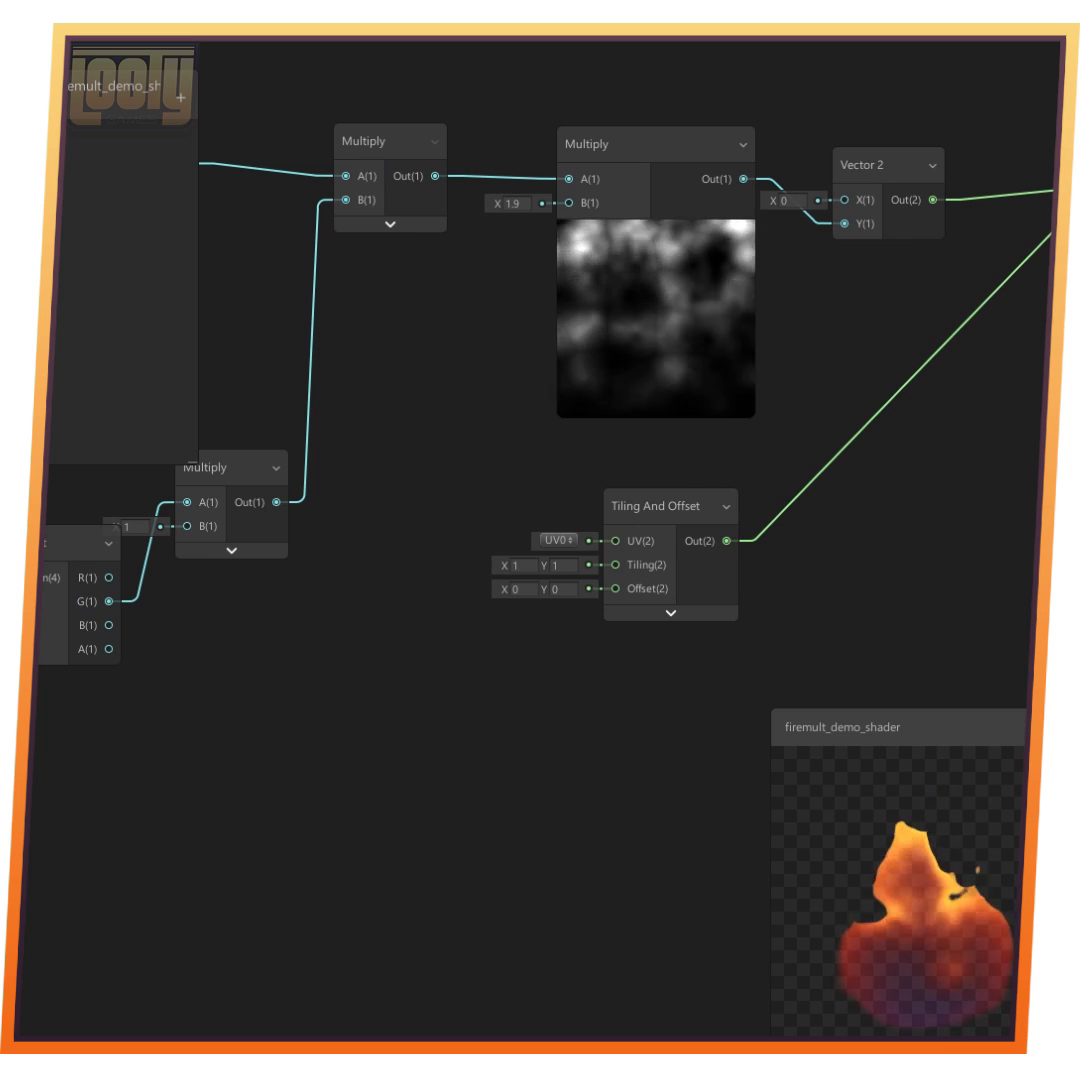
left_click(513, 203)
type("3")
key("Return")
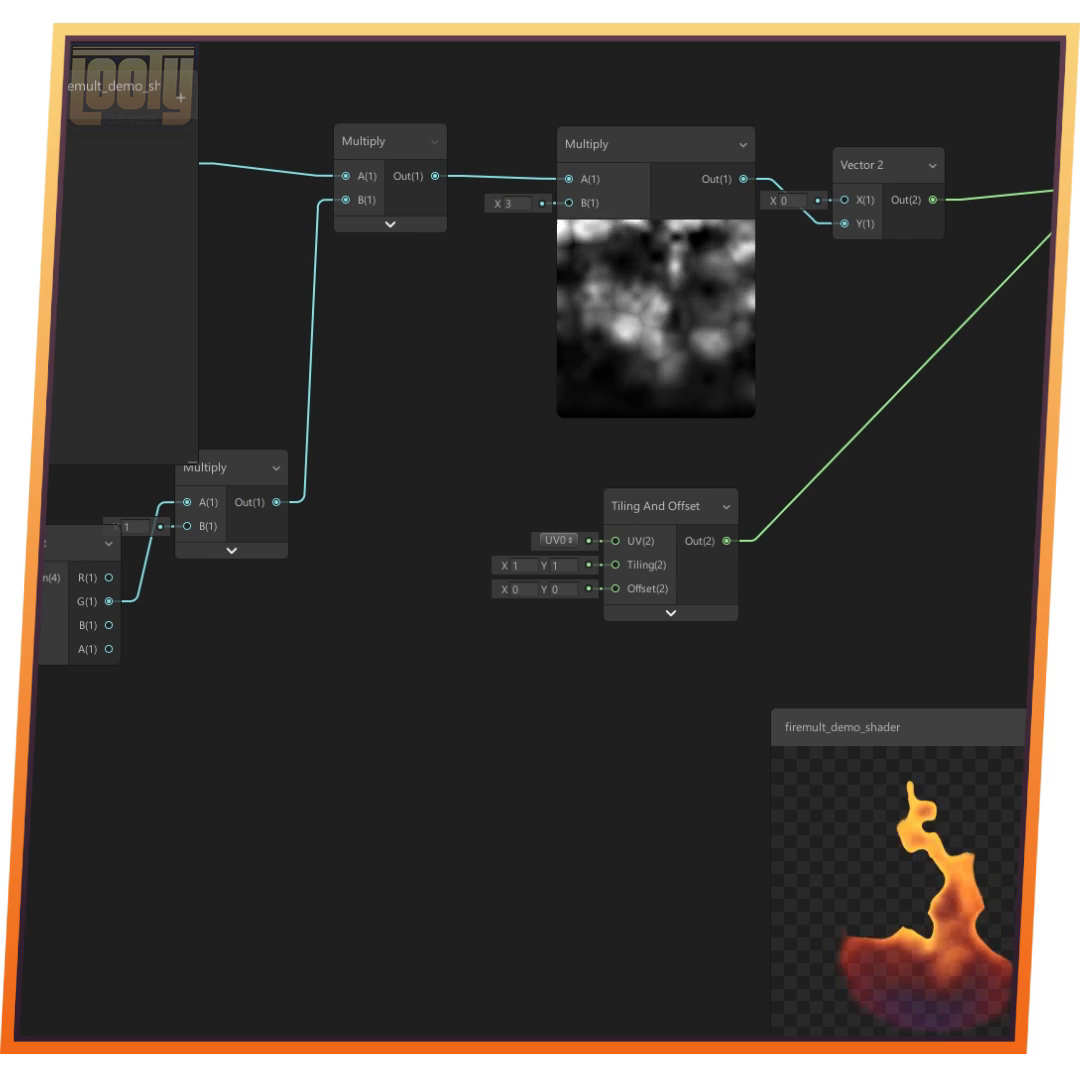
Set the upper Voronoi's Cell Density to 3.62 and Angle Offset to 3.46, and the lower Voronoi's Angle Offset to 3.04
middle_click_drag(640, 450, 417, 439)
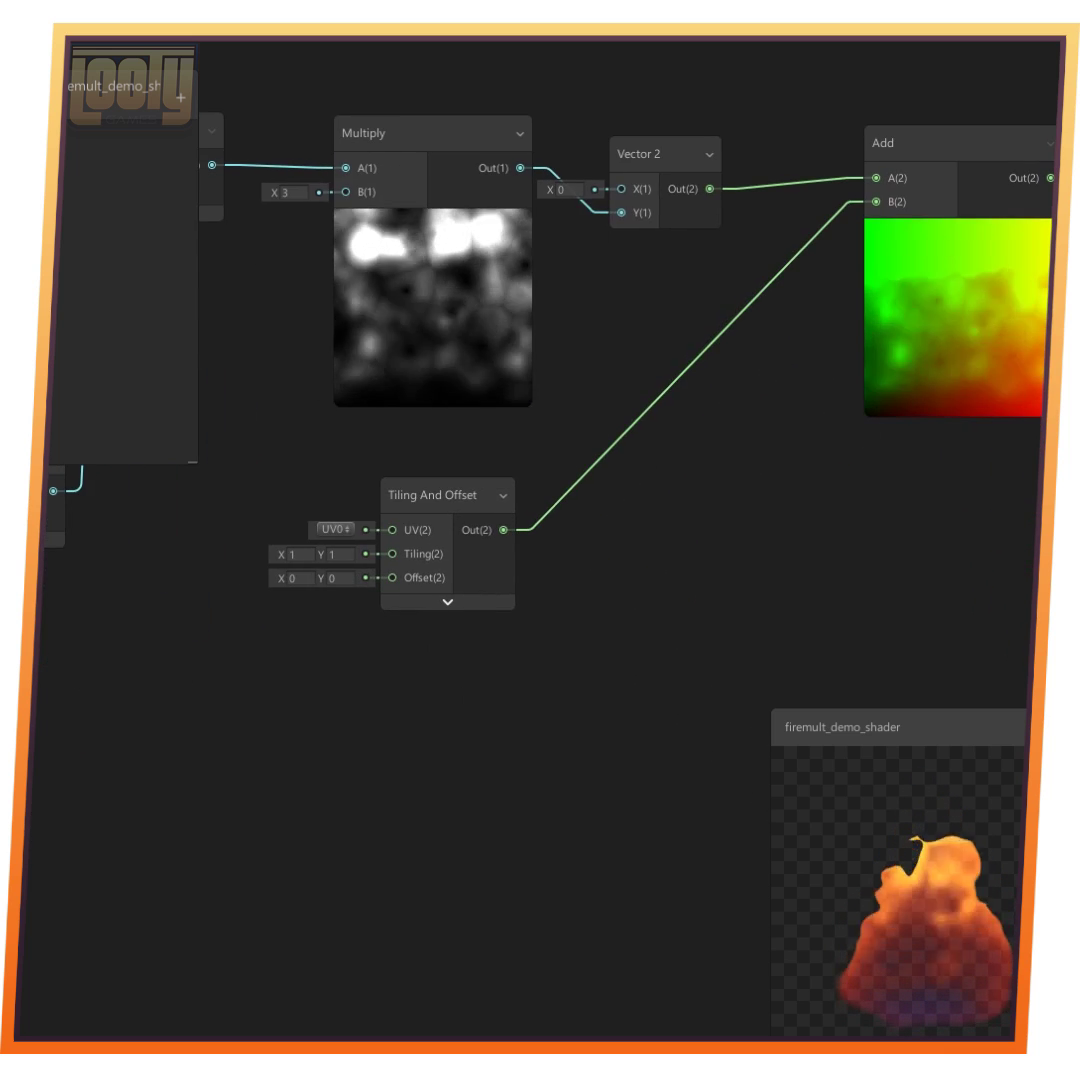
middle_click_drag(446, 520, 1020, 745)
middle_click_drag(300, 600, 1008, 689)
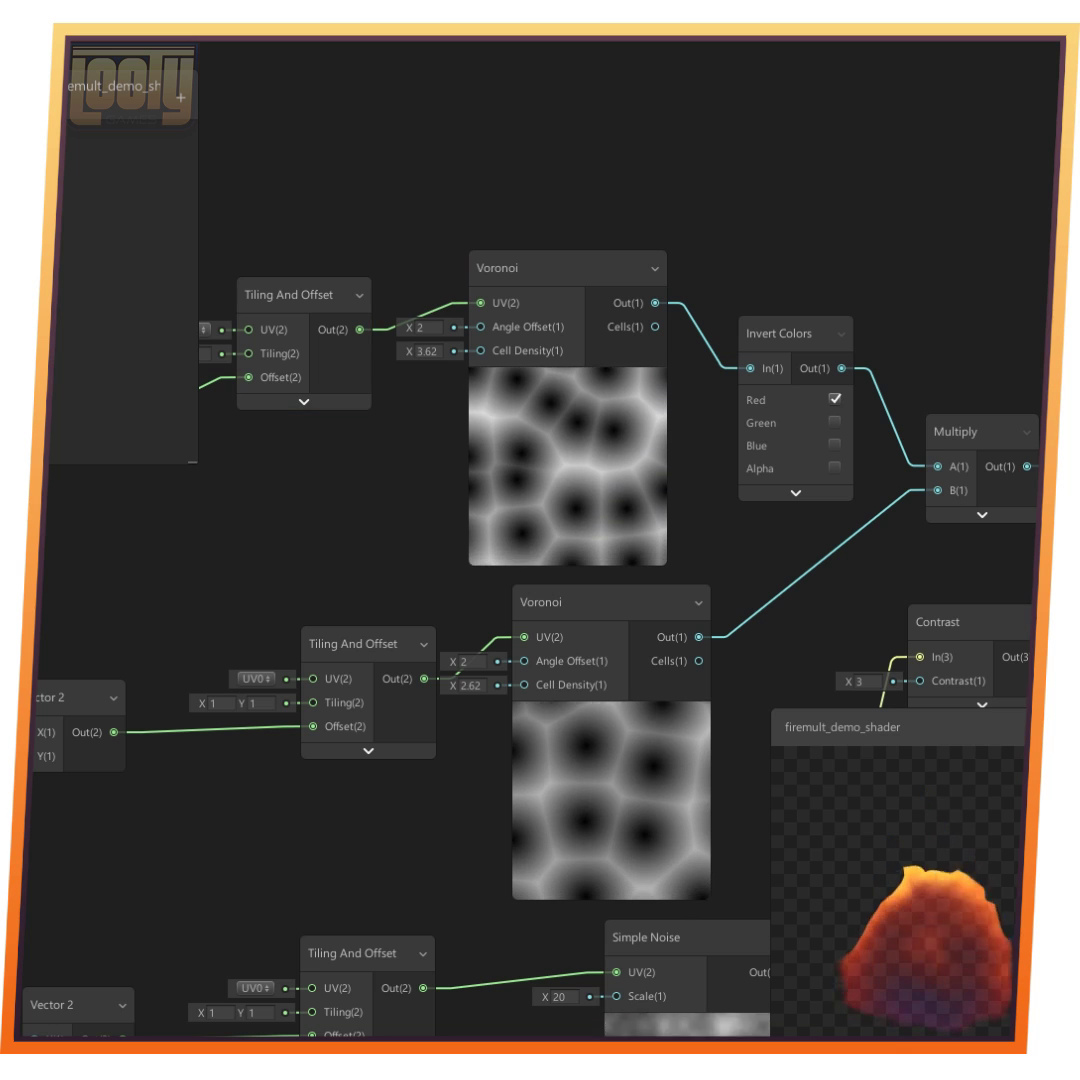
mouse_move(540, 540)
middle_mouse_down()
mouse_move(530, 509)
mouse_move(525, 520)
middle_mouse_up()
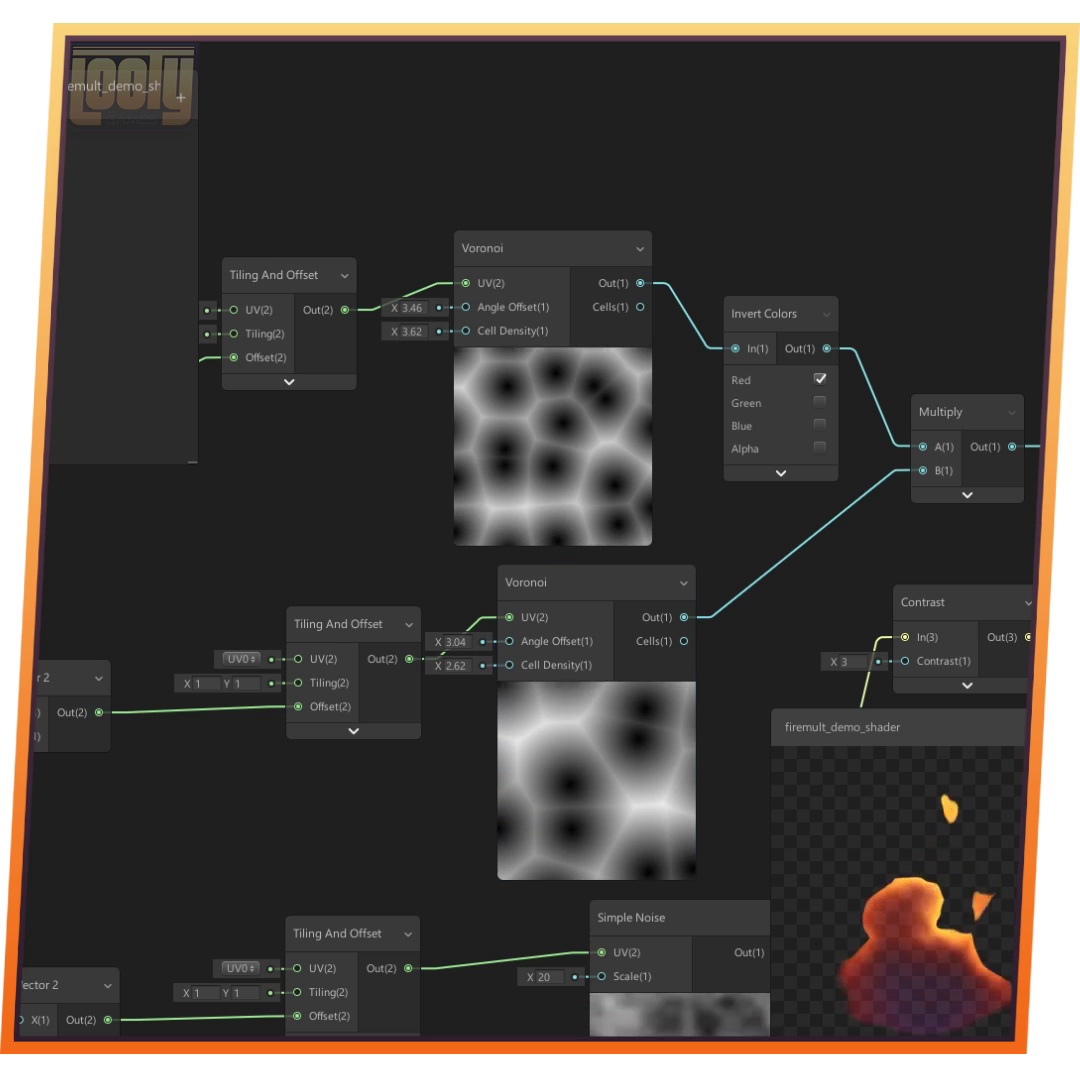
Move the main shader preview to the middle of the graph and enlarge it to about twice its size
middle_click_drag(600, 750, 271, 530)
middle_click_drag(680, 730, 308, 615)
middle_click_drag(880, 500, 297, 527)
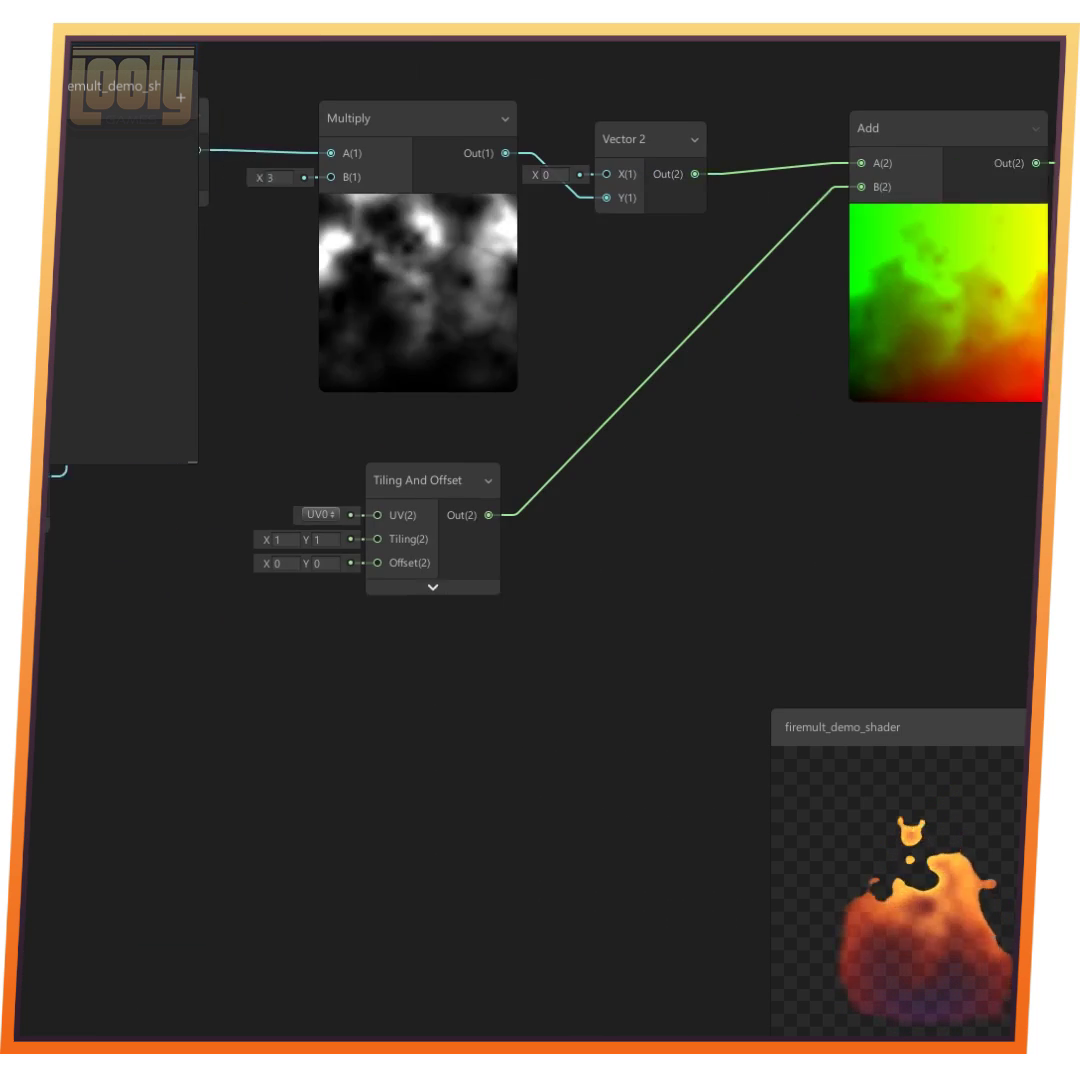
middle_click_drag(433, 529, 389, 732)
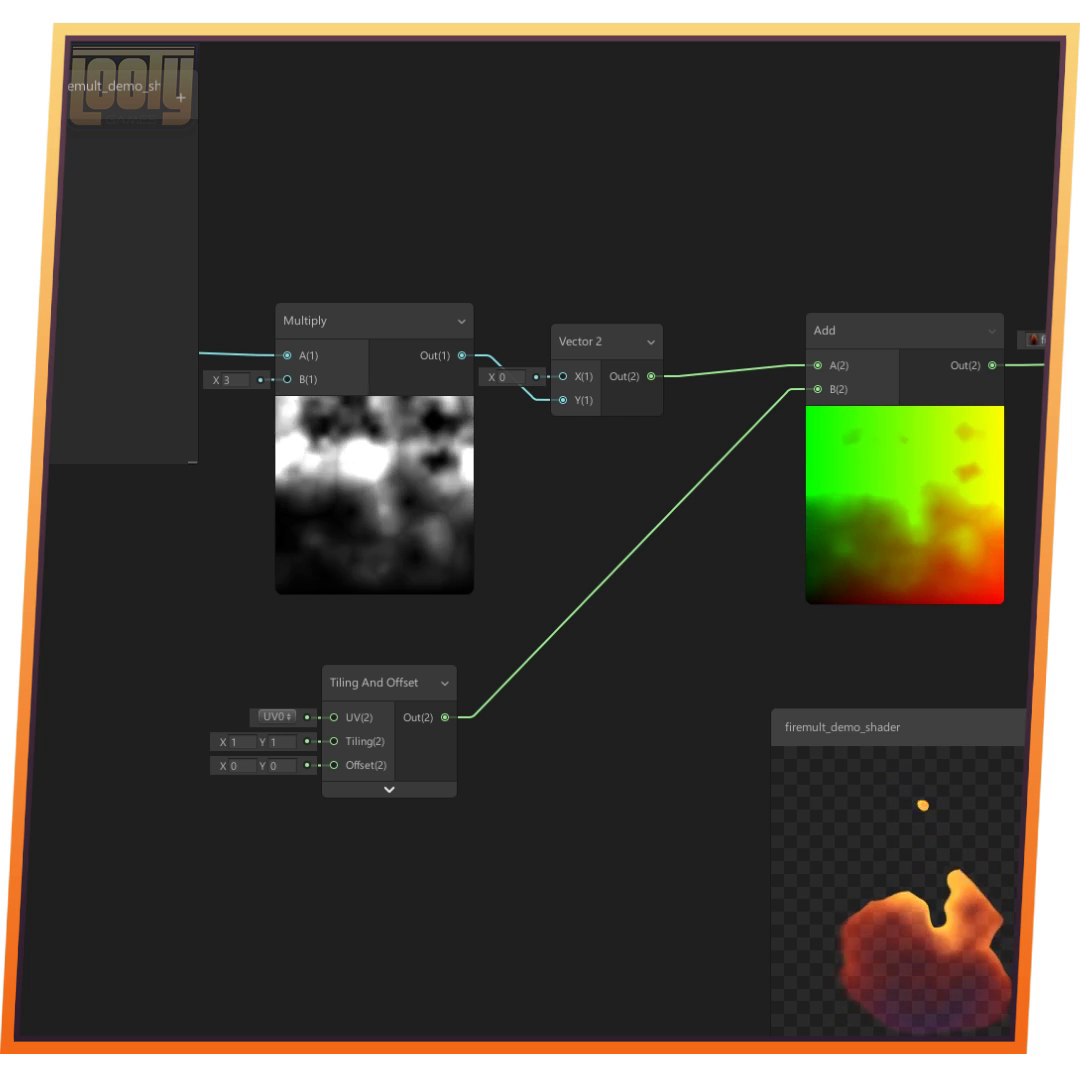
left_click_drag(900, 728, 503, 304)
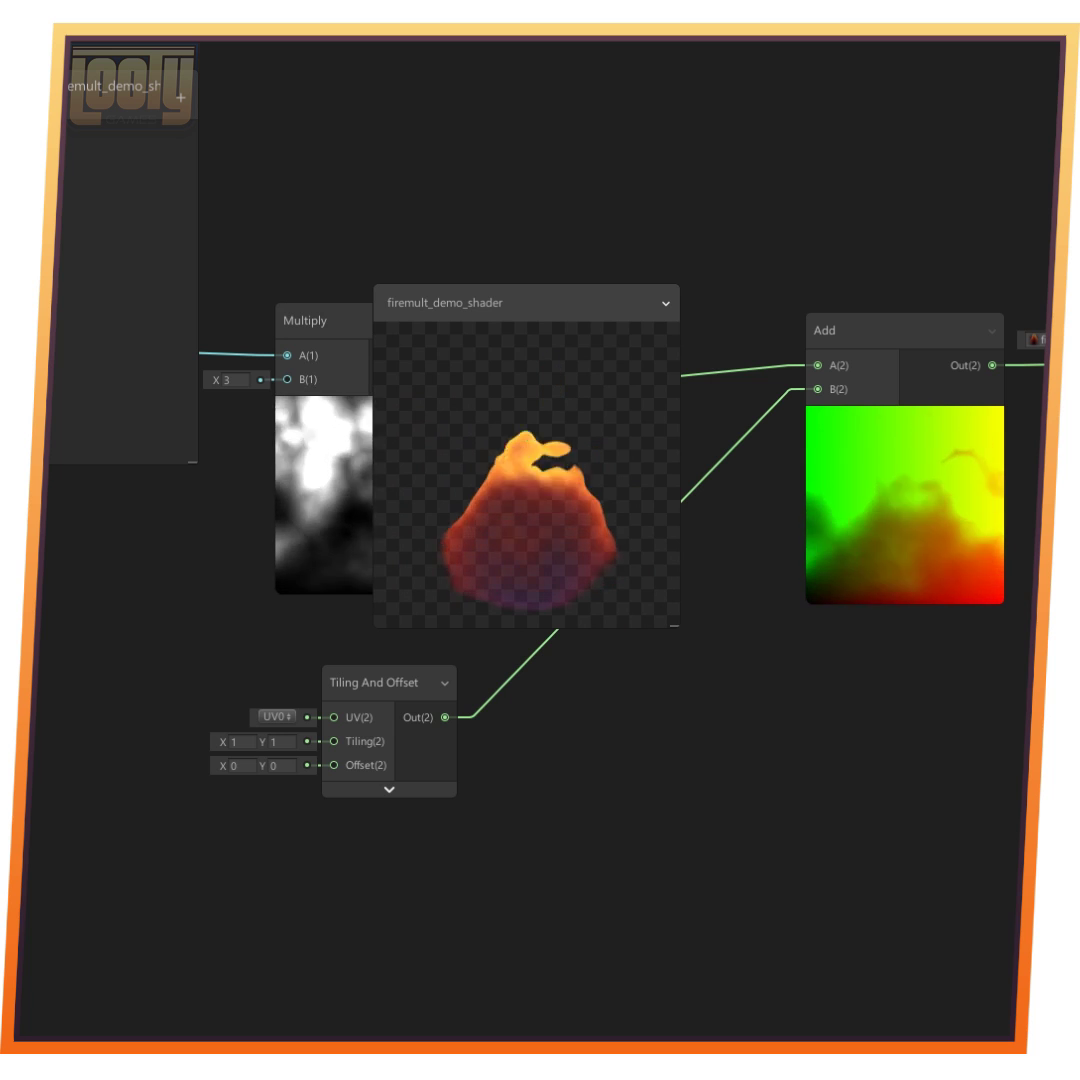
left_click_drag(675, 625, 994, 943)
left_click_drag(700, 303, 665, 206)
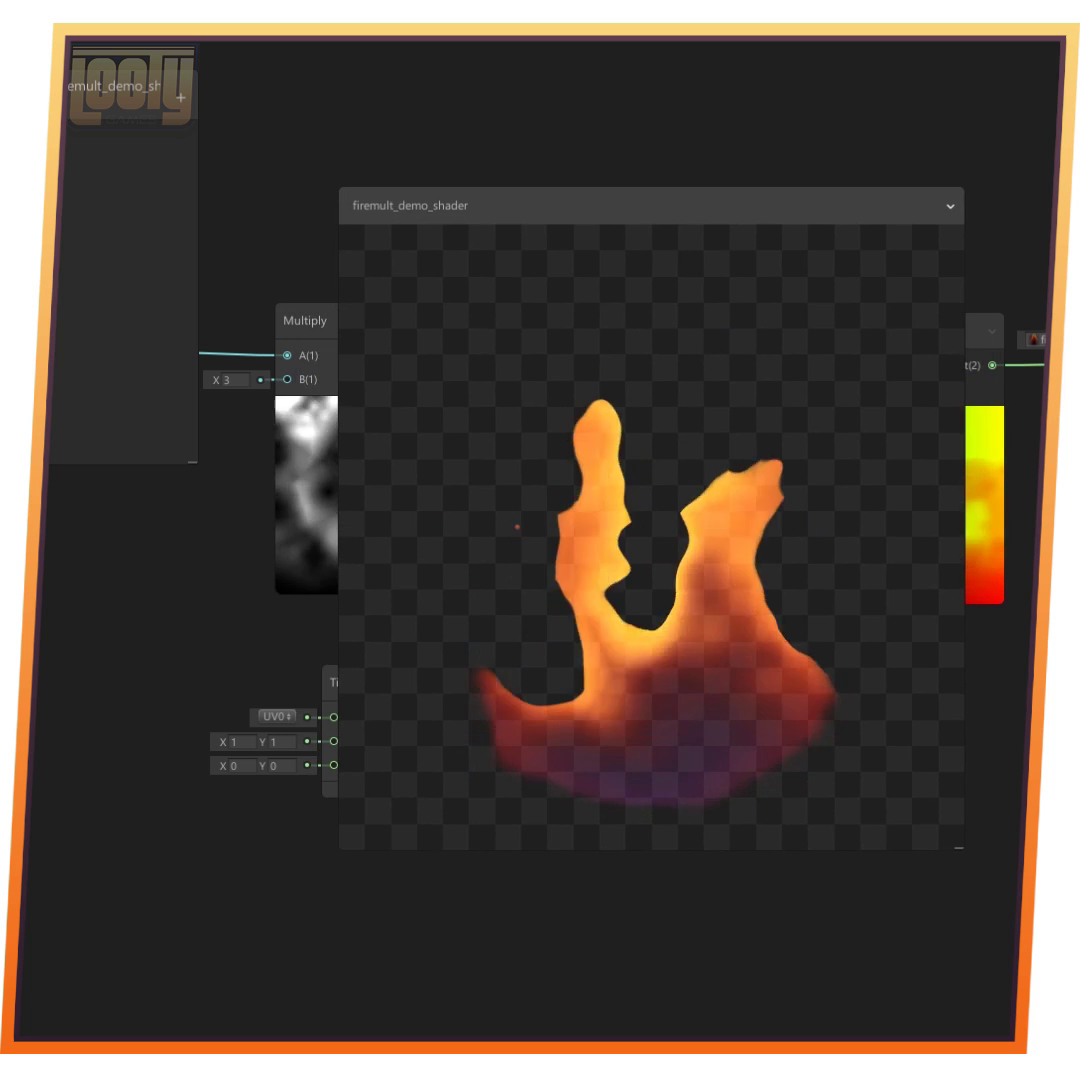
Set the Simple Noise Scale to 20.2 and the A value of its time Multiply to 1.06
middle_click_drag(180, 560, 910, 319)
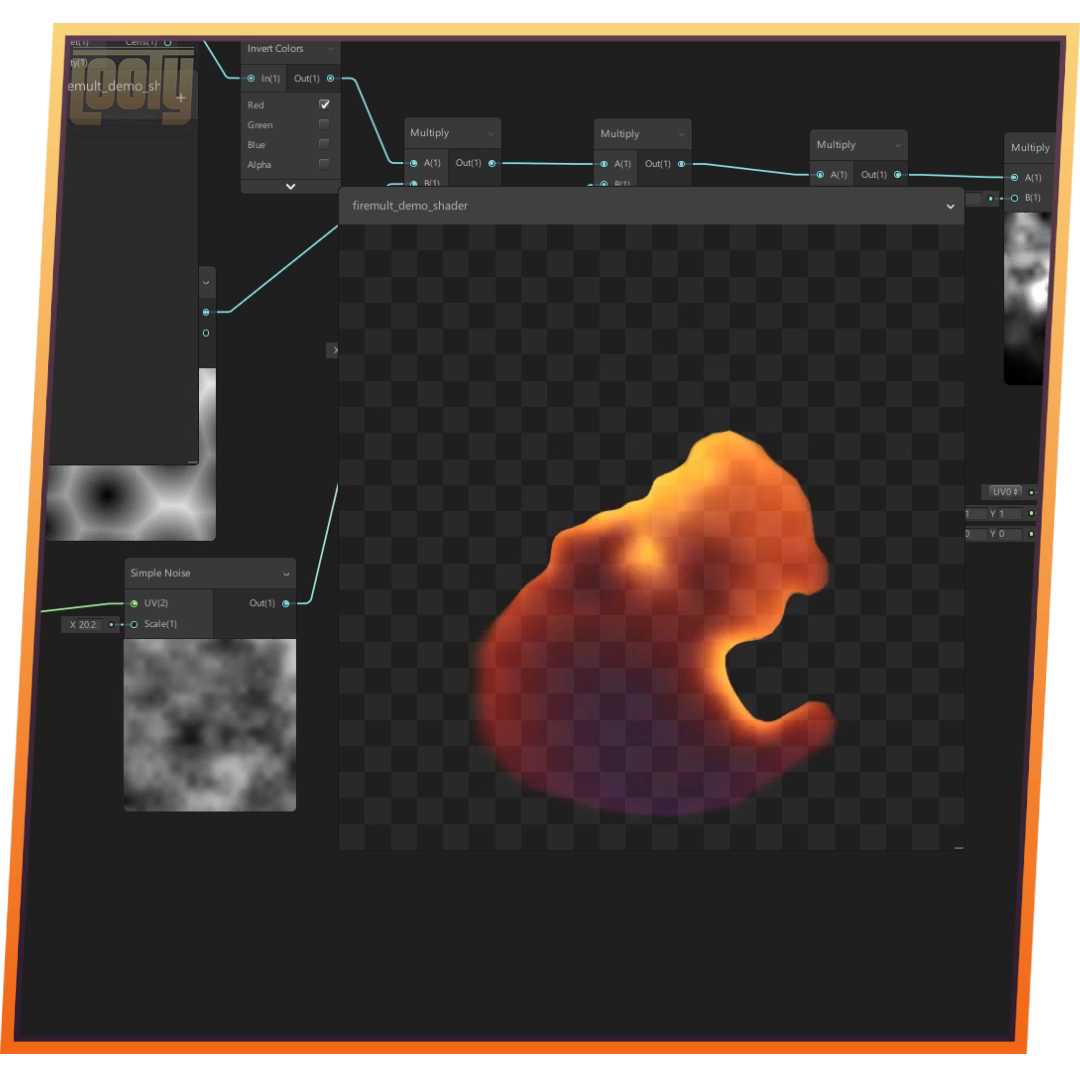
mouse_move(290, 920)
middle_mouse_down()
mouse_move(790, 927)
mouse_move(761, 927)
mouse_move(778, 952)
middle_mouse_up()
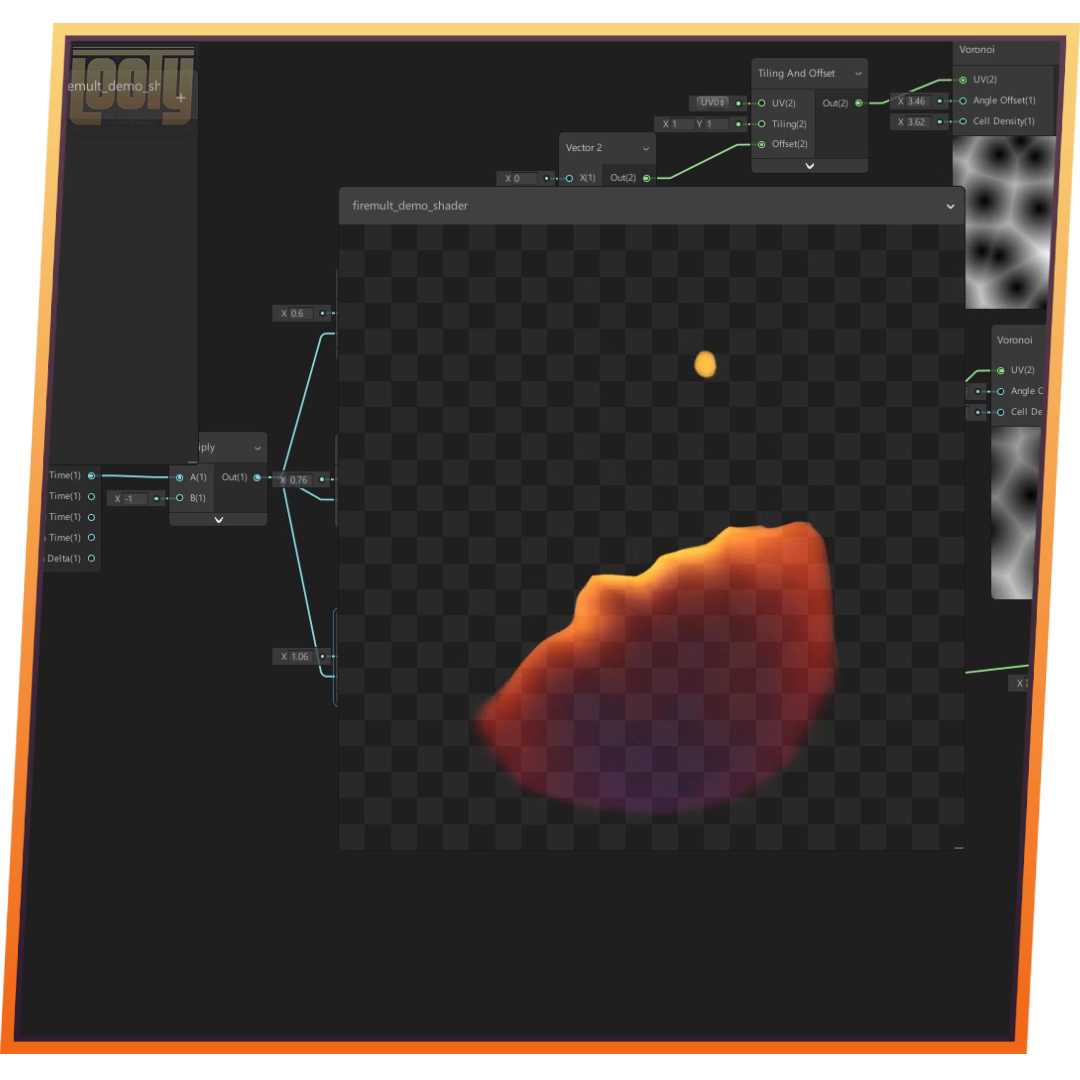
middle_click_drag(820, 880, 228, 1013)
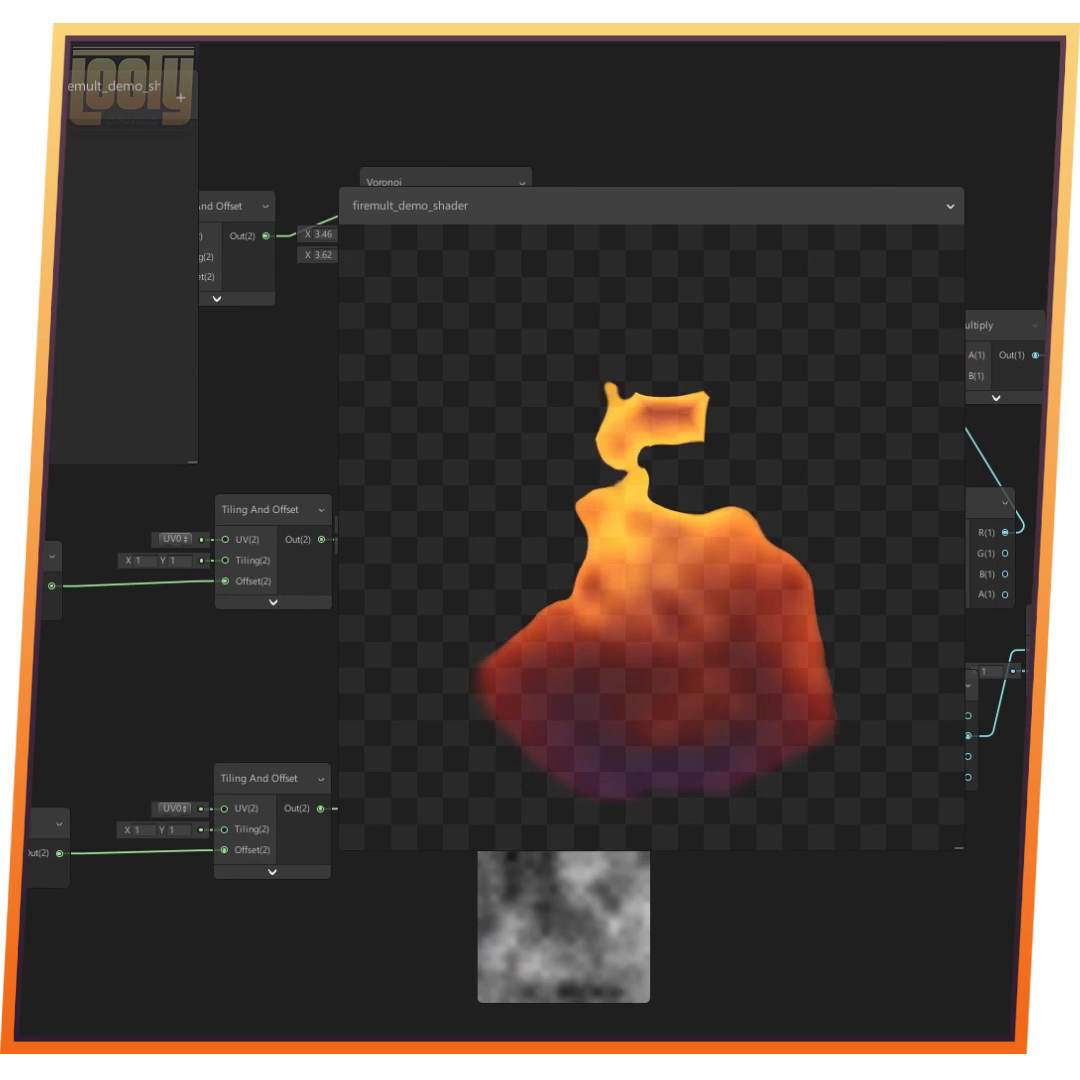